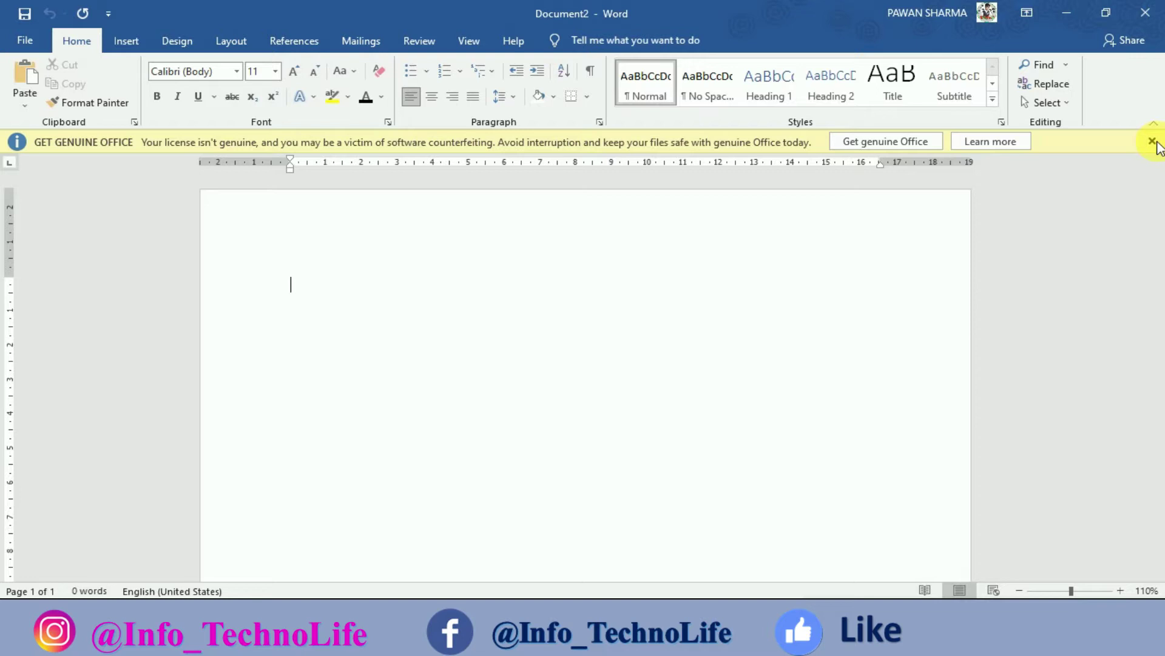
# Close the yellow Get Genuine Office warning bar above the blank Document2
pyautogui.click(1153, 142)
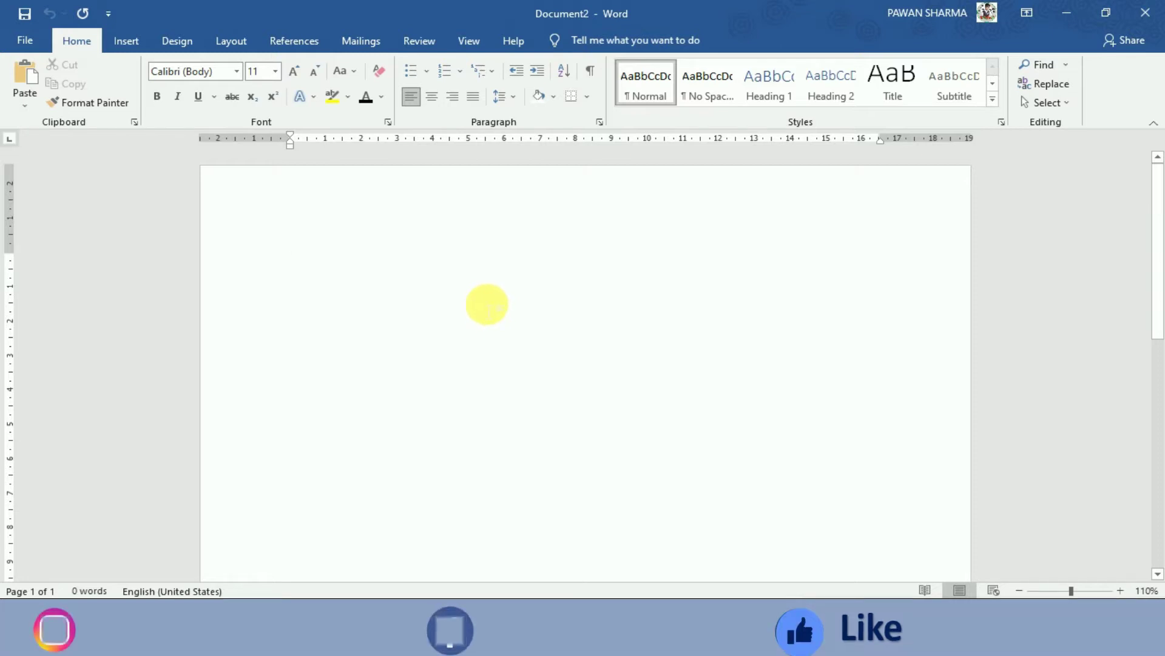
# Choose the Narrow margins preset from Layout, giving 1.27 cm margins all round
pyautogui.click(231, 40)
pyautogui.click(28, 109)
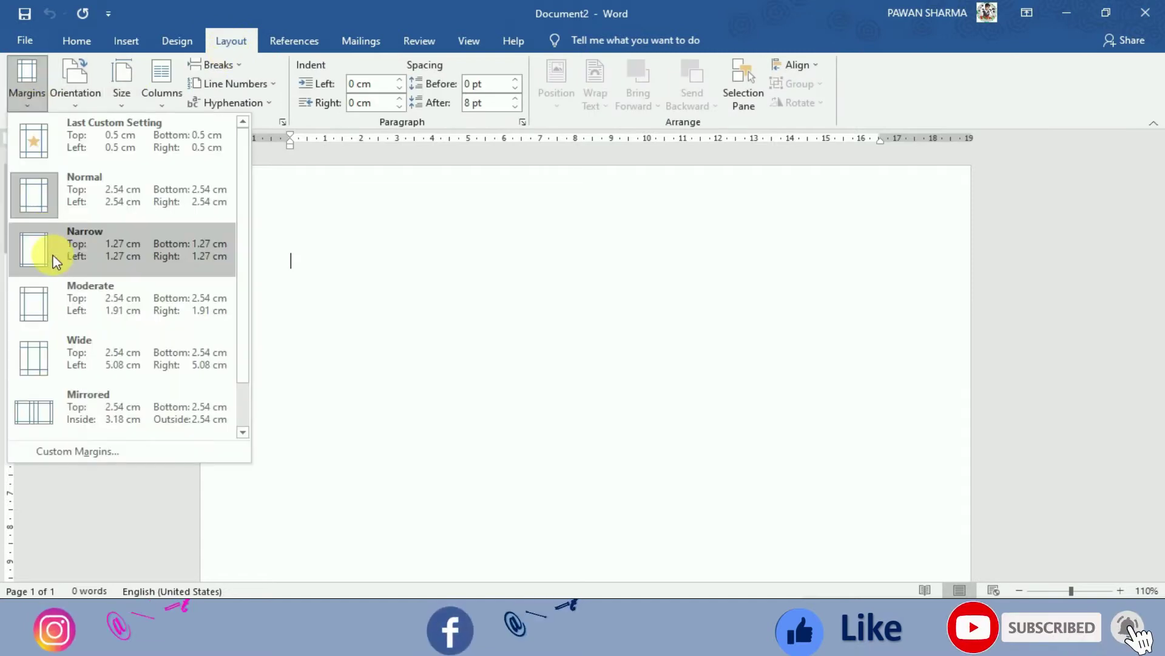
pyautogui.click(52, 254)
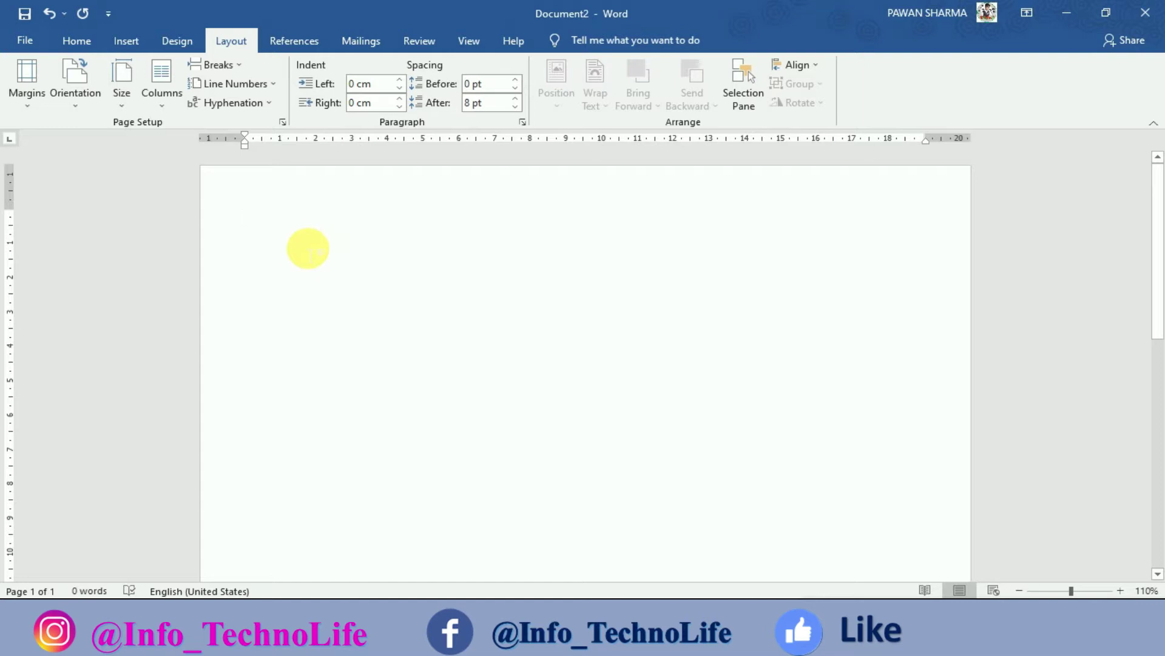
# Enter =rand(3,3) at the top of the page to generate three sample paragraphs
pyautogui.click(77, 40)
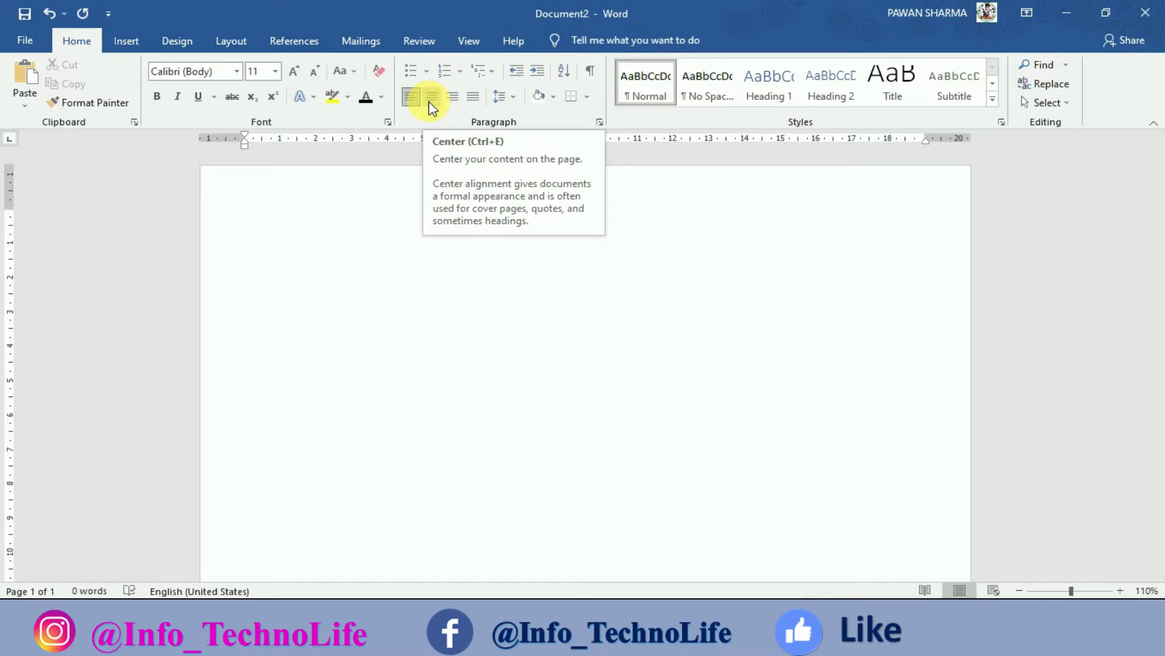
pyautogui.click(269, 225)
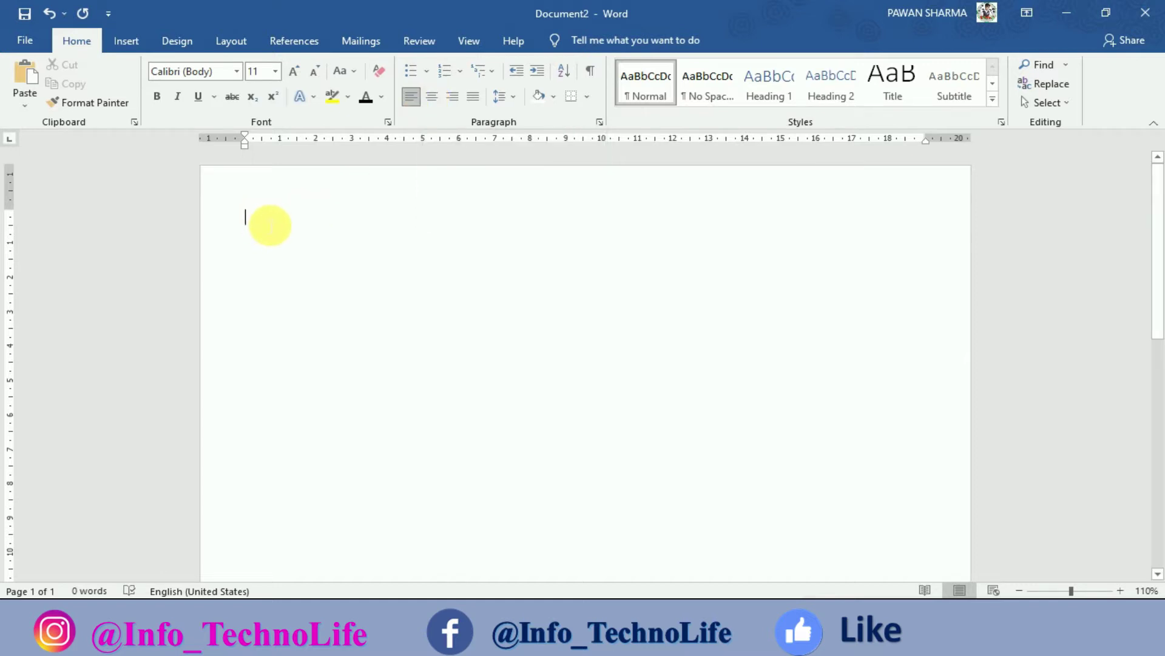
pyautogui.write('=rand')
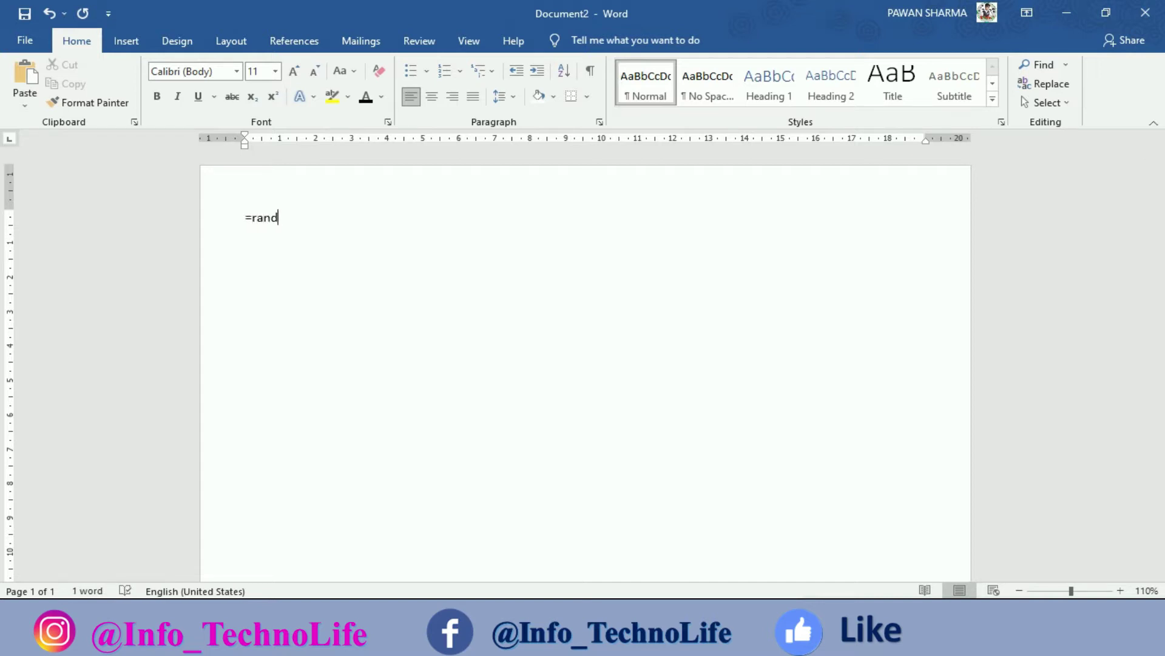
pyautogui.write('(')
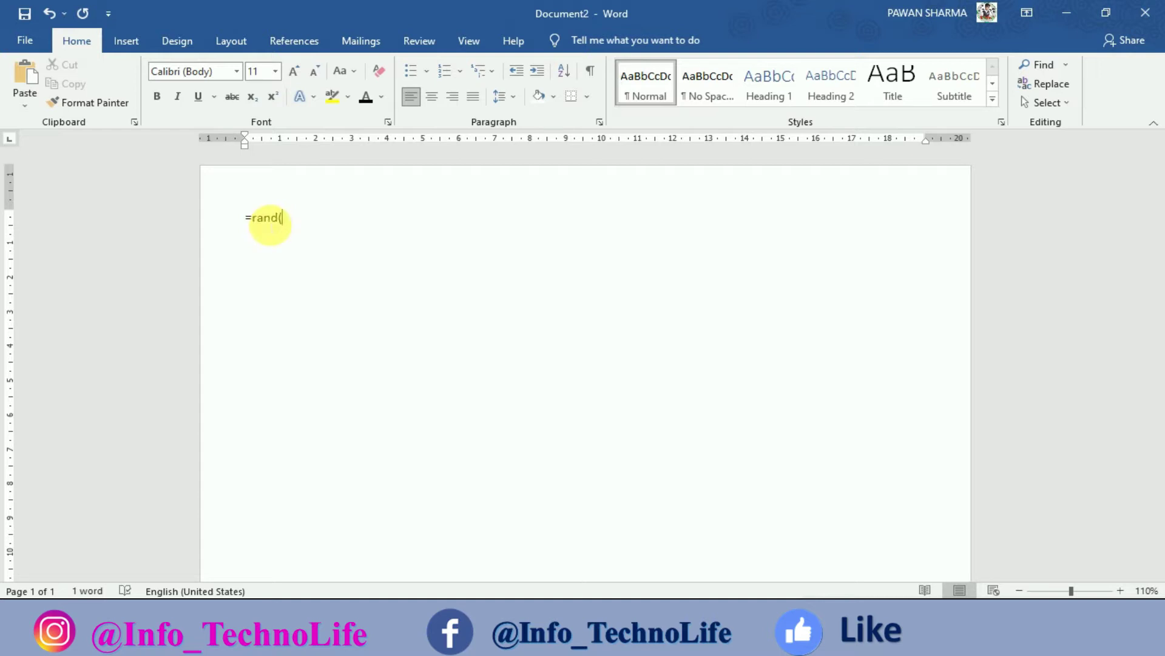
pyautogui.write('3,')
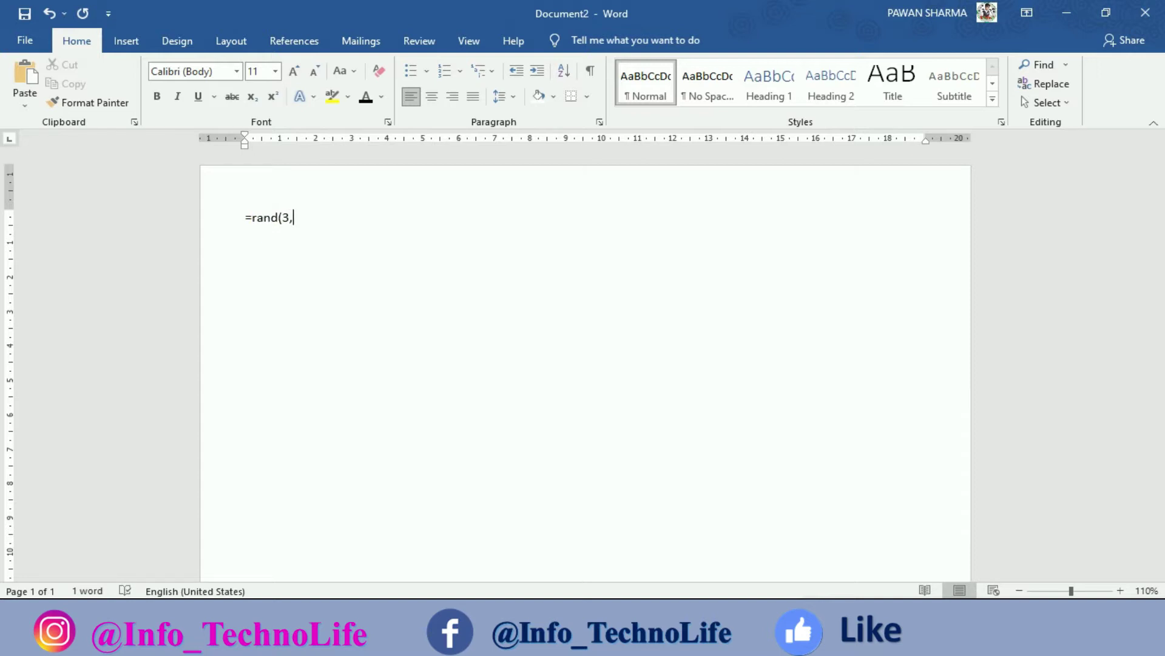
pyautogui.write('3')
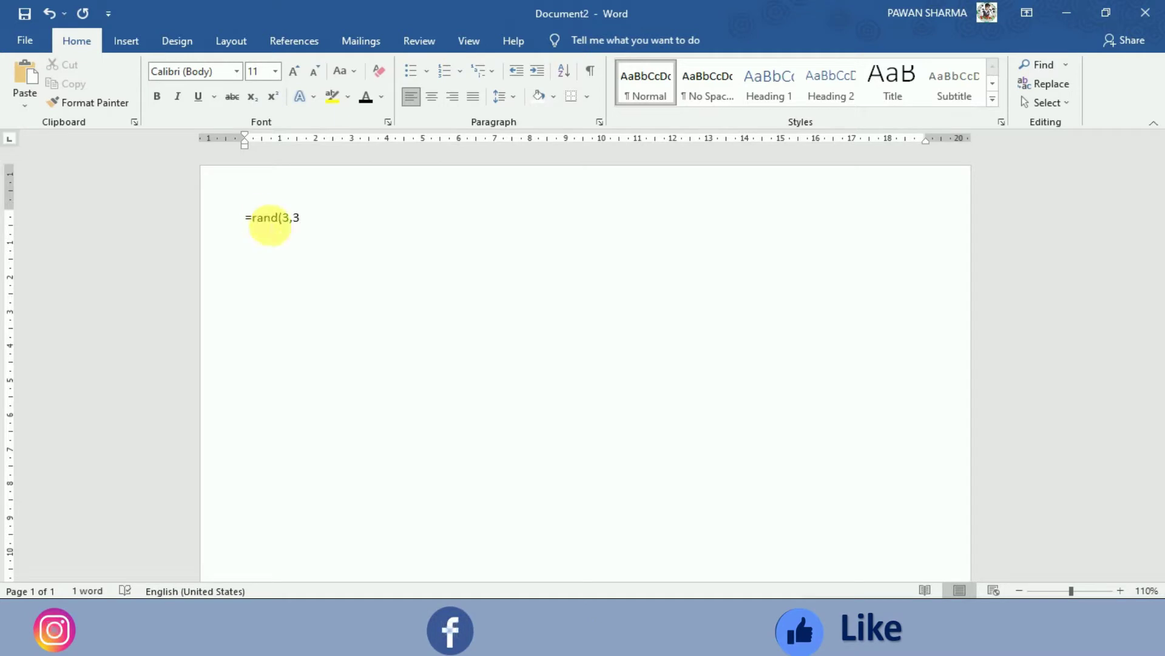
pyautogui.write(')')
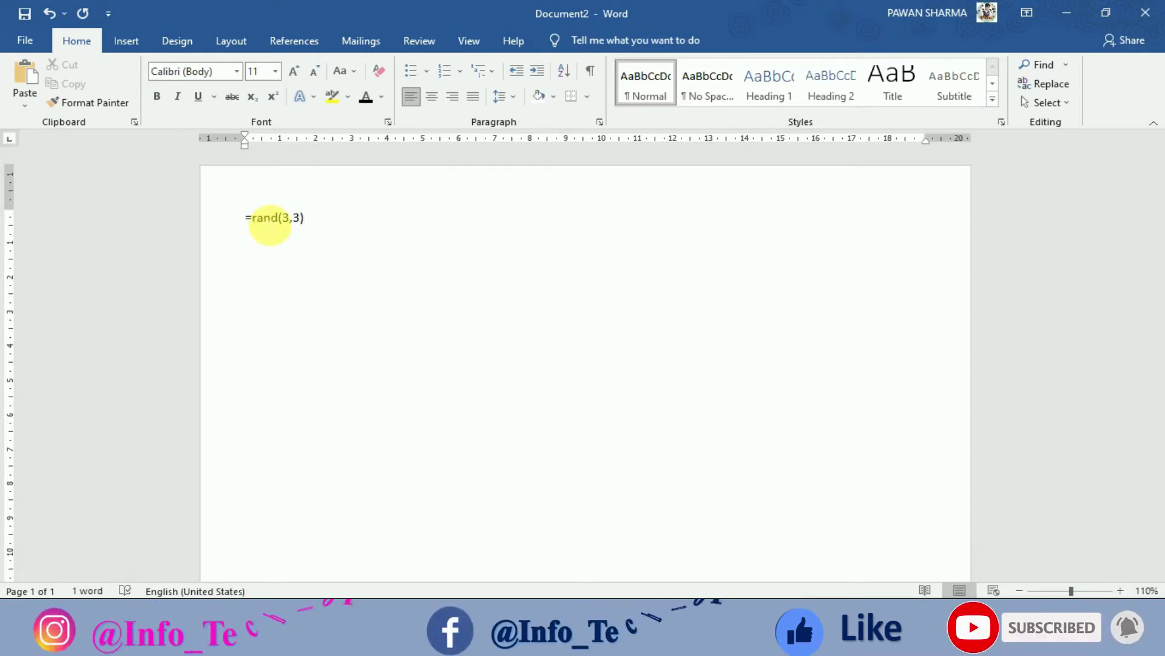
pyautogui.press('Return')
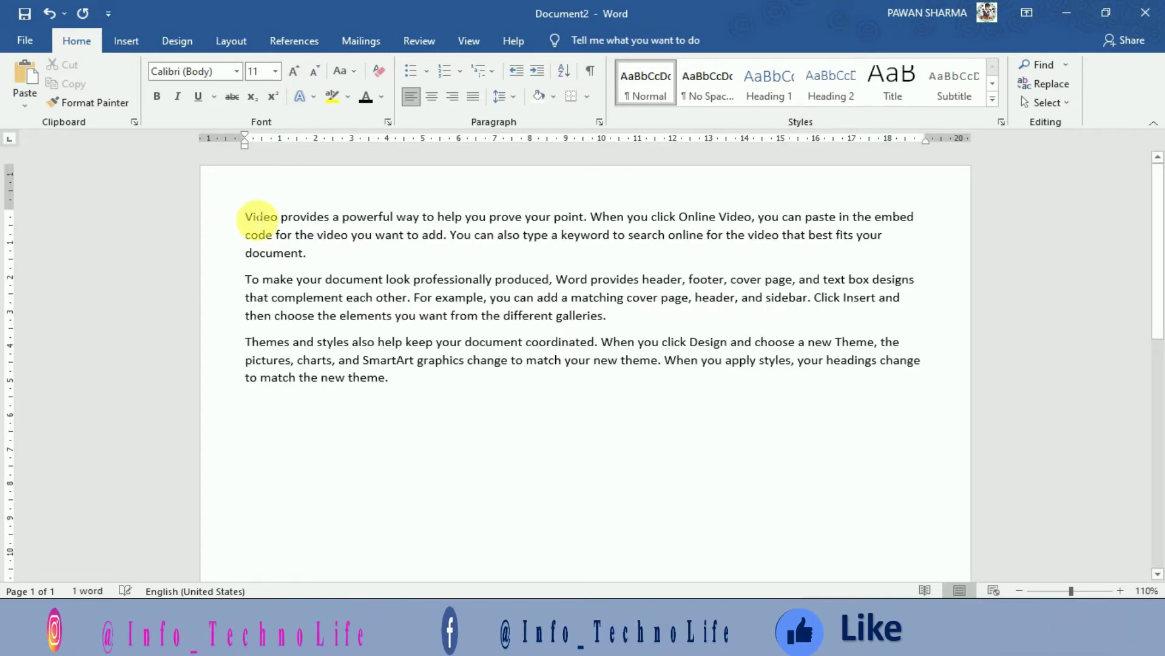
# Select single paragraphs, then select all three paragraphs from 'Video' to 'theme.'
pyautogui.moveTo(249, 219)
pyautogui.mouseDown()
pyautogui.moveTo(291, 298)
pyautogui.moveTo(613, 316)
pyautogui.mouseUp()
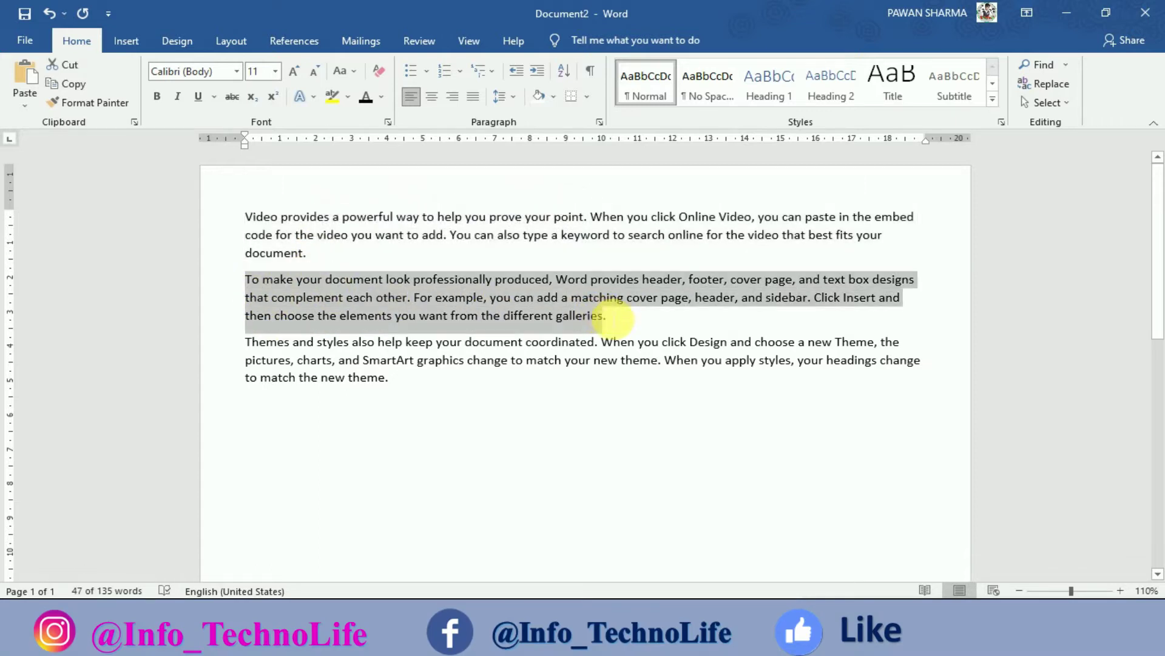
pyautogui.click(247, 342)
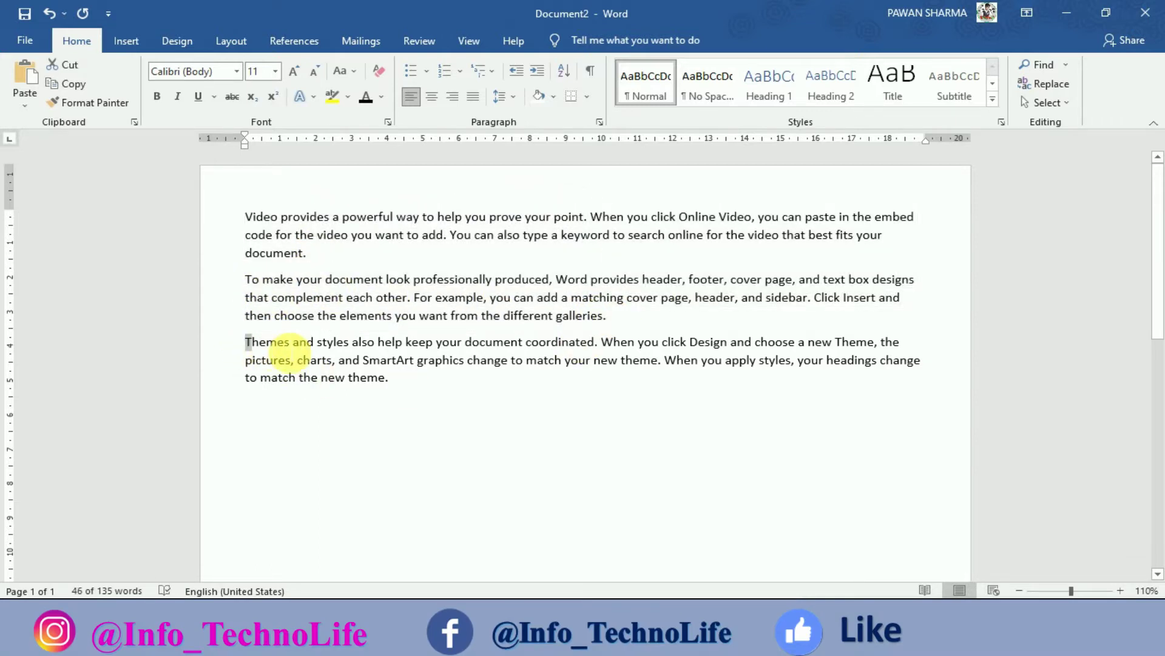
pyautogui.moveTo(290, 350); pyautogui.dragTo(387, 382)
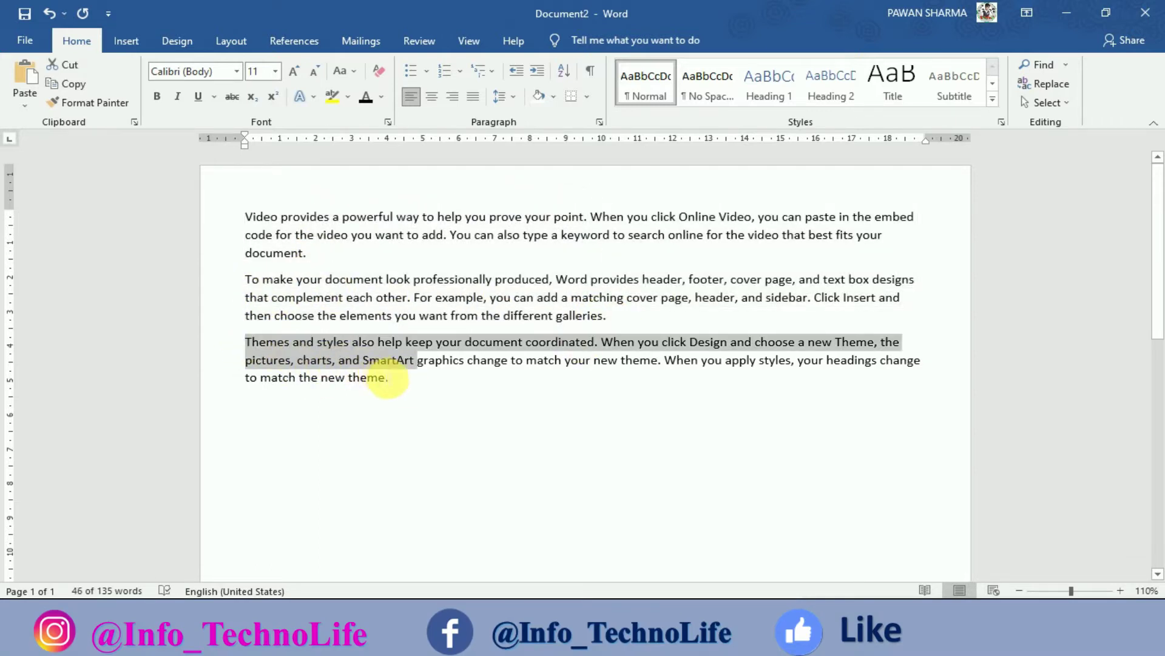
pyautogui.click(366, 404)
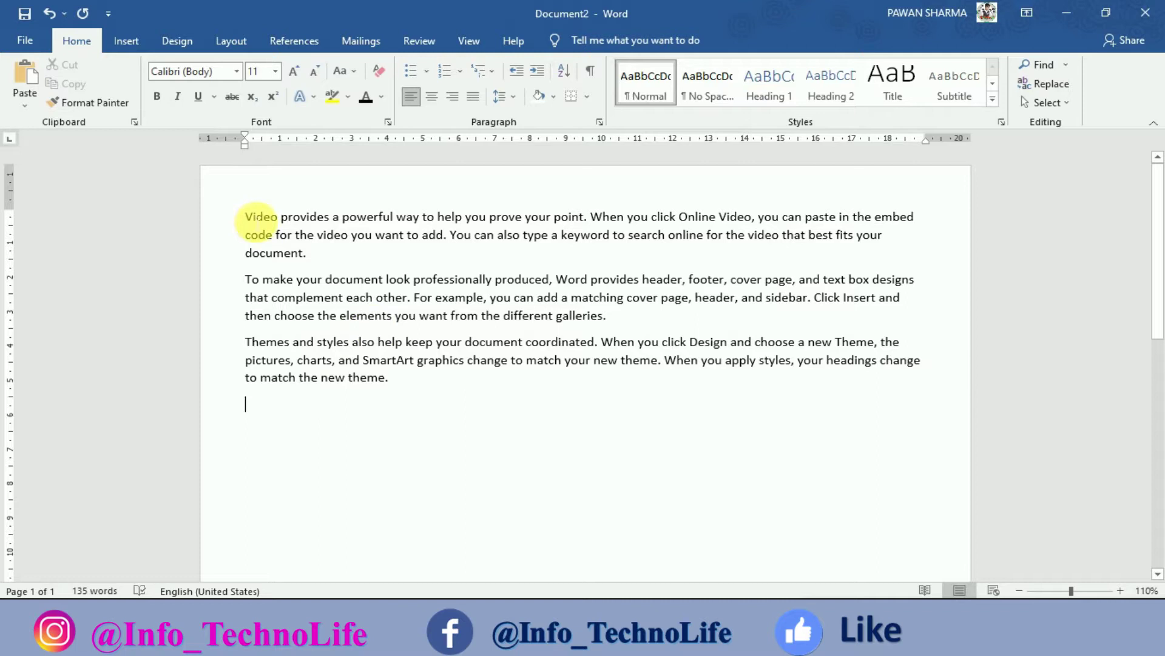
pyautogui.moveTo(246, 218); pyautogui.dragTo(386, 378)
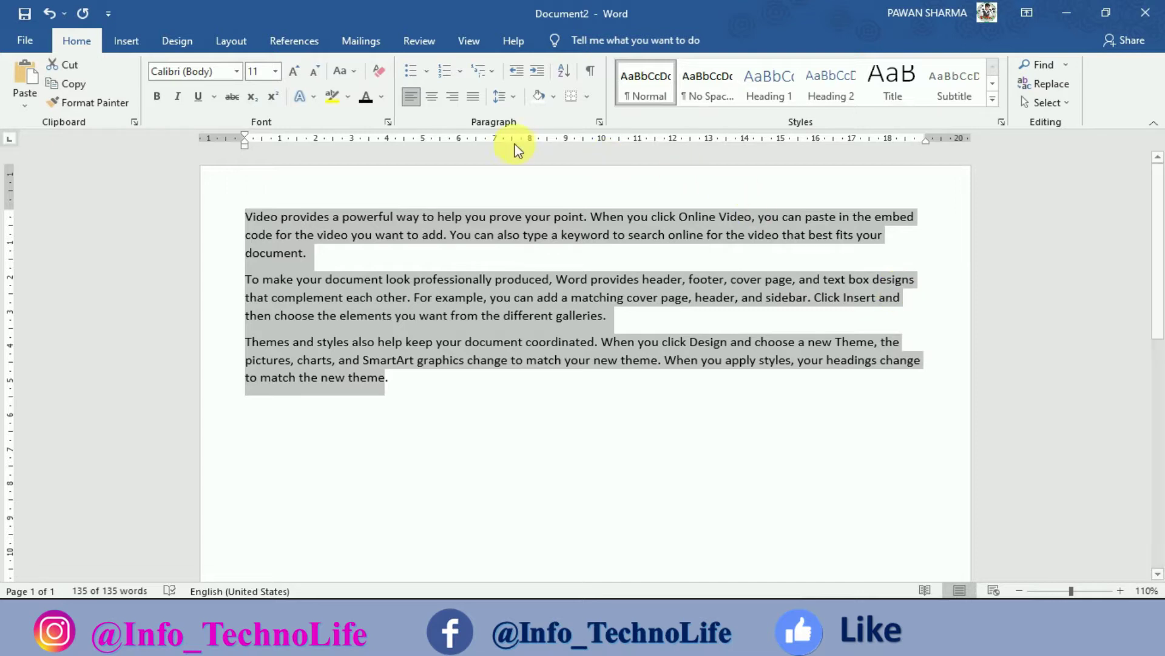
pyautogui.click(454, 97)
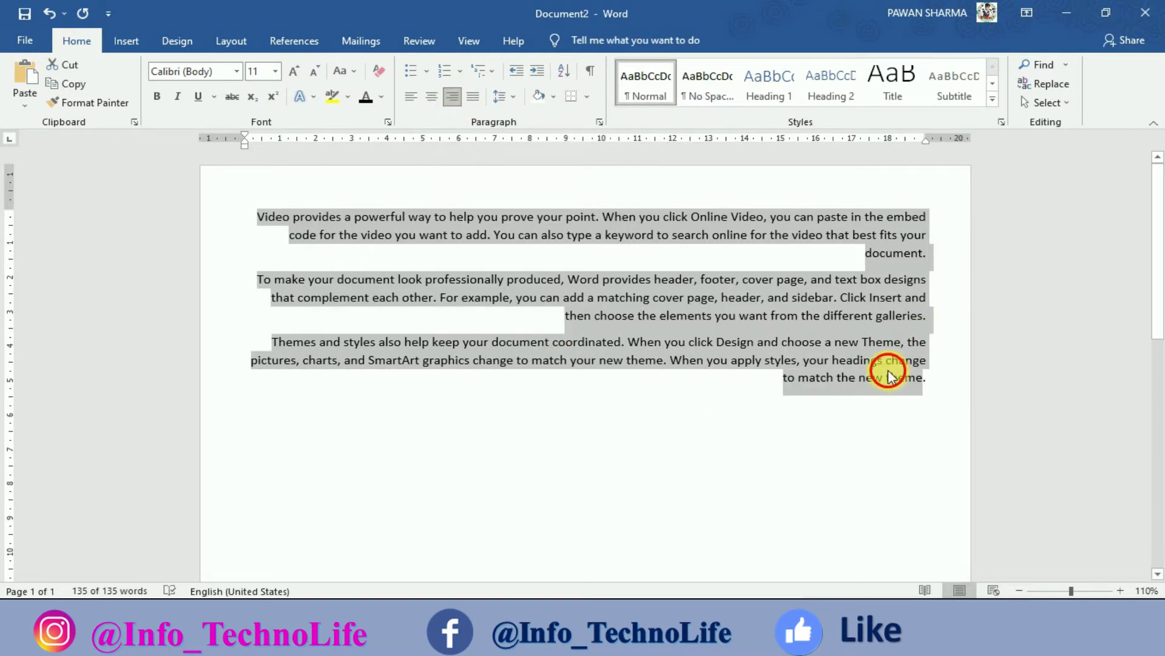
pyautogui.click(889, 369)
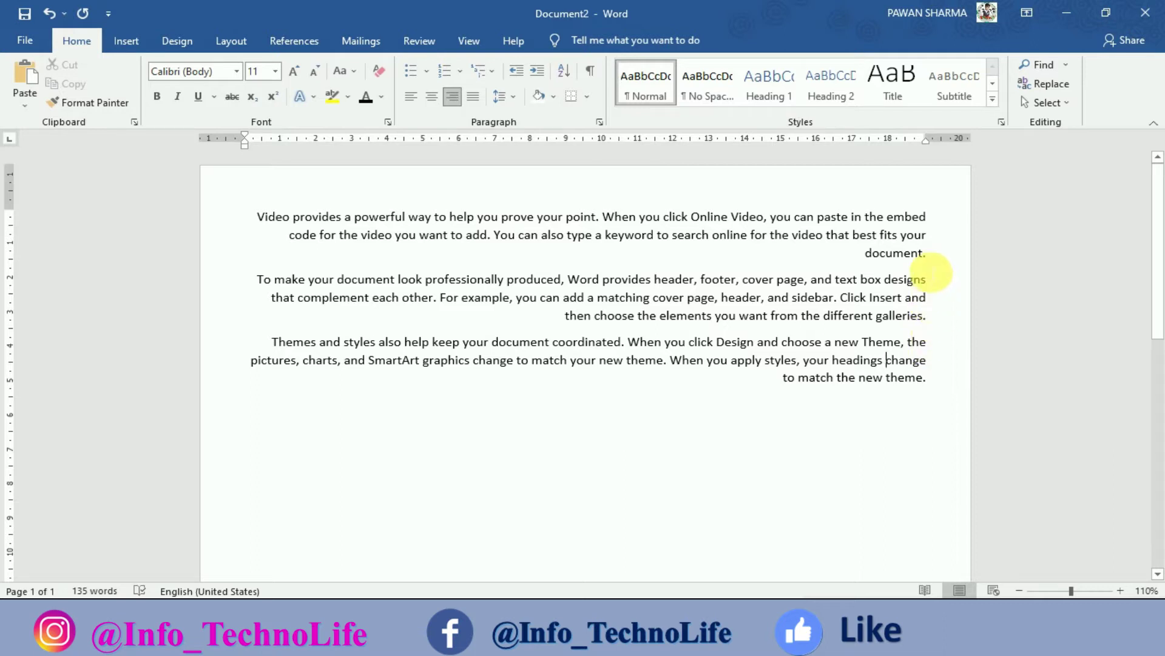
pyautogui.moveTo(851, 217); pyautogui.dragTo(924, 379)
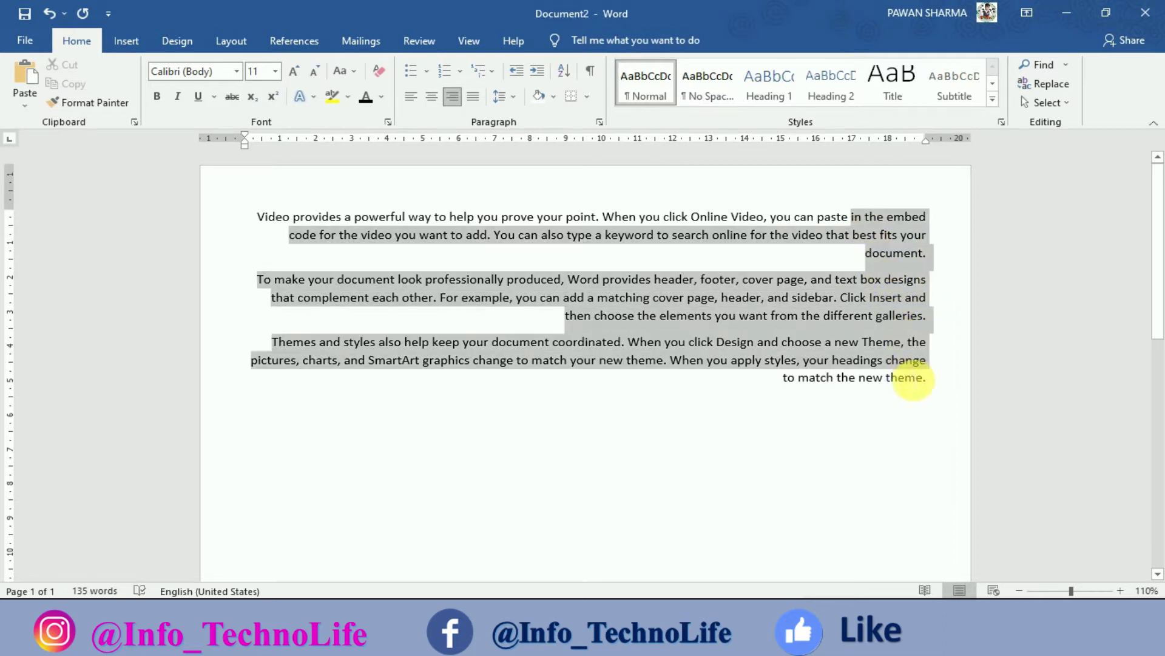
pyautogui.click(863, 358)
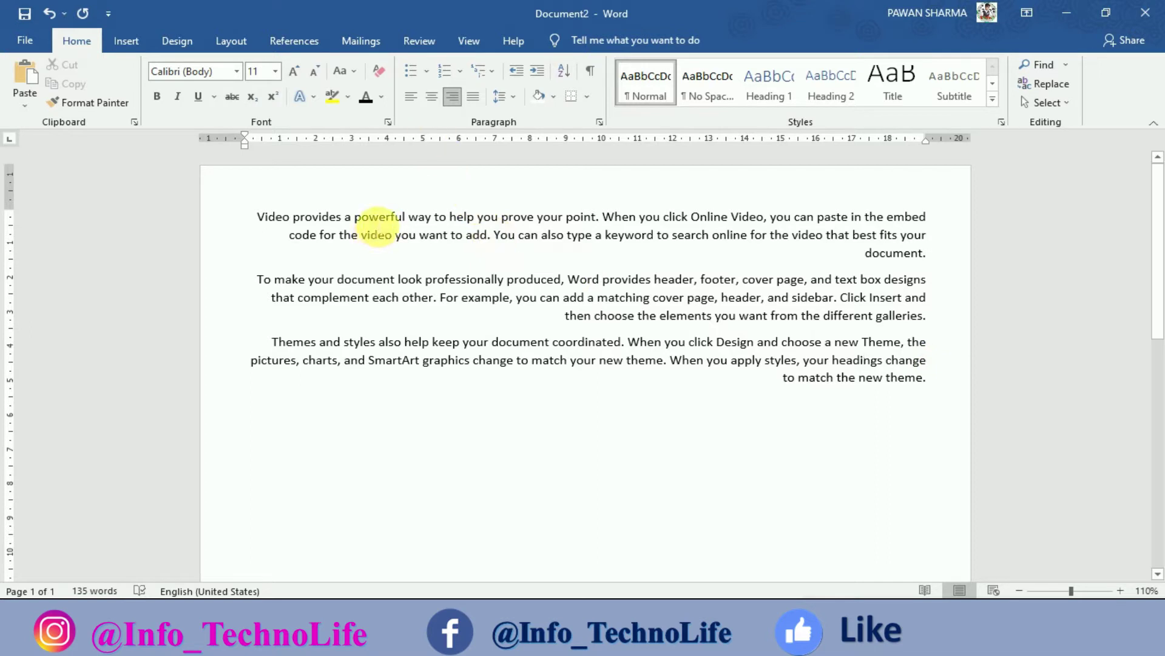
pyautogui.moveTo(376, 226); pyautogui.dragTo(484, 378)
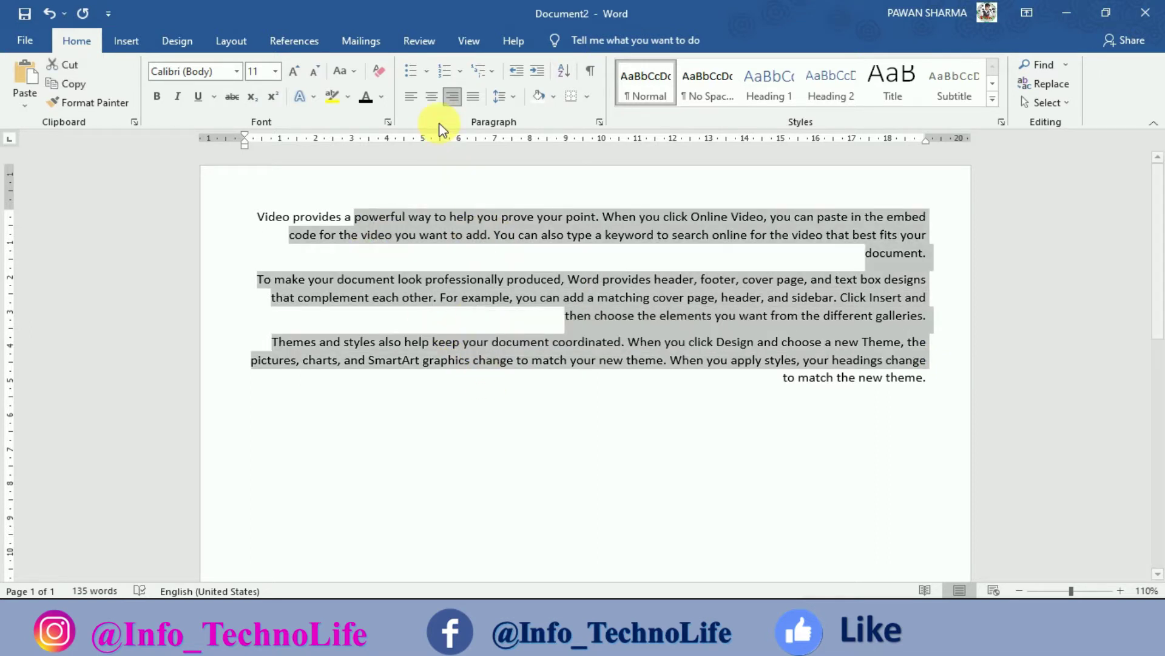
pyautogui.click(430, 105)
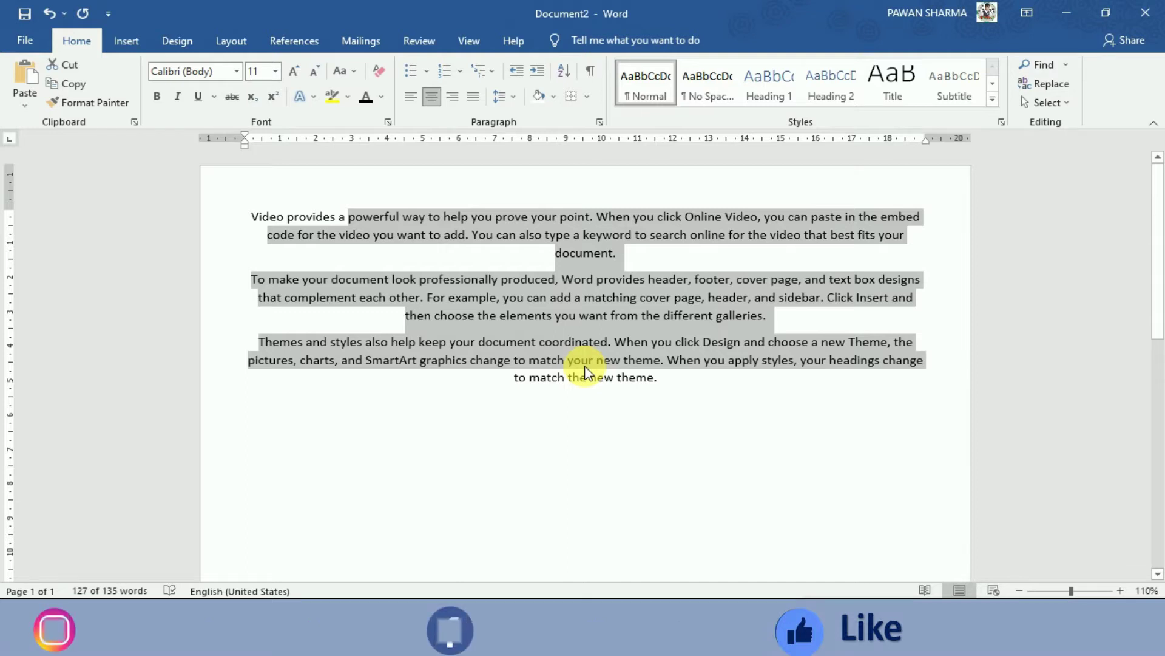
pyautogui.click(544, 358)
pyautogui.moveTo(497, 217); pyautogui.dragTo(589, 377)
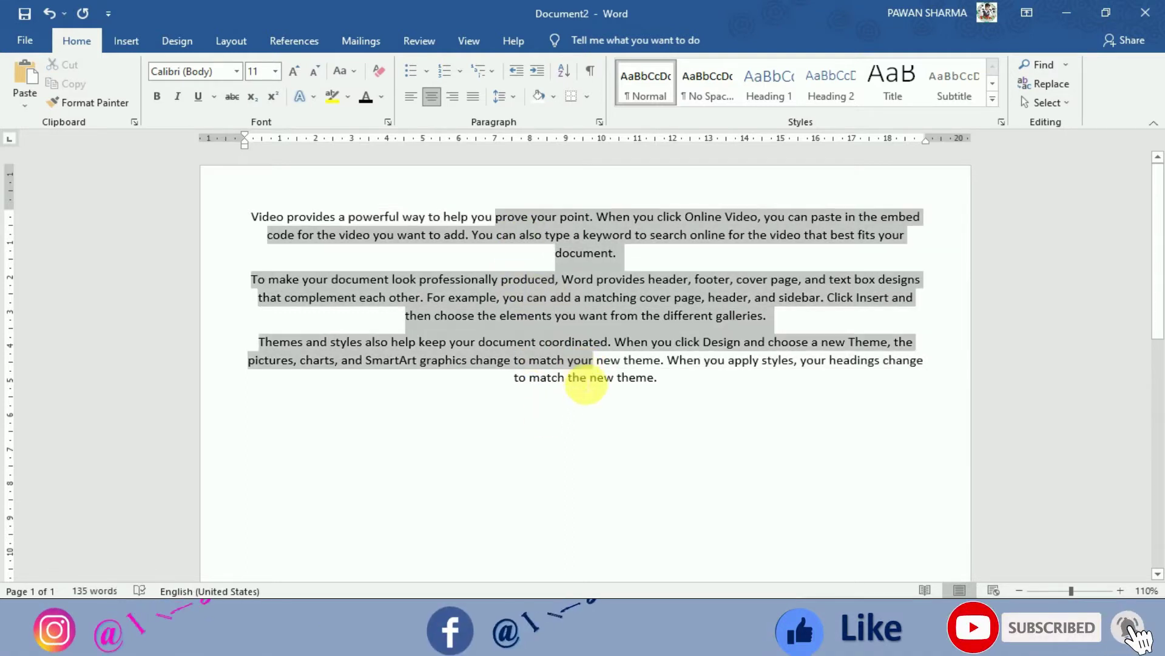
pyautogui.click(411, 95)
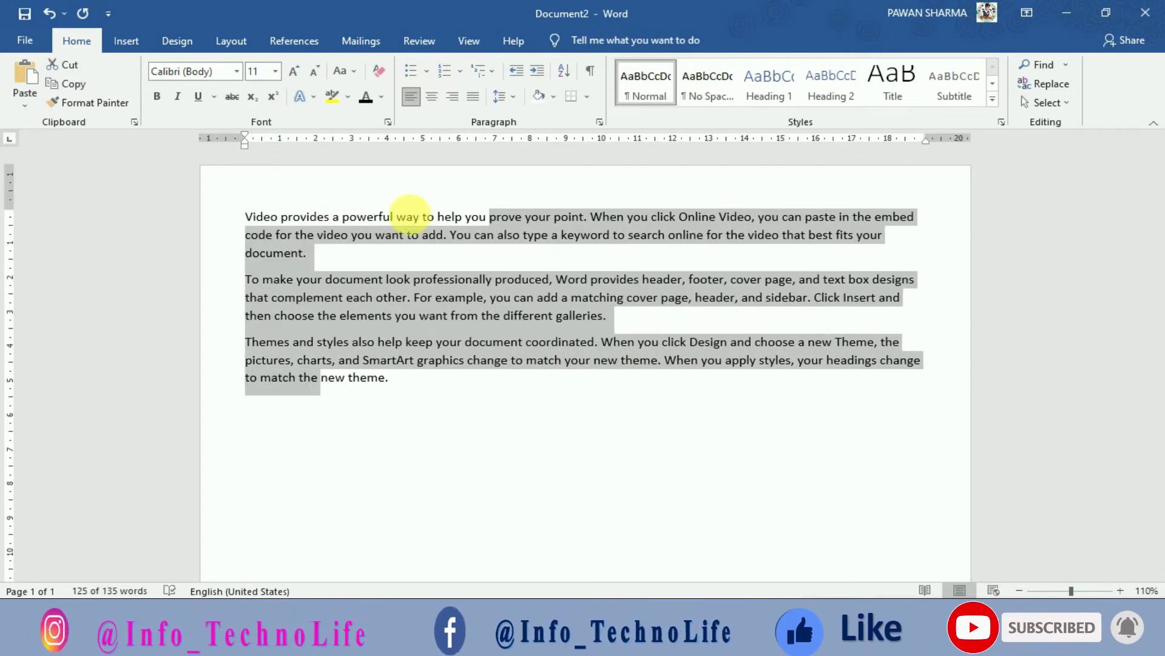
pyautogui.click(398, 408)
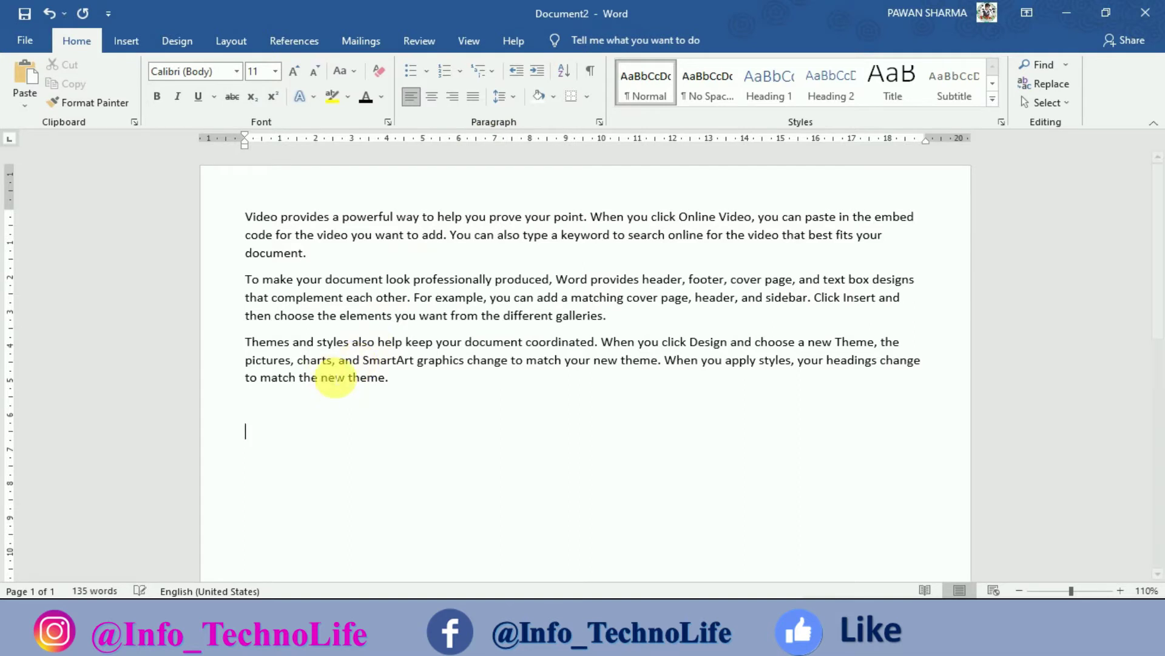
# Generate a 149-word sample paragraph with =rand() and select it
pyautogui.write('=rand')
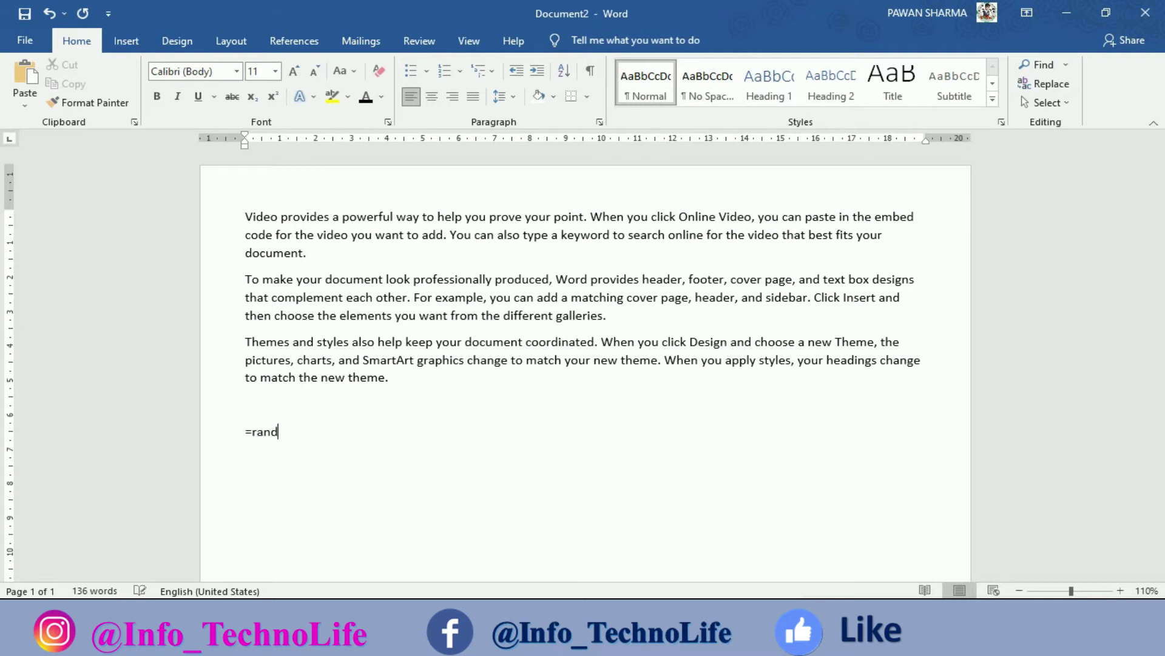
pyautogui.write('(1,10')
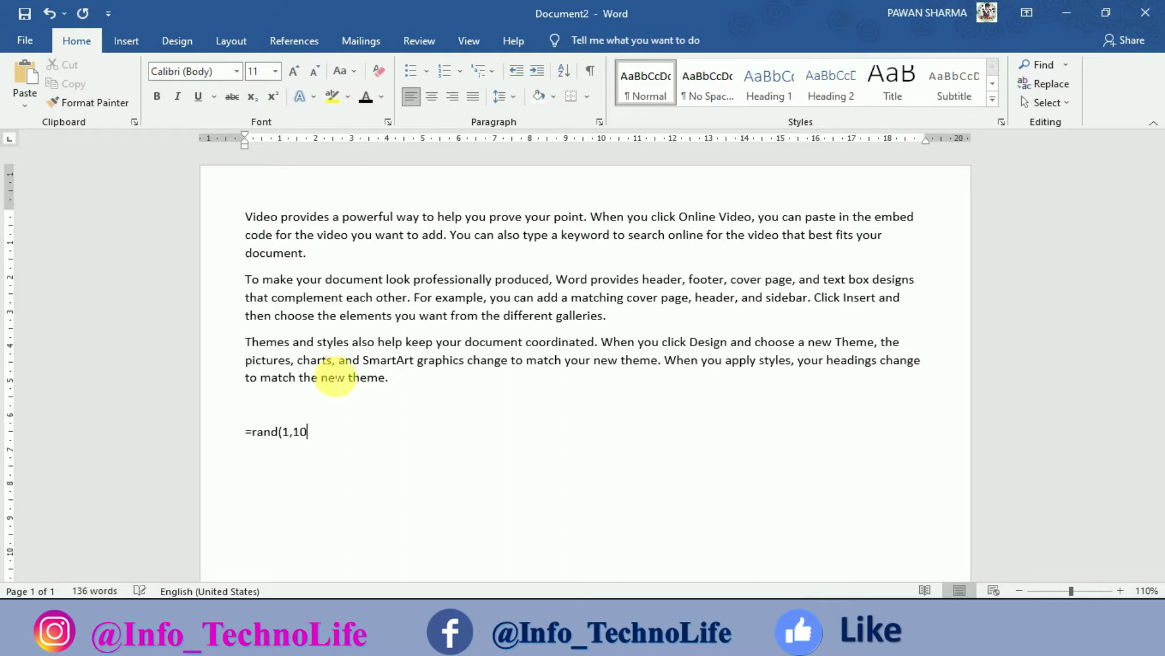
pyautogui.press('Return')
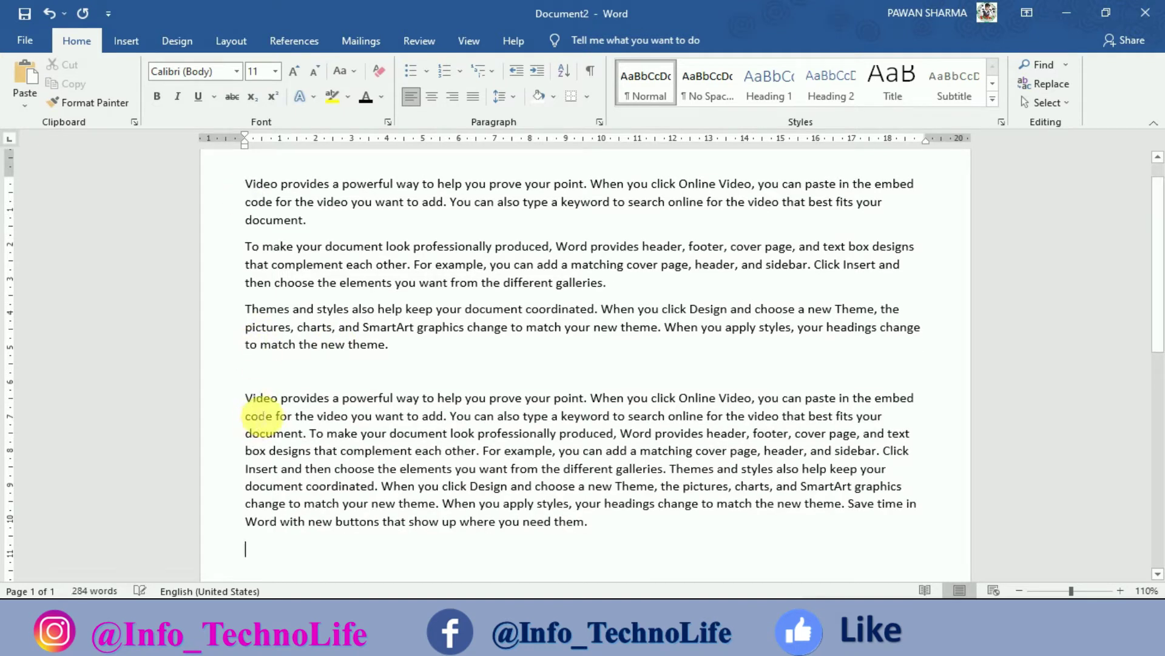
pyautogui.moveTo(245, 398); pyautogui.dragTo(592, 534)
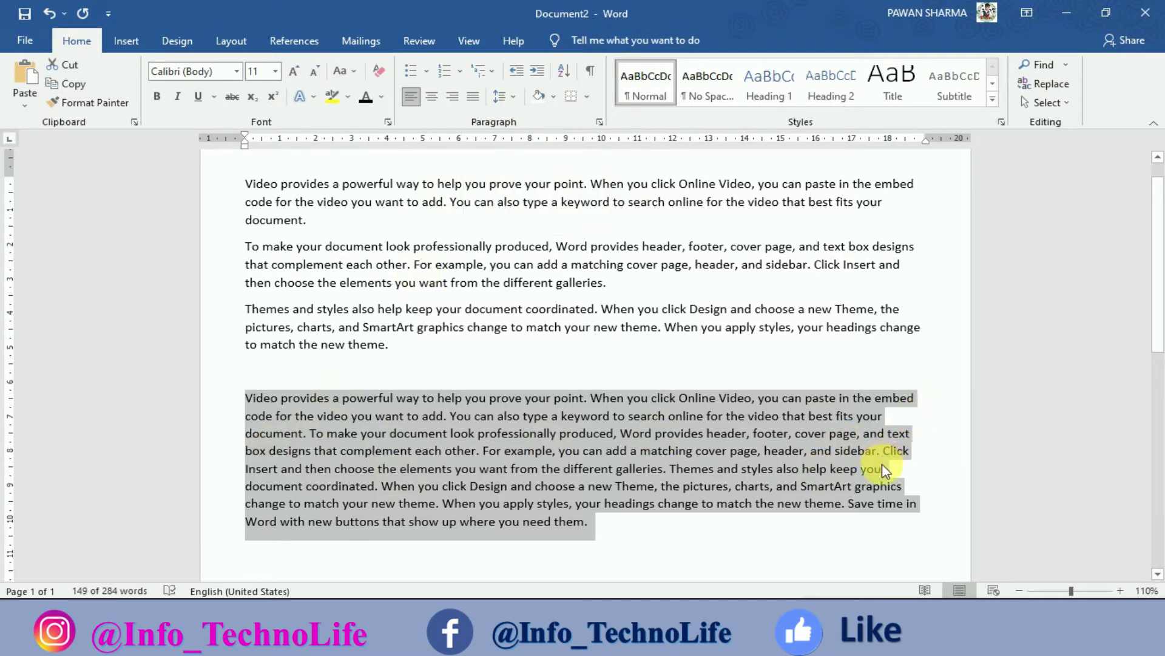
# Justify the final paragraph and add random filler letters after 'them.'
pyautogui.click(472, 98)
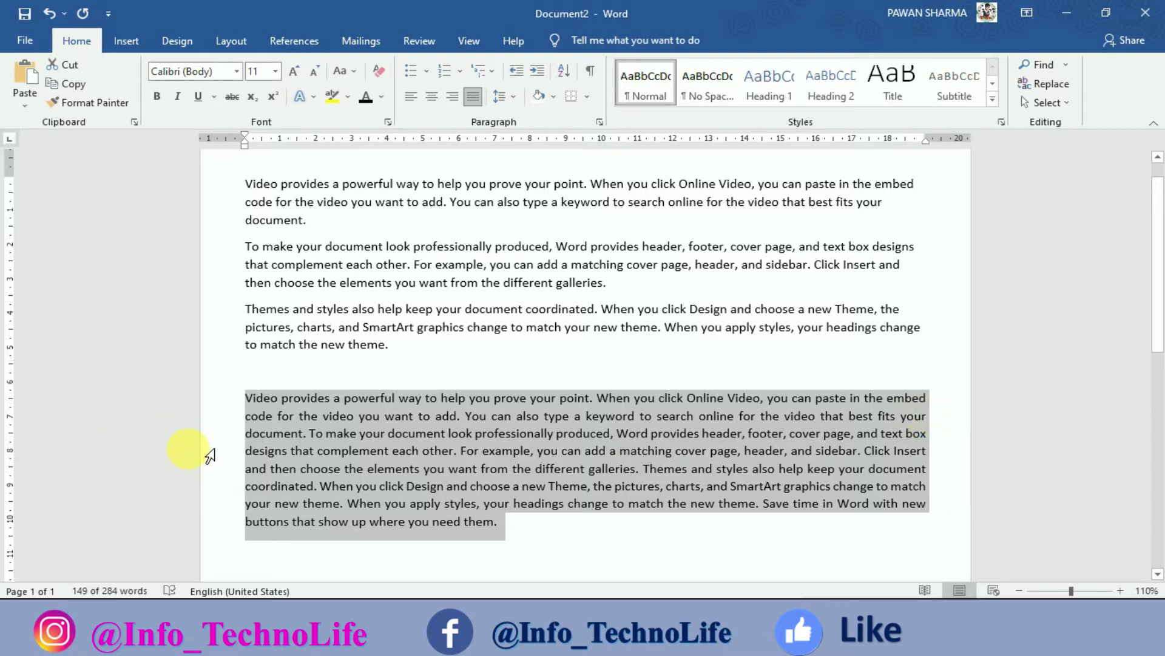
pyautogui.click(540, 534)
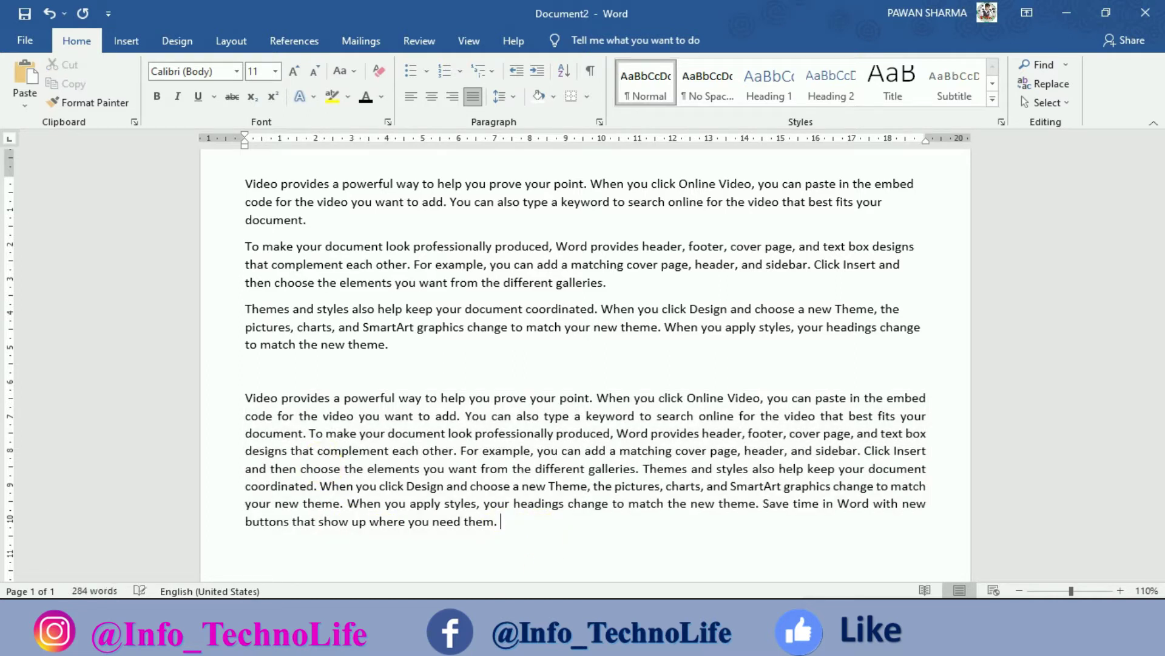
pyautogui.write('jhdf')
pyautogui.hotkey('shift', 'F3')
pyautogui.write('  kdjhfkjd fkjsd ksd fgksdh')
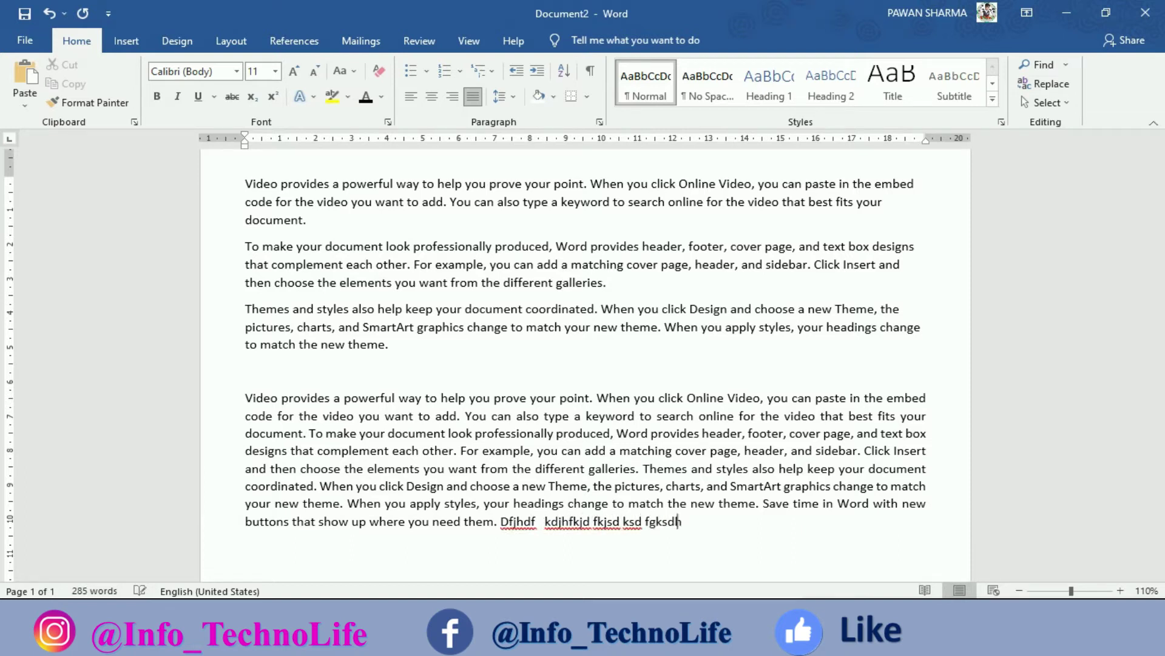
pyautogui.write('gkjdfhg kjg kdfhgkj gksdfkgh jghdfkhgkdg dfk')
pyautogui.write(' fg')
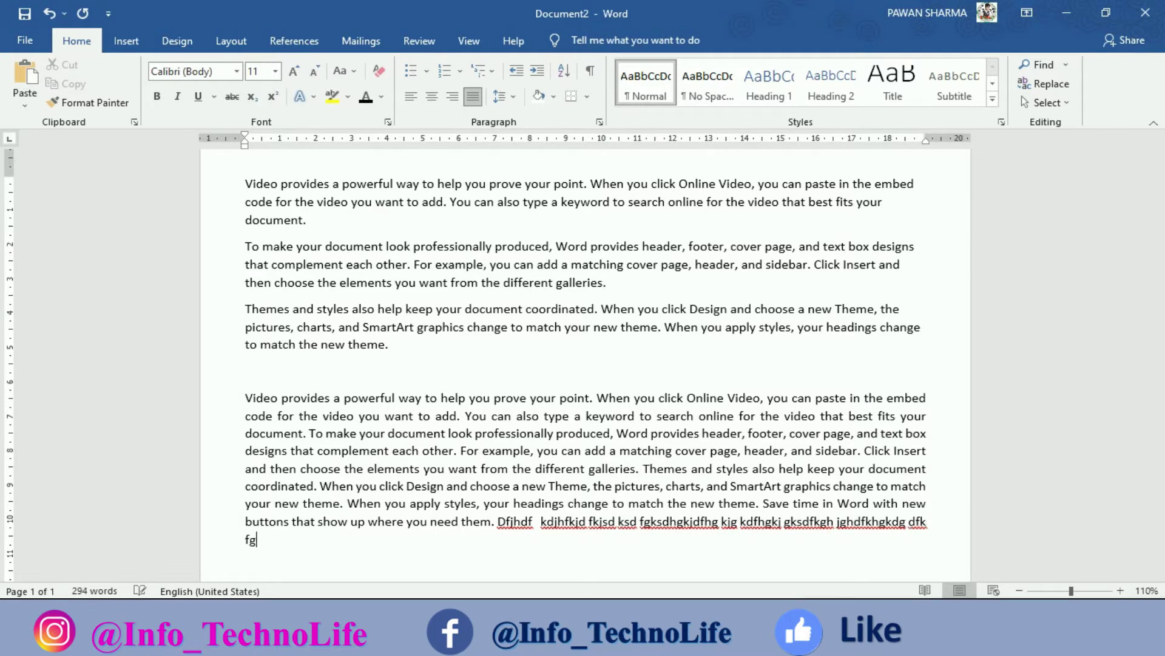
pyautogui.write('gjhfgkj gkjhdfkjghkdf gkjhdfgjk')
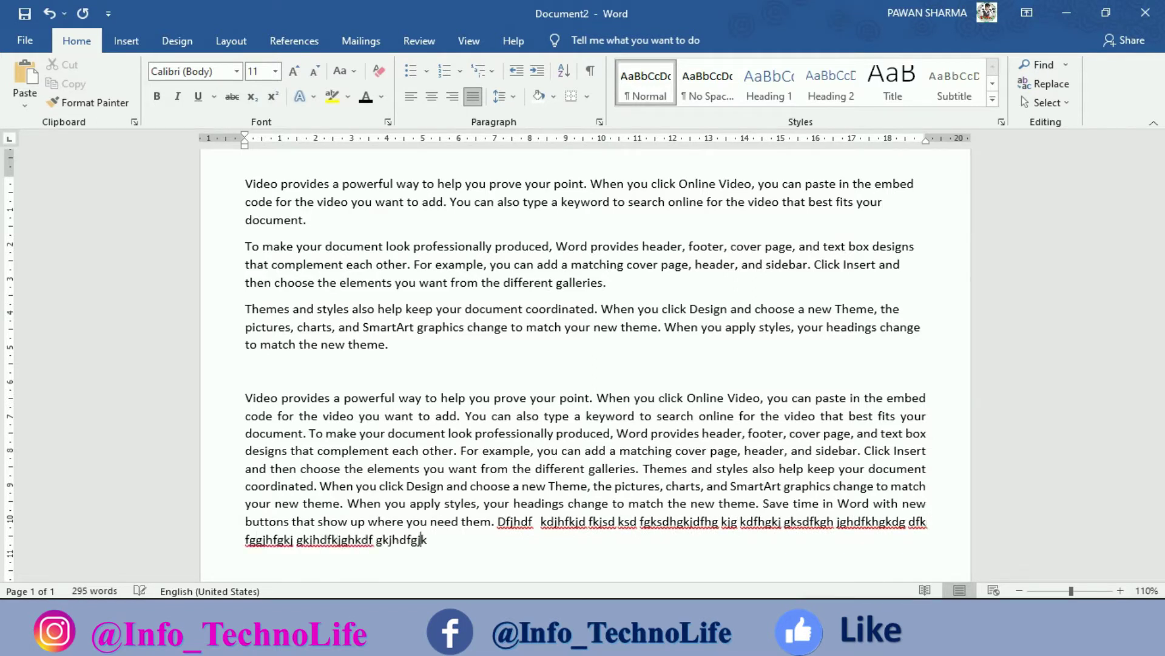
pyautogui.write('hfdkjg jksg dfkjghkdfhg kjdfghkdhf gds')
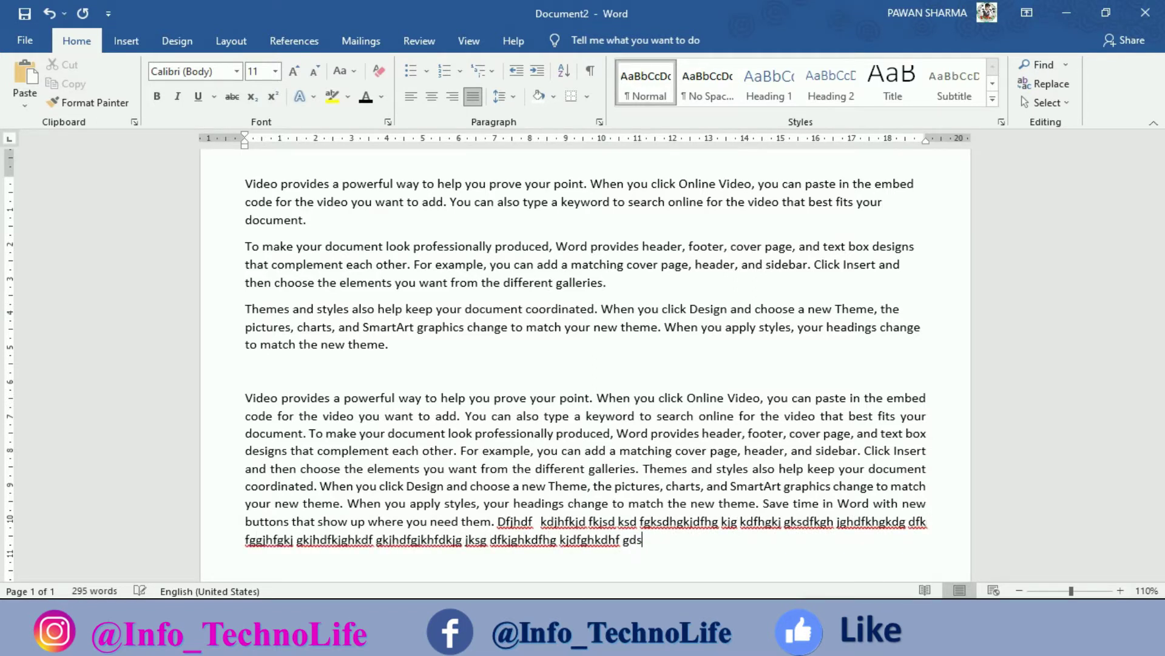
pyautogui.write('rthkdg fdkghdfkjghkdfjghkdfjg kdfhgkjdf')
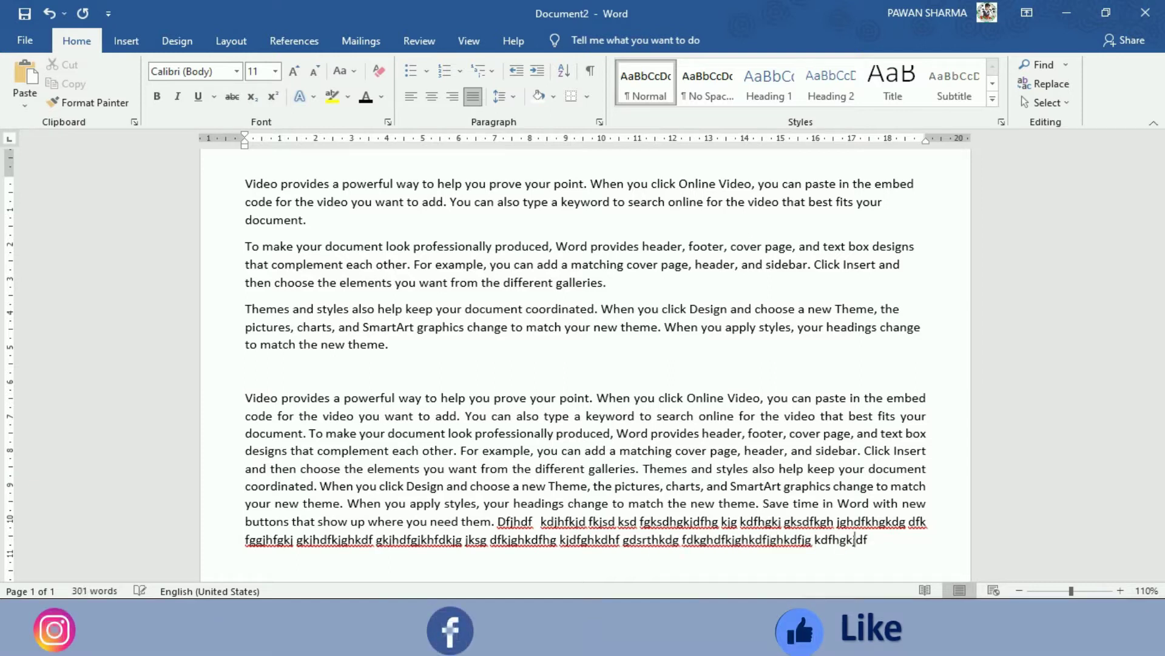
pyautogui.write('hgkjdf gkd g')
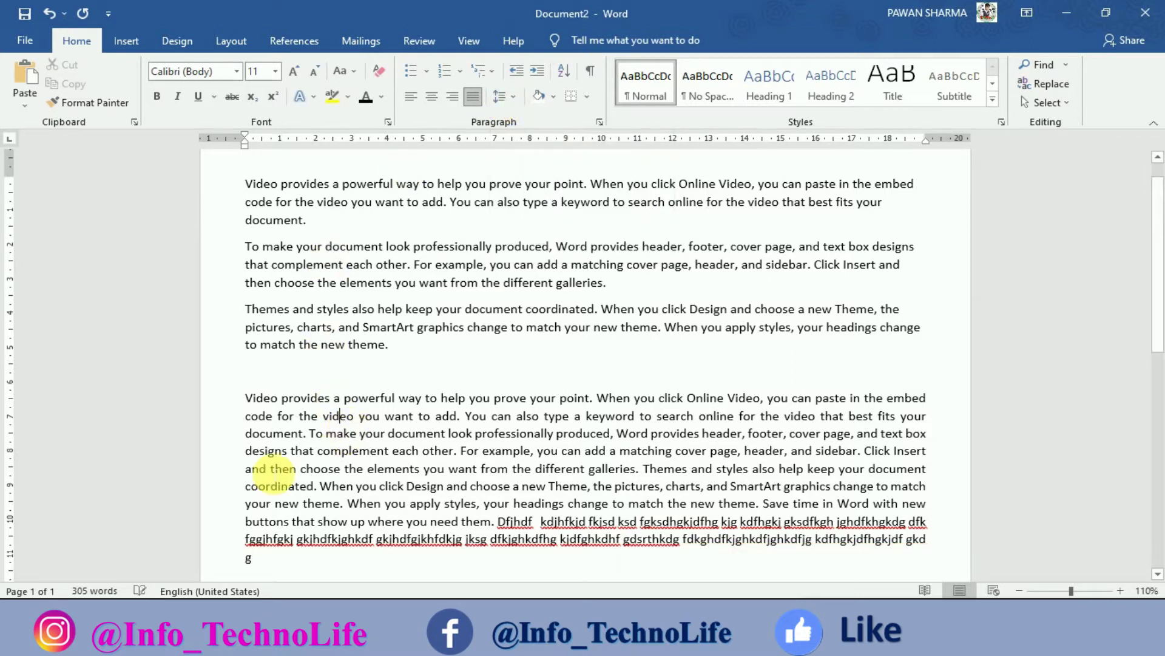
# Undo the filler letters with Ctrl+Z, then select the whole final paragraph
pyautogui.scroll(-1, 285, 461)
pyautogui.scroll(-2, 292, 449)
pyautogui.scroll(3, 292, 446)
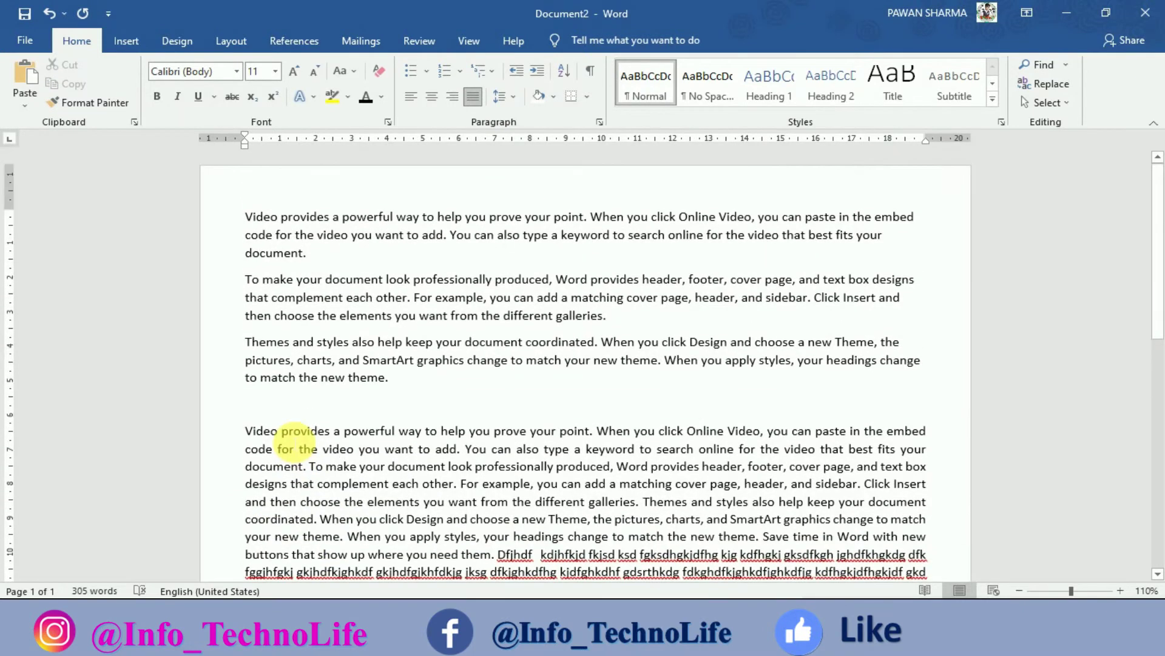
pyautogui.scroll(-1, 293, 440)
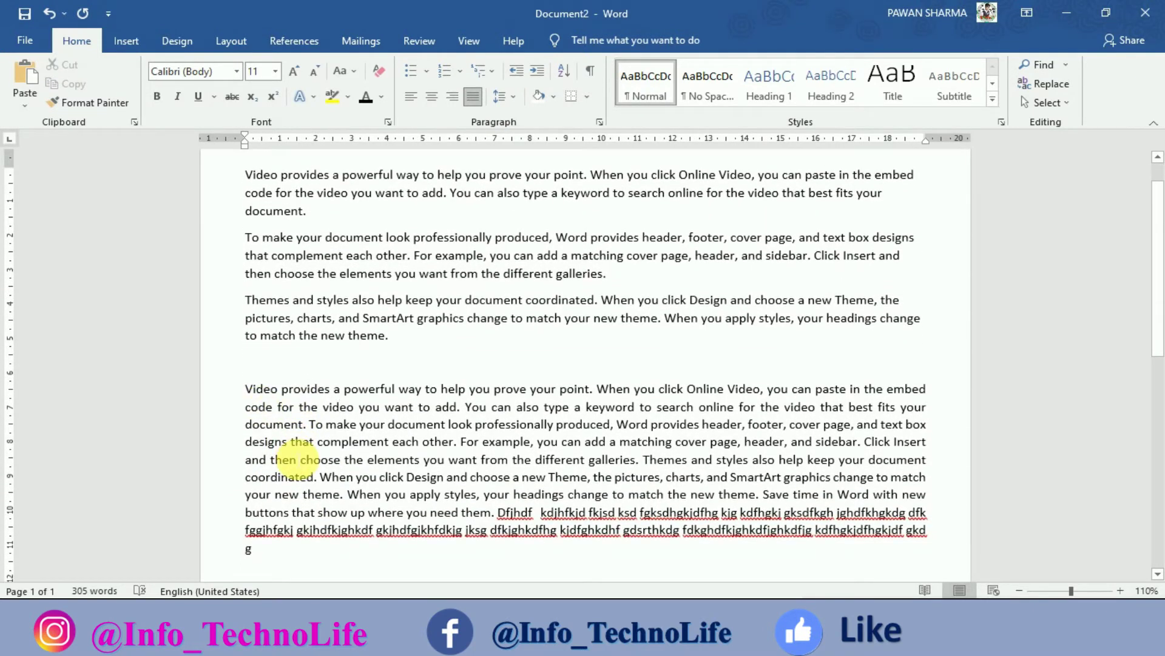
pyautogui.hotkey('ctrl', 'z')
pyautogui.hotkey('ctrl', 'z')
pyautogui.hotkey('ctrl', 'z')
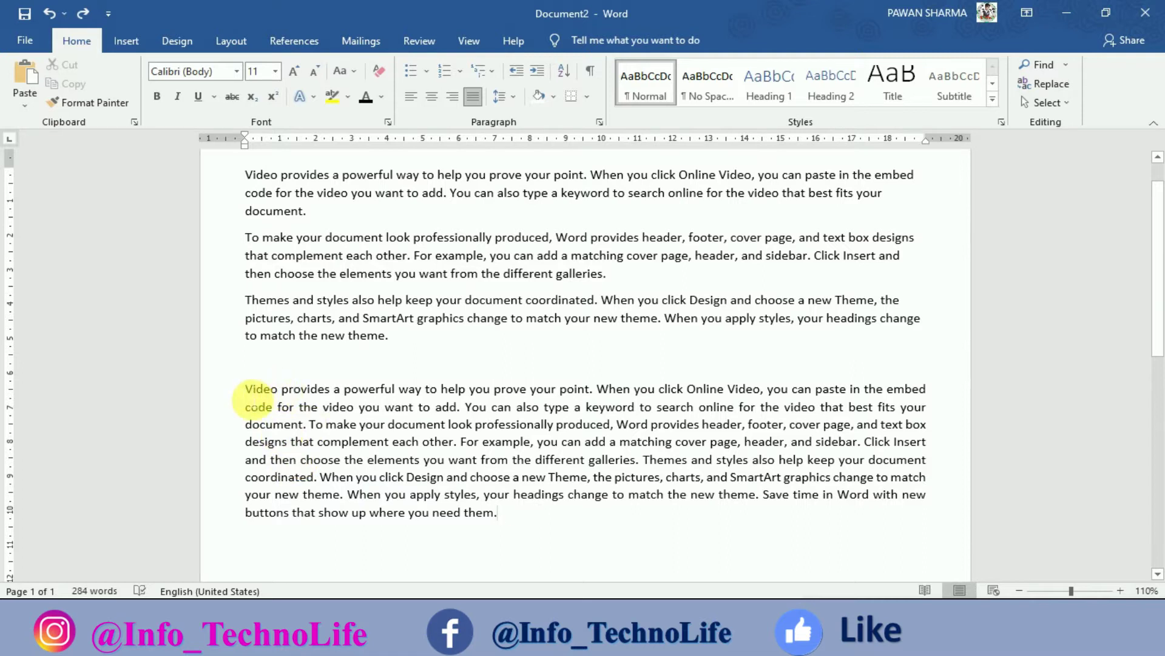
pyautogui.moveTo(246, 390); pyautogui.dragTo(541, 522)
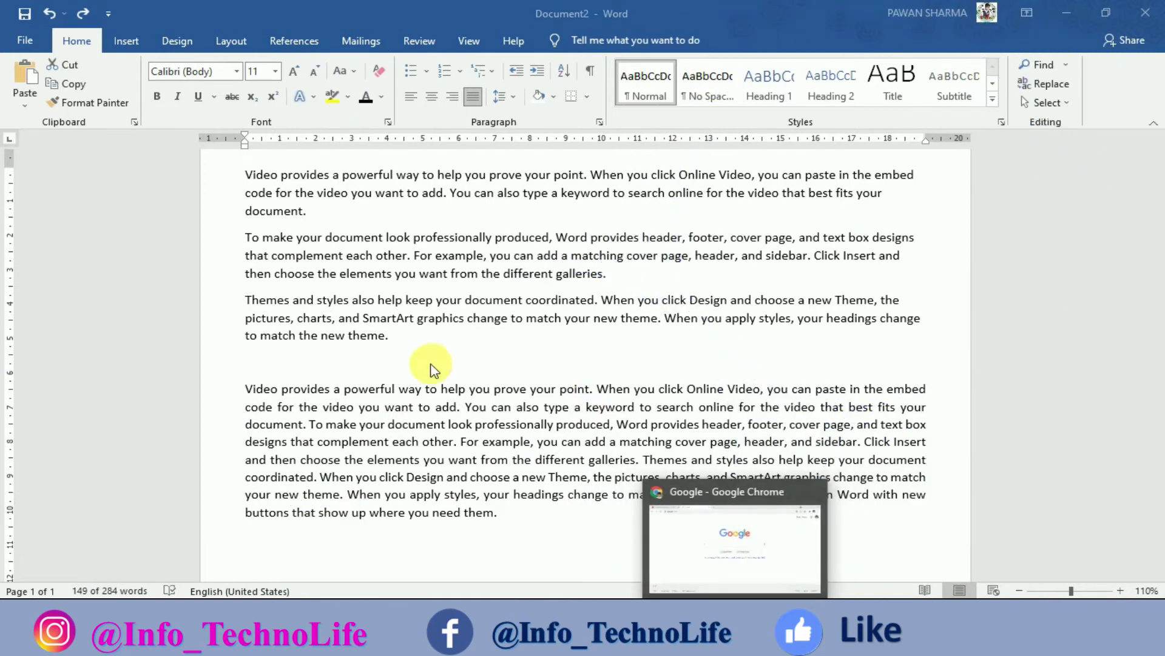
pyautogui.tripleClick(438, 425)
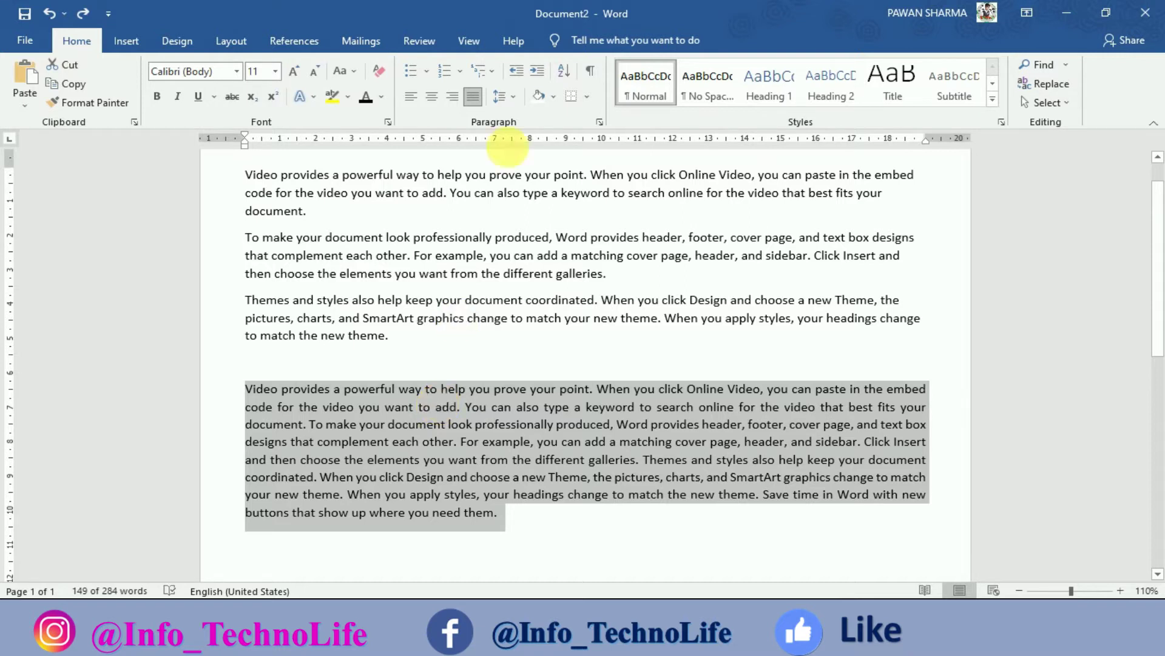
# Apply 1.5 line spacing to the selected final paragraph and deselect it
pyautogui.click(514, 98)
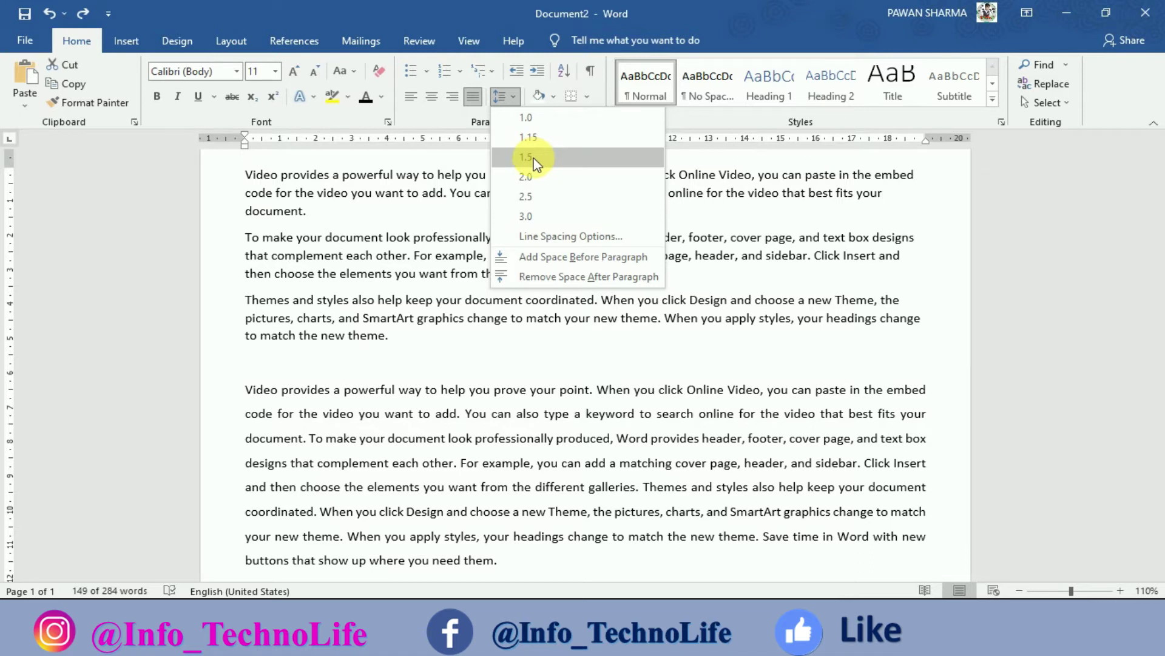
pyautogui.click(537, 159)
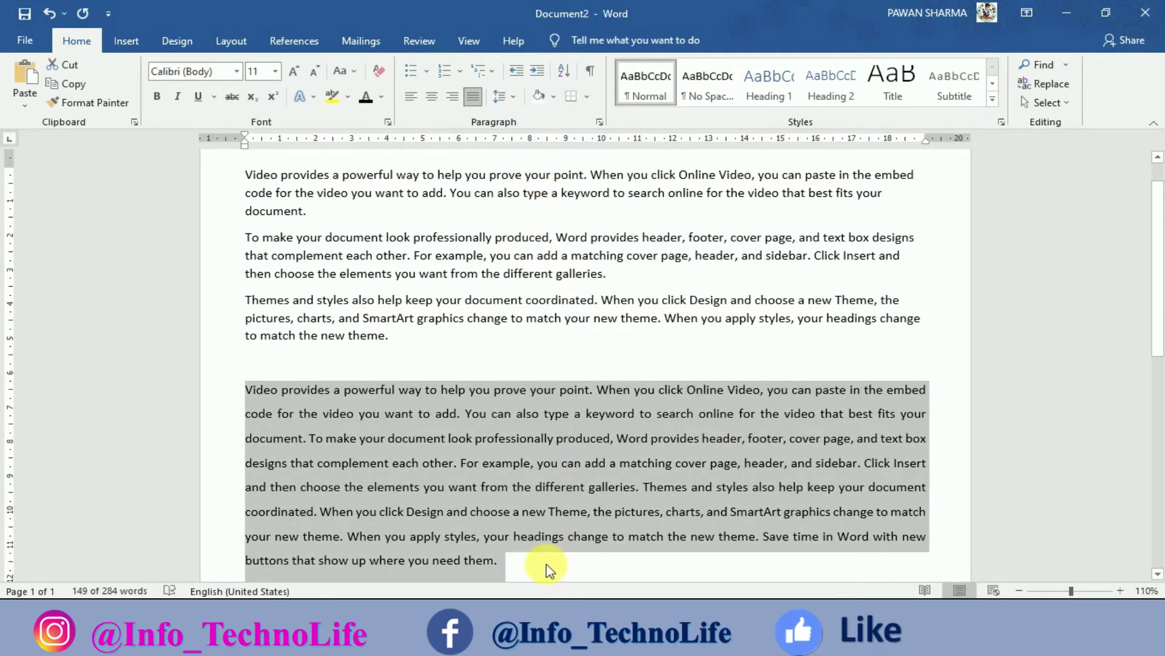
pyautogui.click(549, 571)
# Select a phrase in the third paragraph and part of the final one, then clear the selection
pyautogui.scroll(-1, 378, 408)
pyautogui.scroll(1, 377, 352)
pyautogui.moveTo(353, 300); pyautogui.dragTo(523, 300)
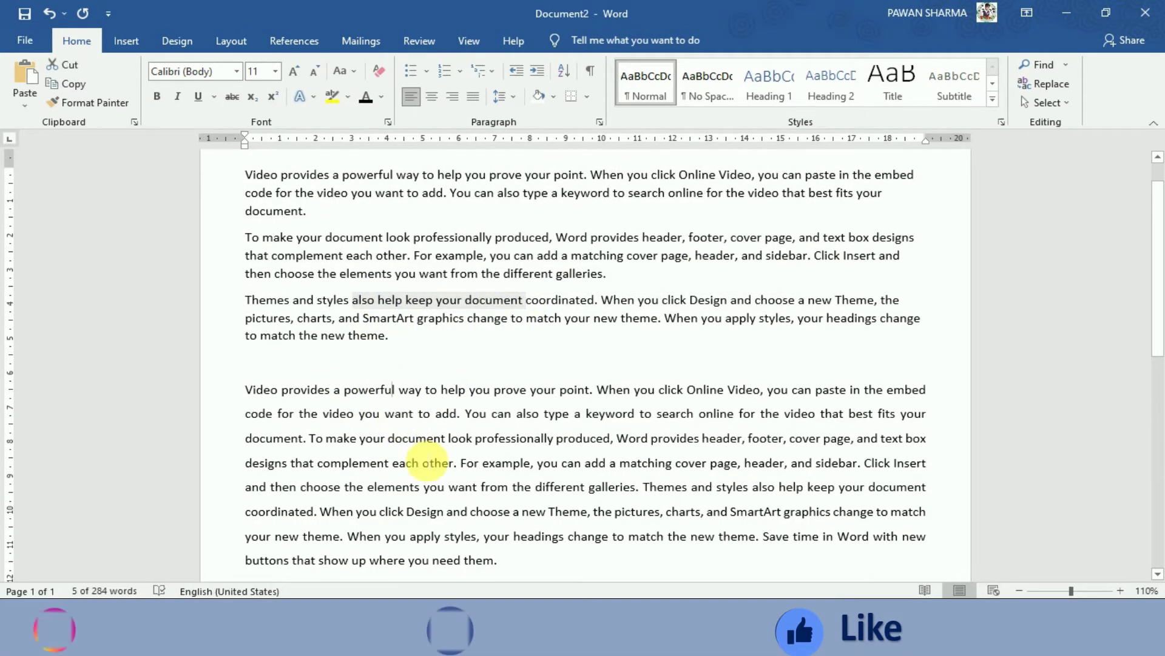
pyautogui.moveTo(393, 389); pyautogui.dragTo(425, 463)
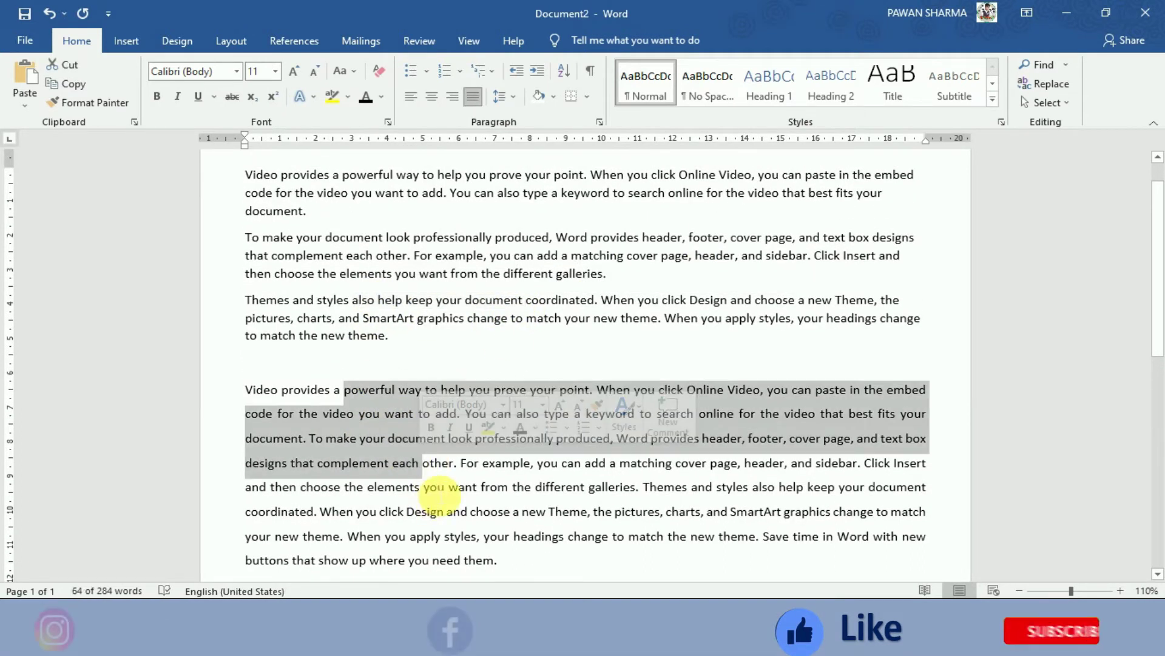
pyautogui.click(428, 486)
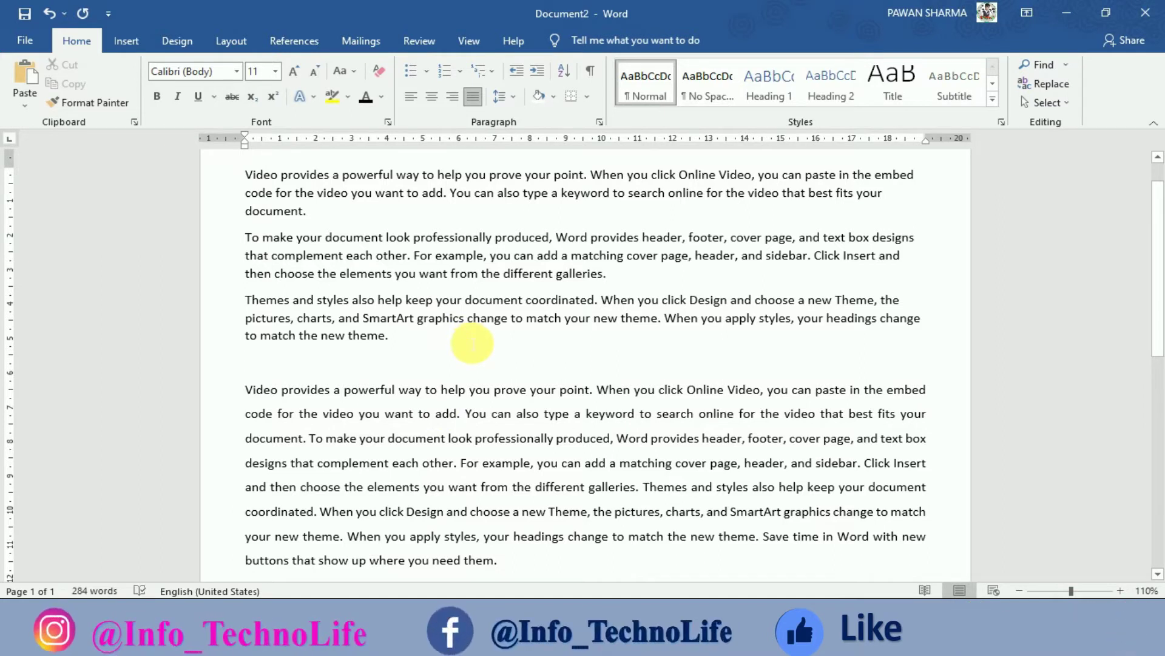
# Add an empty paragraph after 'need them.' at the end of the document
pyautogui.scroll(1, 472, 344)
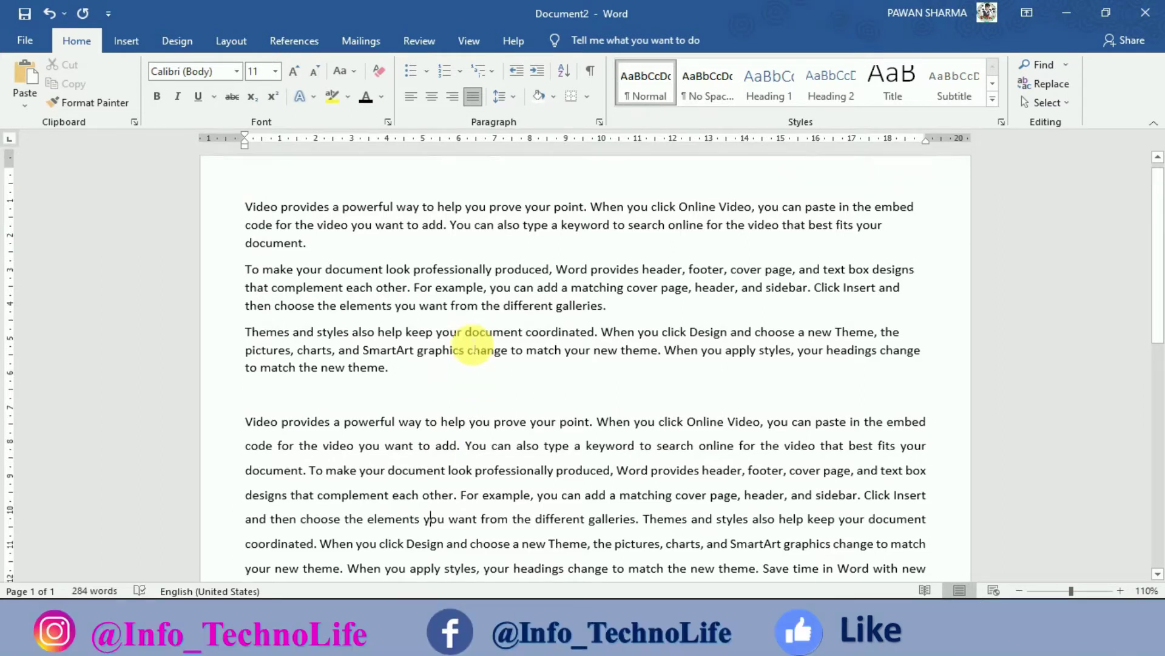
pyautogui.scroll(-10, 472, 343)
pyautogui.scroll(-2, 471, 390)
pyautogui.click(549, 239)
pyautogui.press('Return')
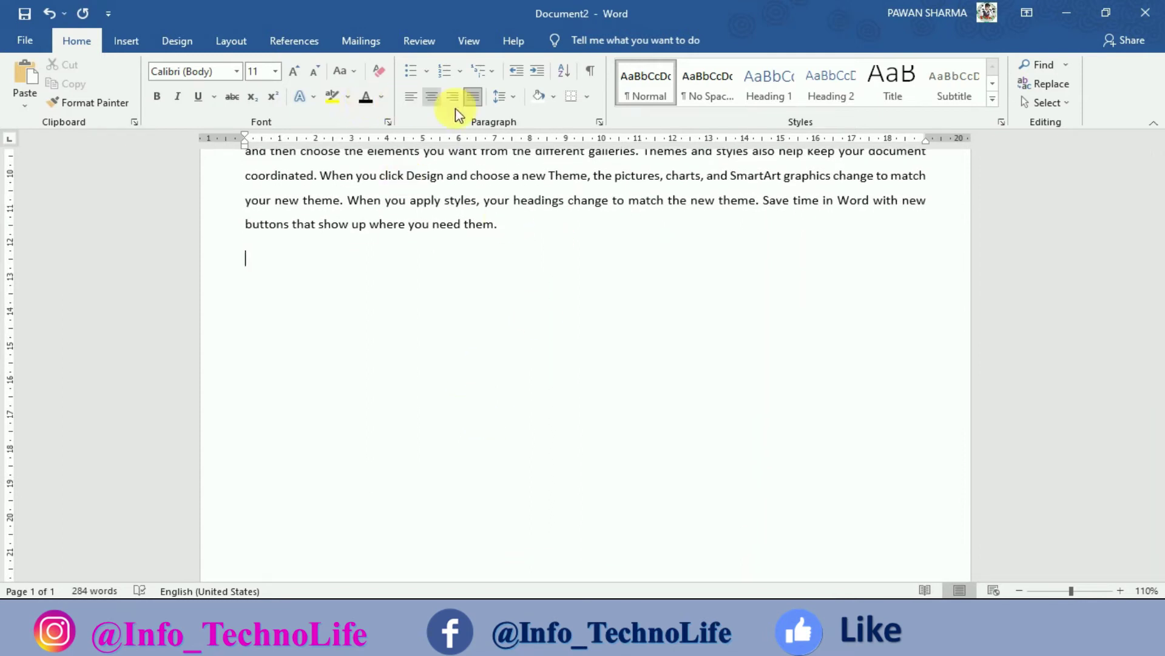
# Preview the Bullets and Numbering galleries without applying either
pyautogui.click(429, 73)
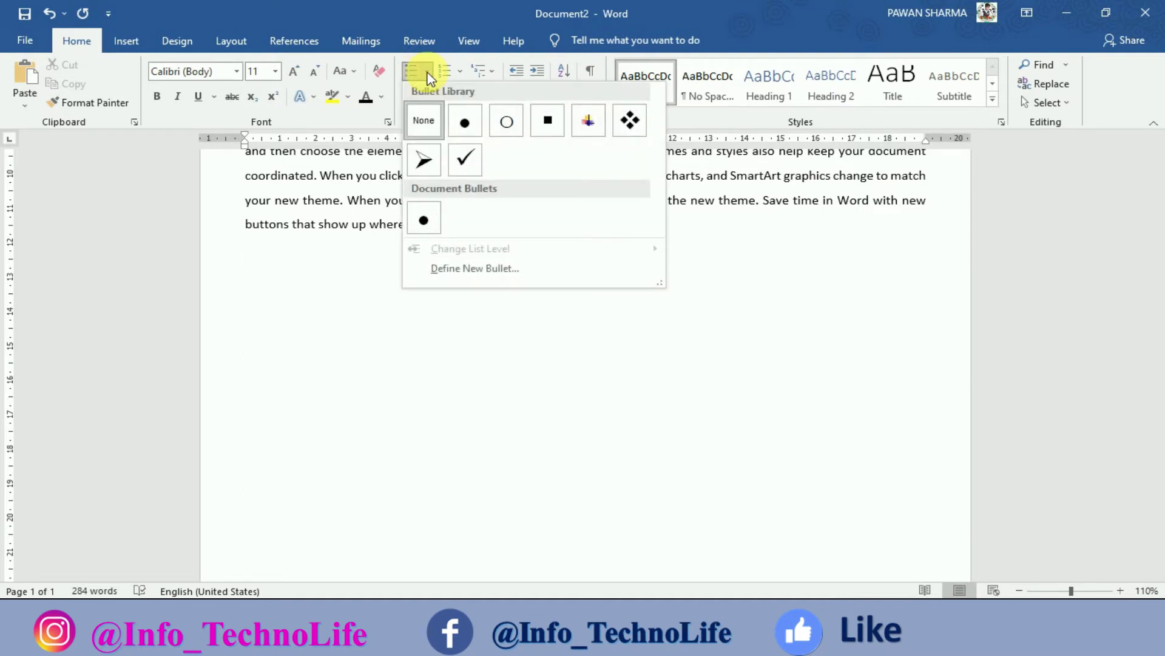
pyautogui.click(326, 266)
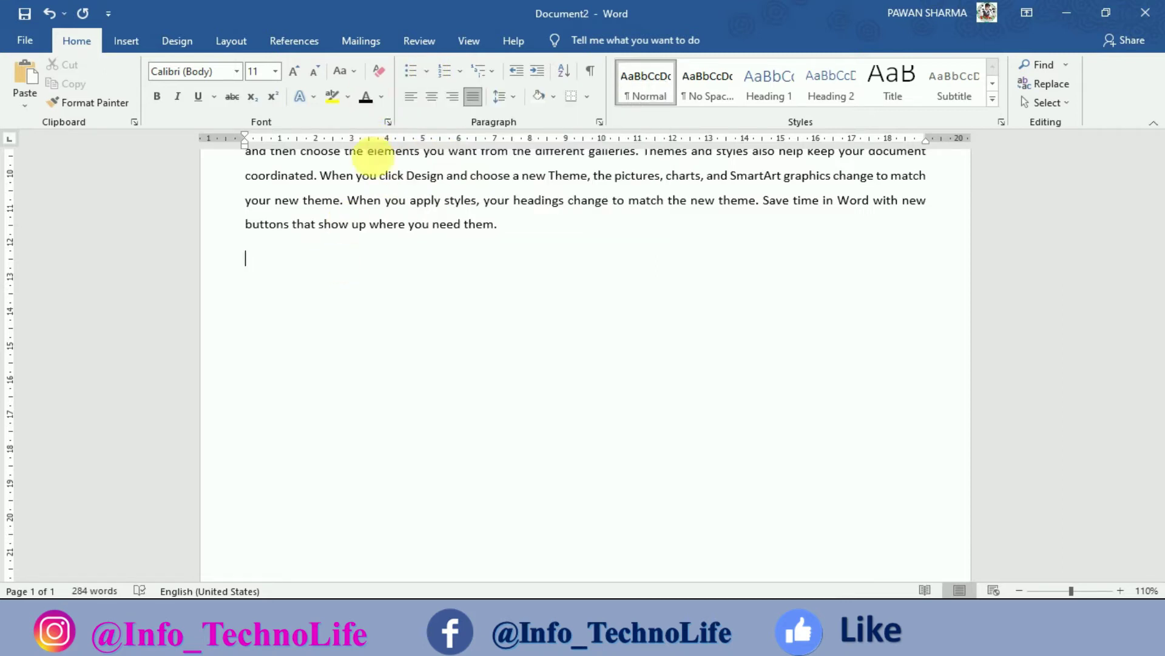
pyautogui.click(464, 73)
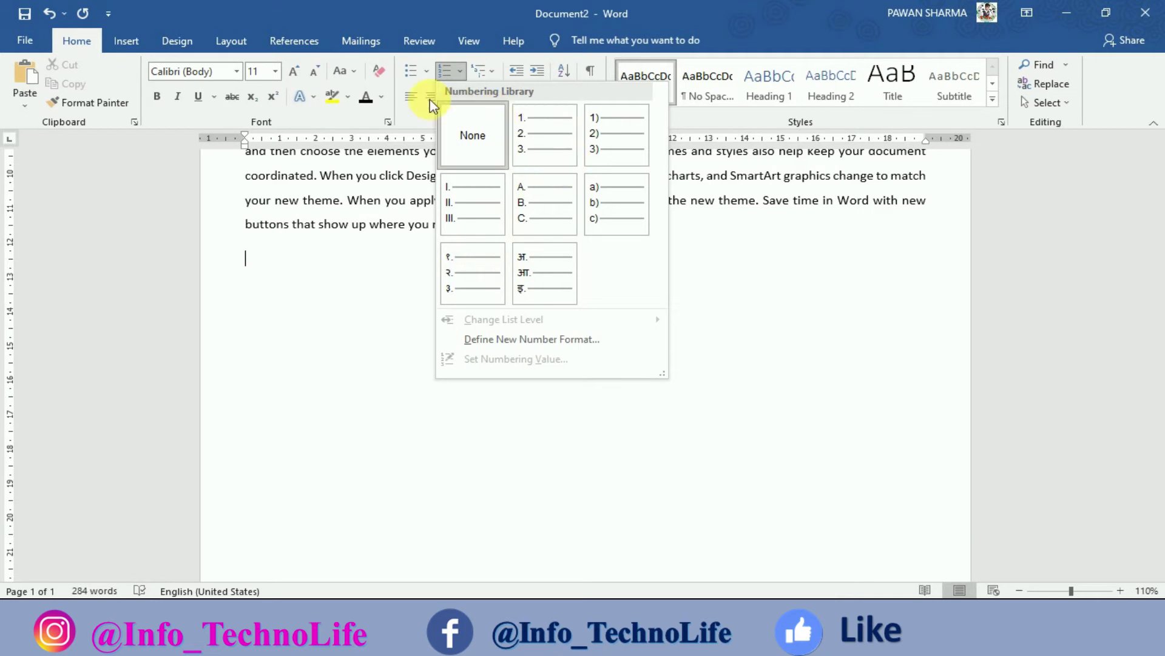
pyautogui.click(295, 278)
# Search Google for 'wikip' in Chrome and open the Wikipedia main page
pyautogui.click(728, 632)
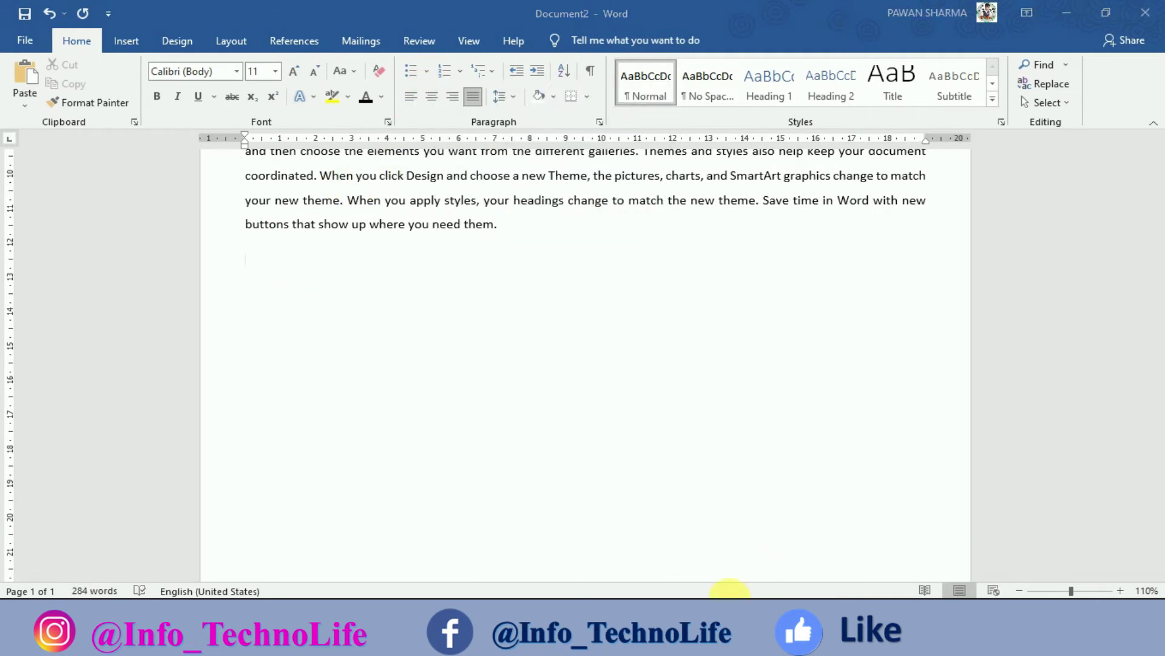
pyautogui.click(425, 278)
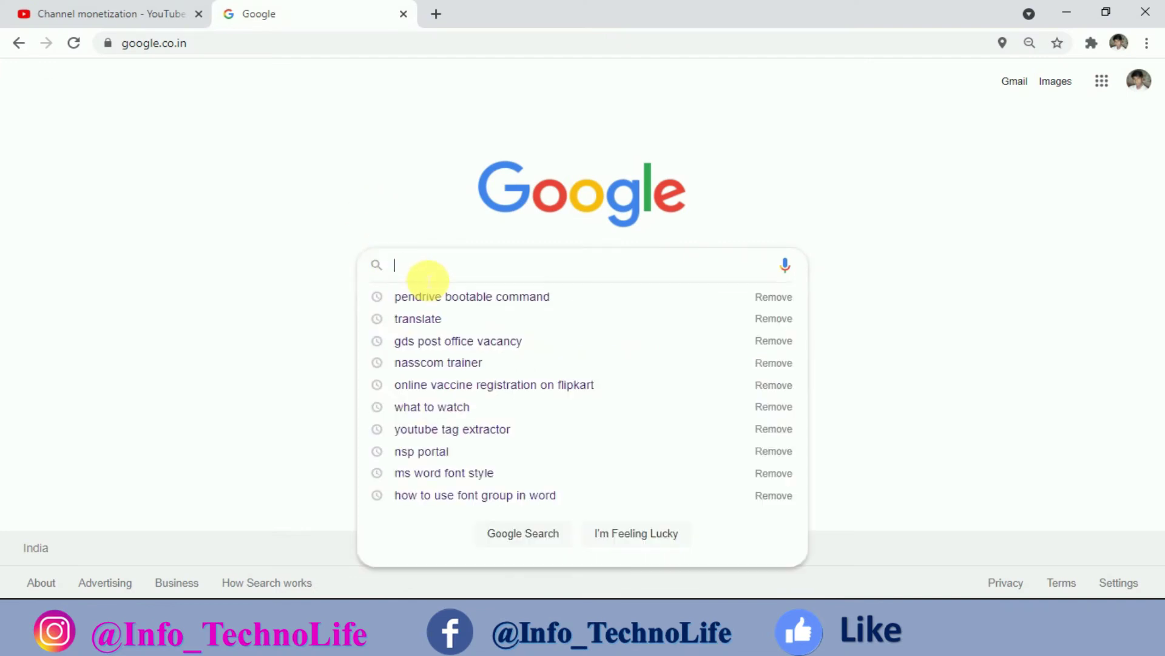
pyautogui.write('wik')
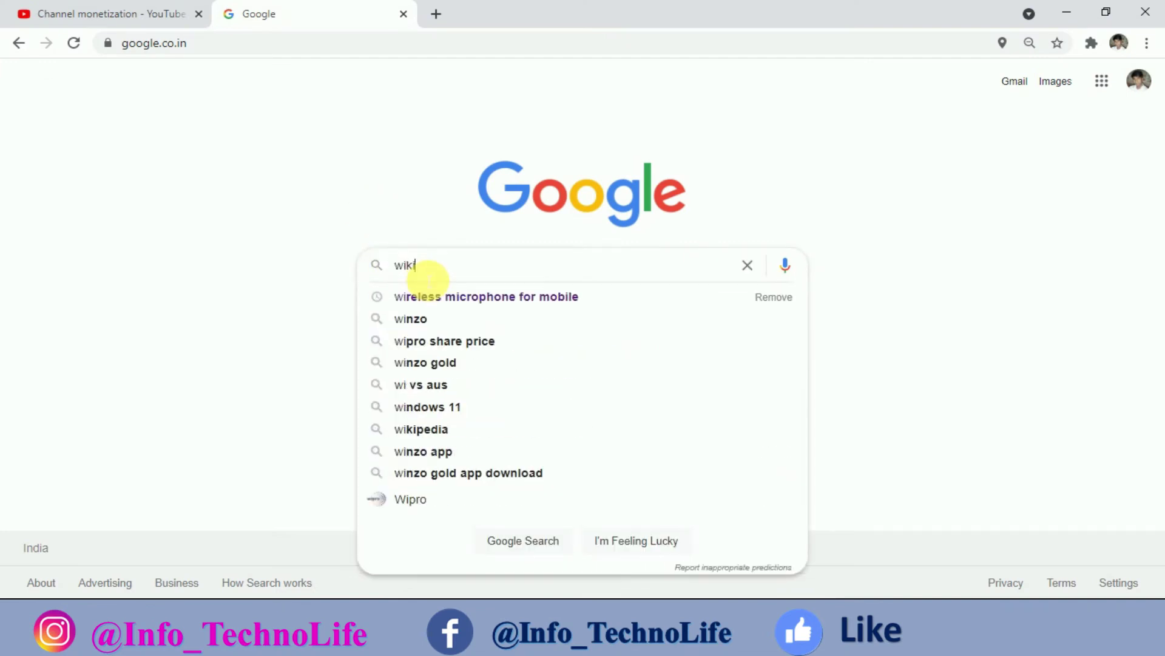
pyautogui.write('ip')
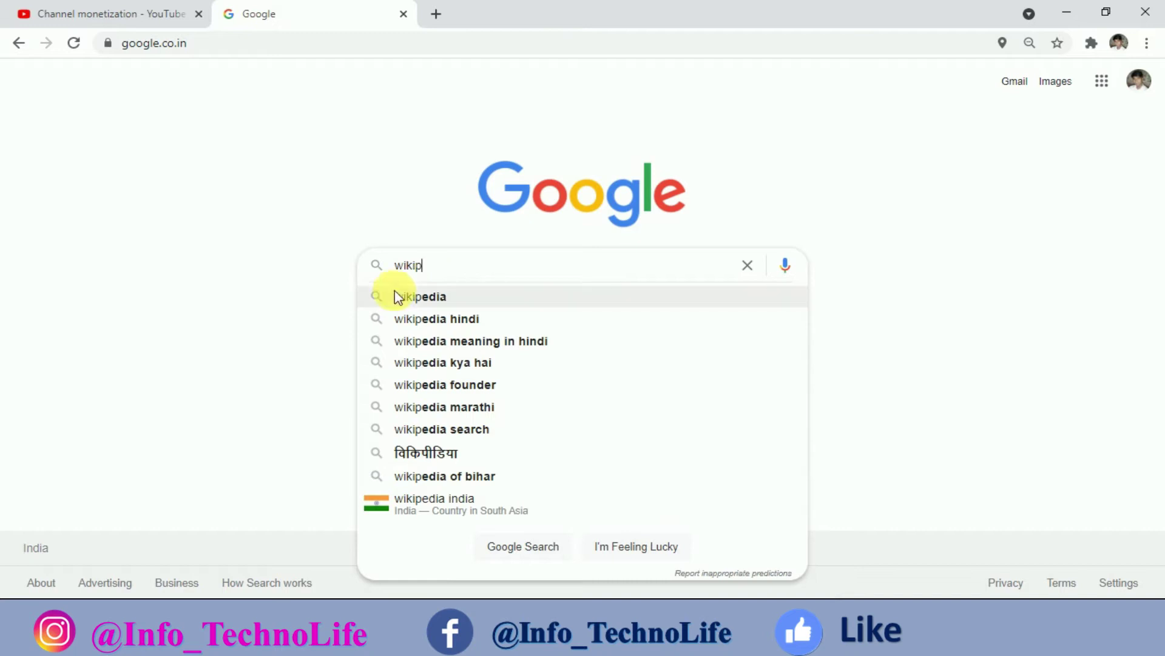
pyautogui.click(445, 300)
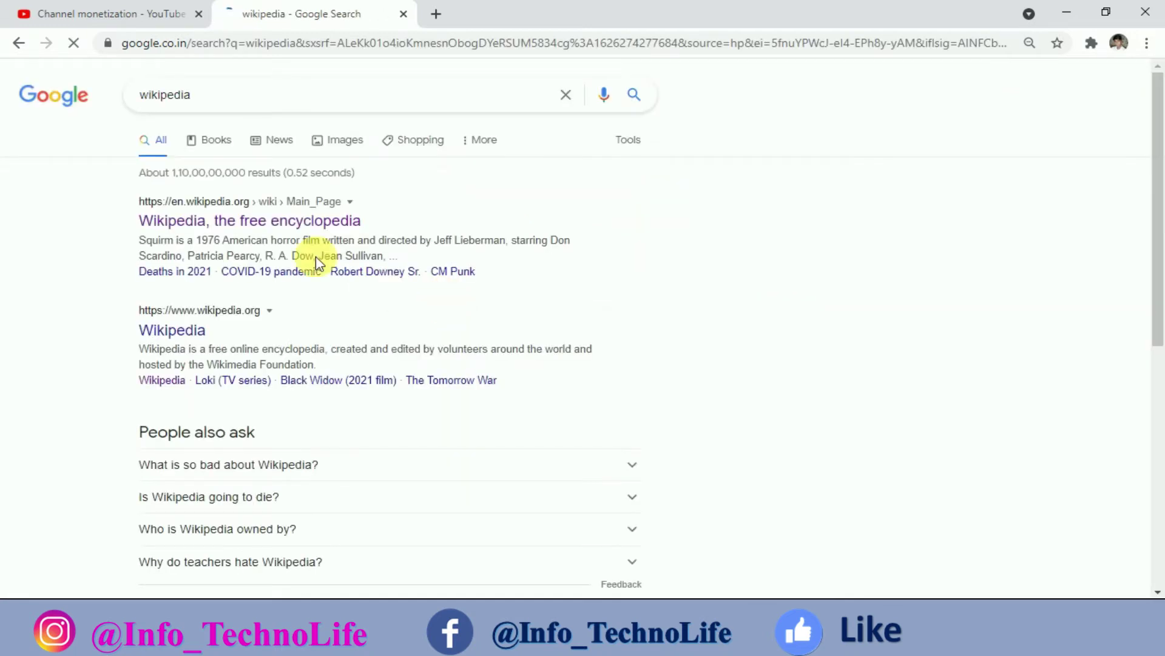
pyautogui.click(305, 221)
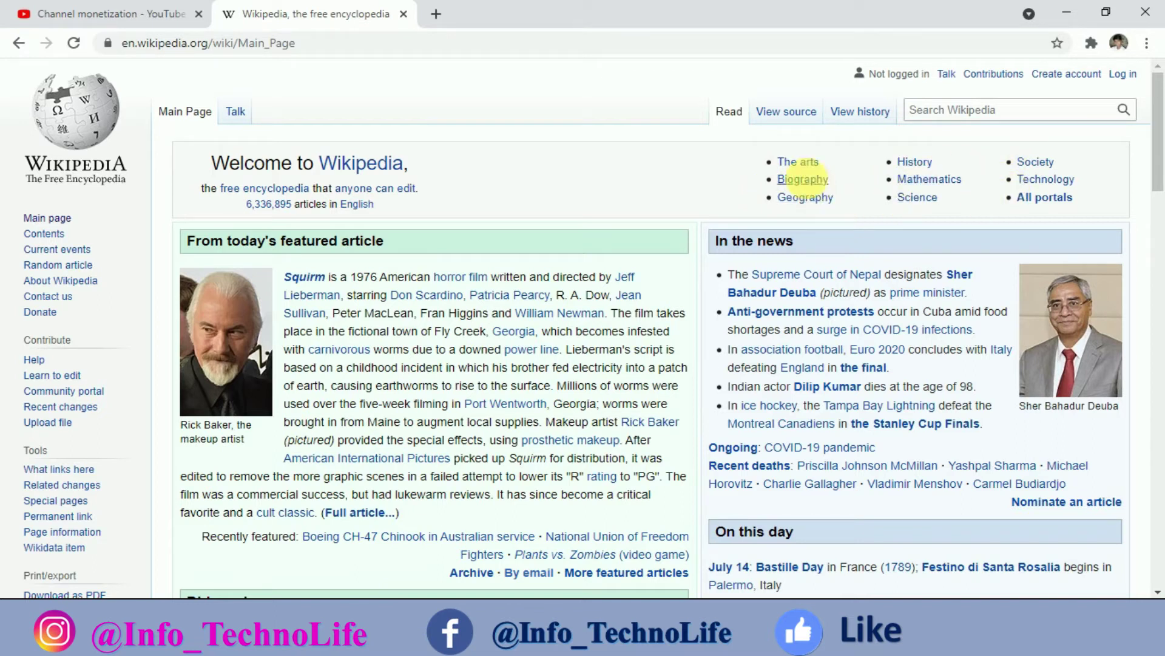
# Scroll the Wikipedia page, select the Help desk to Site news lines, and return to Document2
pyautogui.moveTo(1158, 146); pyautogui.dragTo(1161, 209)
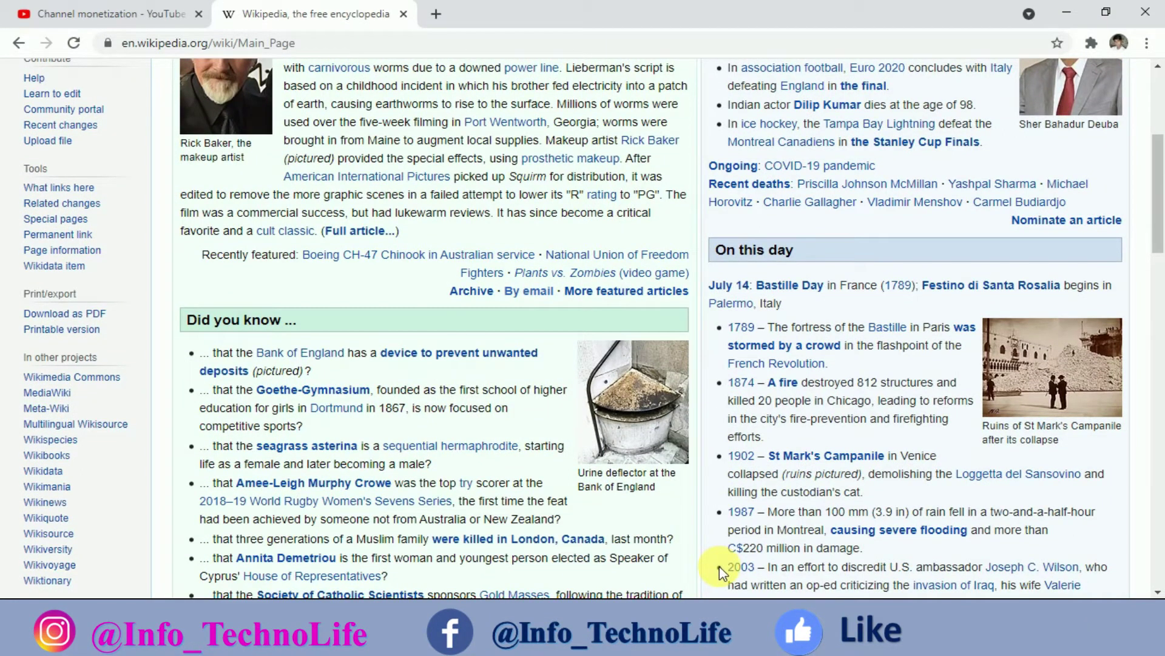
pyautogui.moveTo(1160, 206); pyautogui.dragTo(1157, 482)
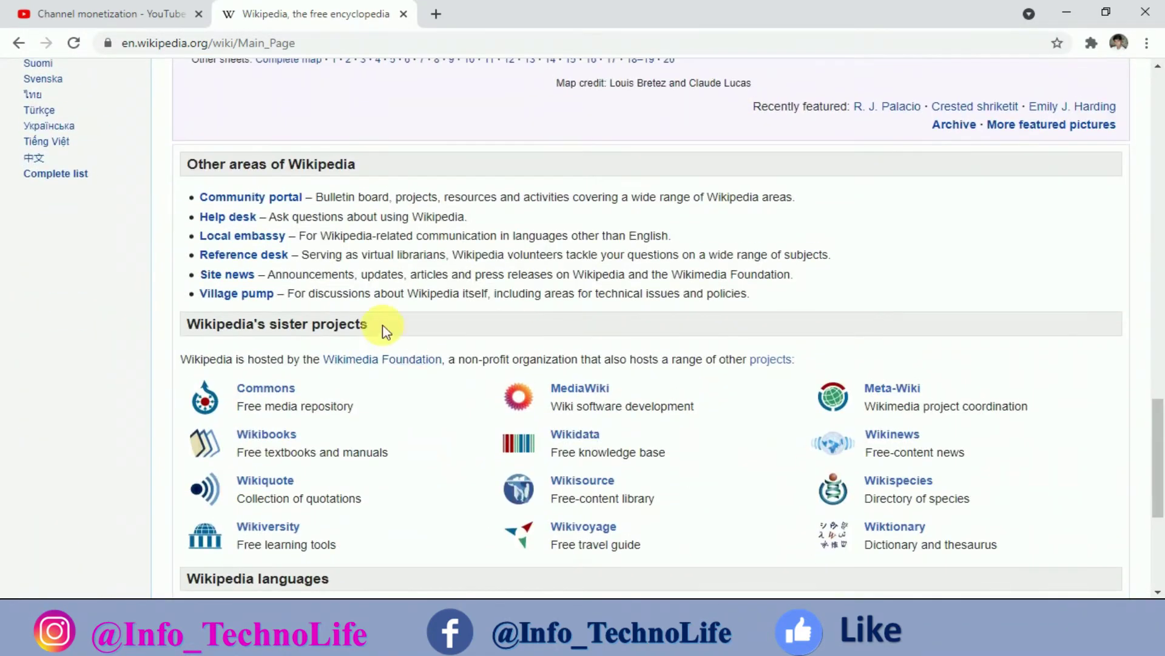
pyautogui.moveTo(190, 224); pyautogui.dragTo(195, 290)
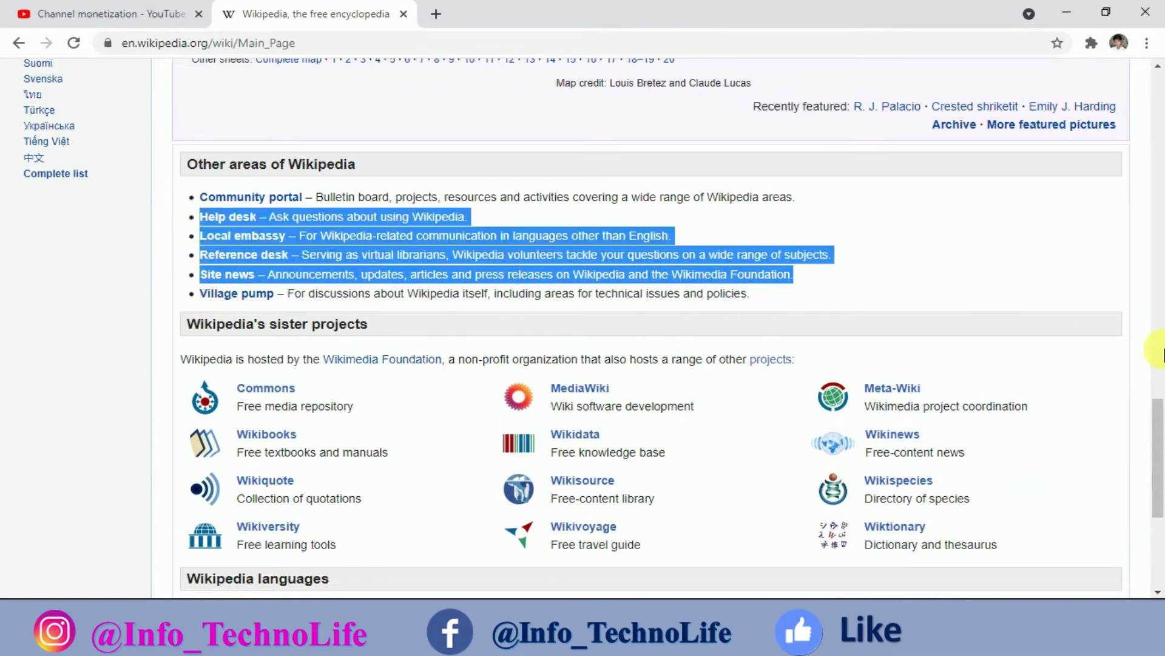
pyautogui.moveTo(1160, 413)
pyautogui.mouseDown()
pyautogui.moveTo(1162, 480)
pyautogui.moveTo(1163, 132)
pyautogui.mouseUp()
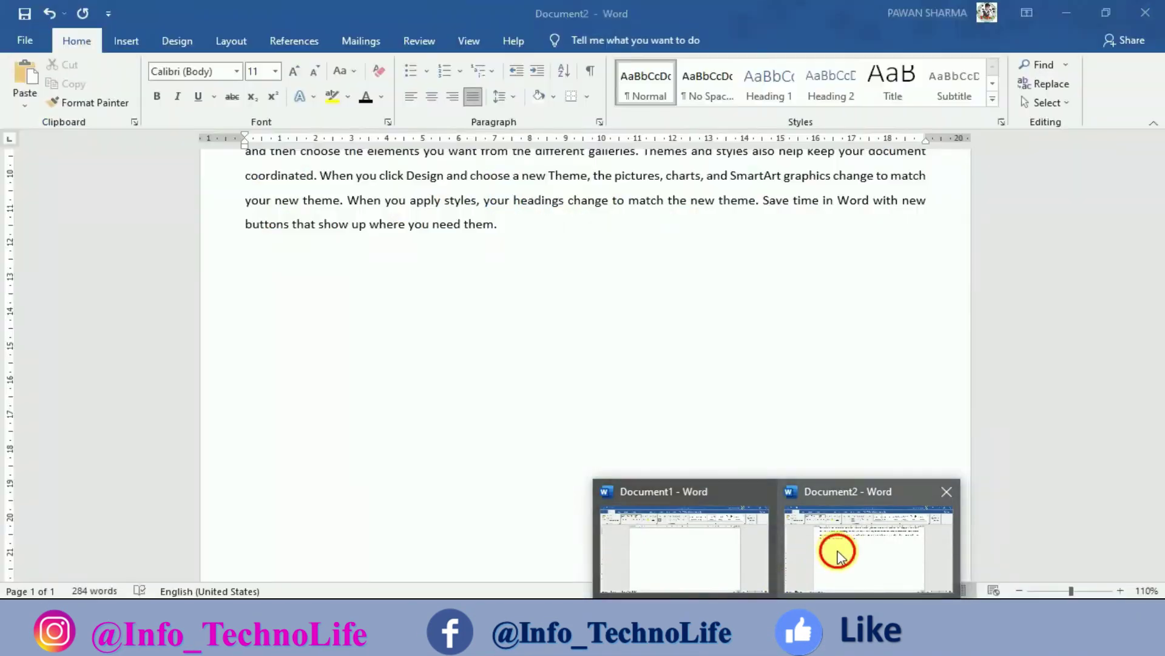
pyautogui.click(832, 547)
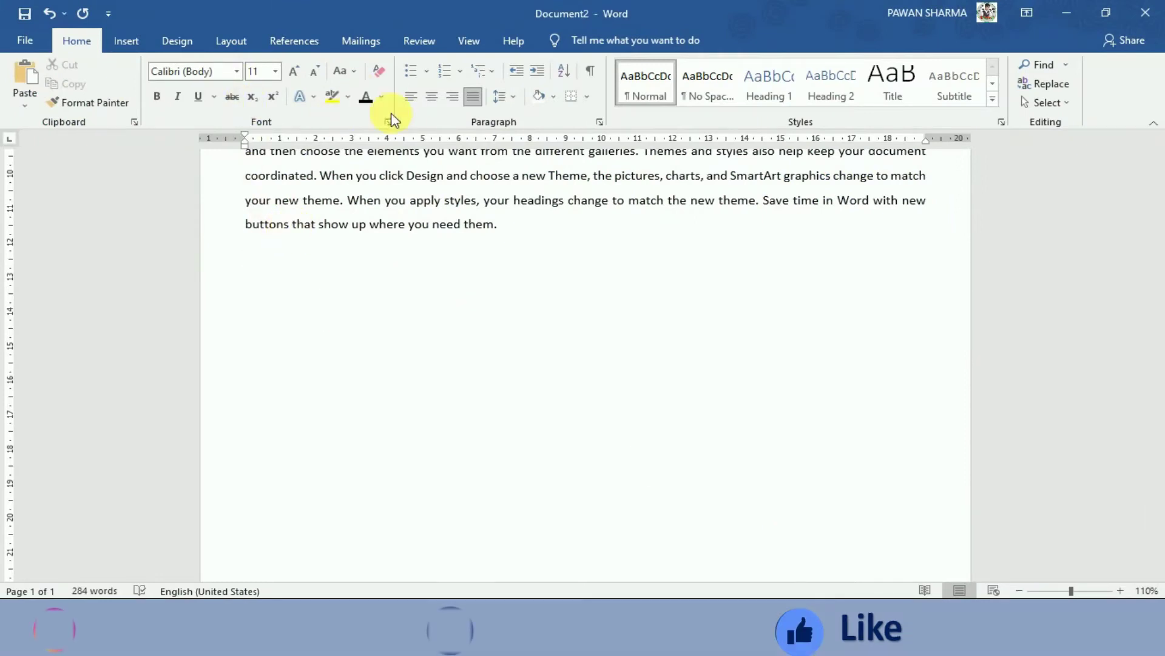
# Define a custom right-arrow (→, code 174) bullet and apply it to the new line
pyautogui.click(428, 77)
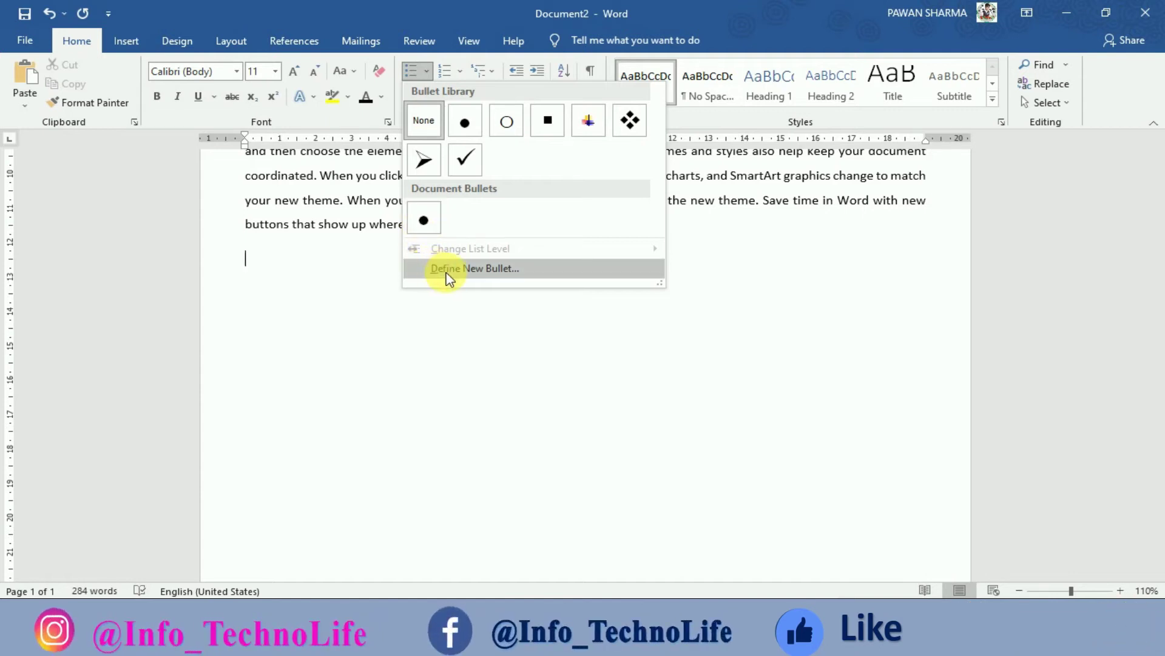
pyautogui.click(464, 269)
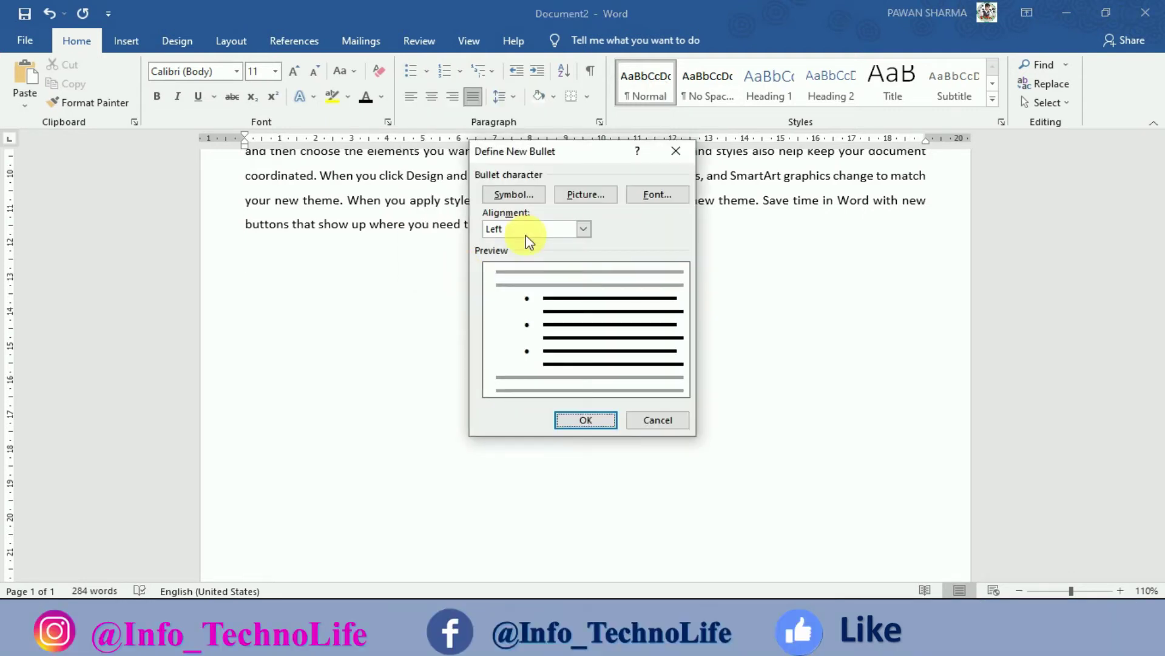
pyautogui.click(512, 196)
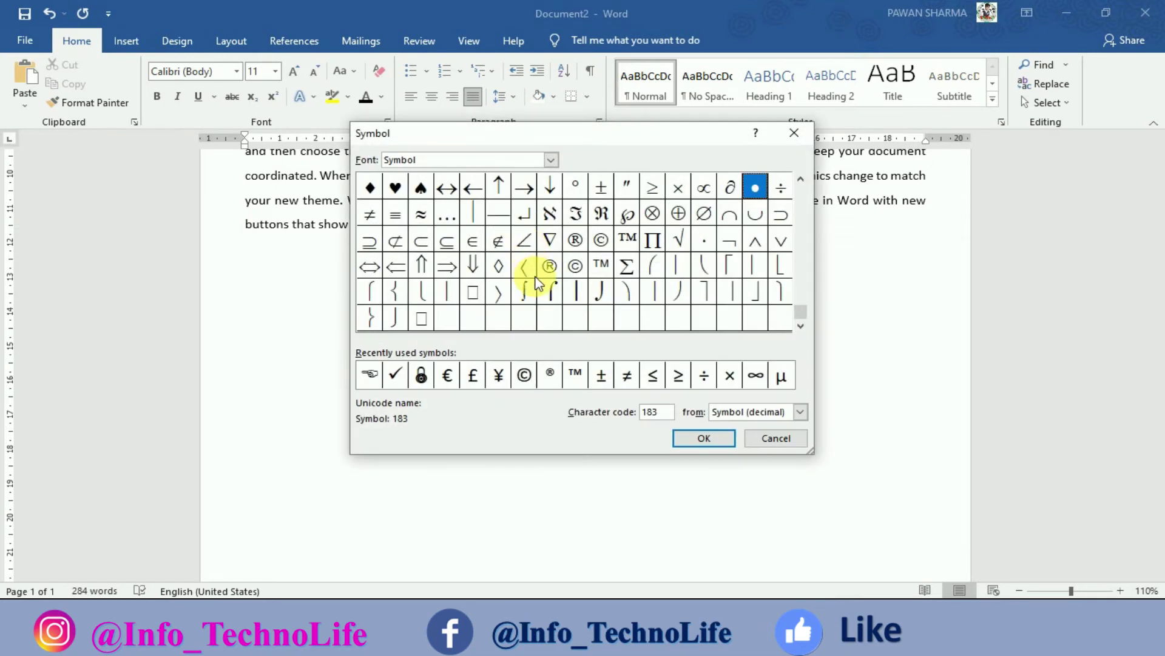
pyautogui.moveTo(801, 316); pyautogui.dragTo(805, 258)
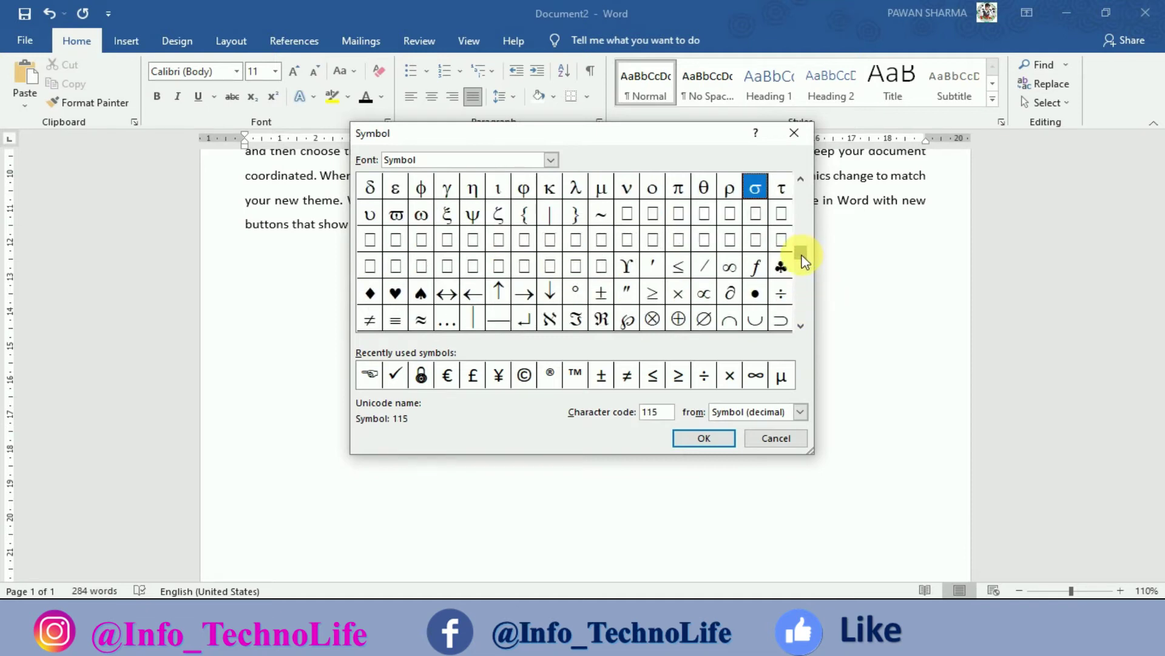
pyautogui.click(526, 296)
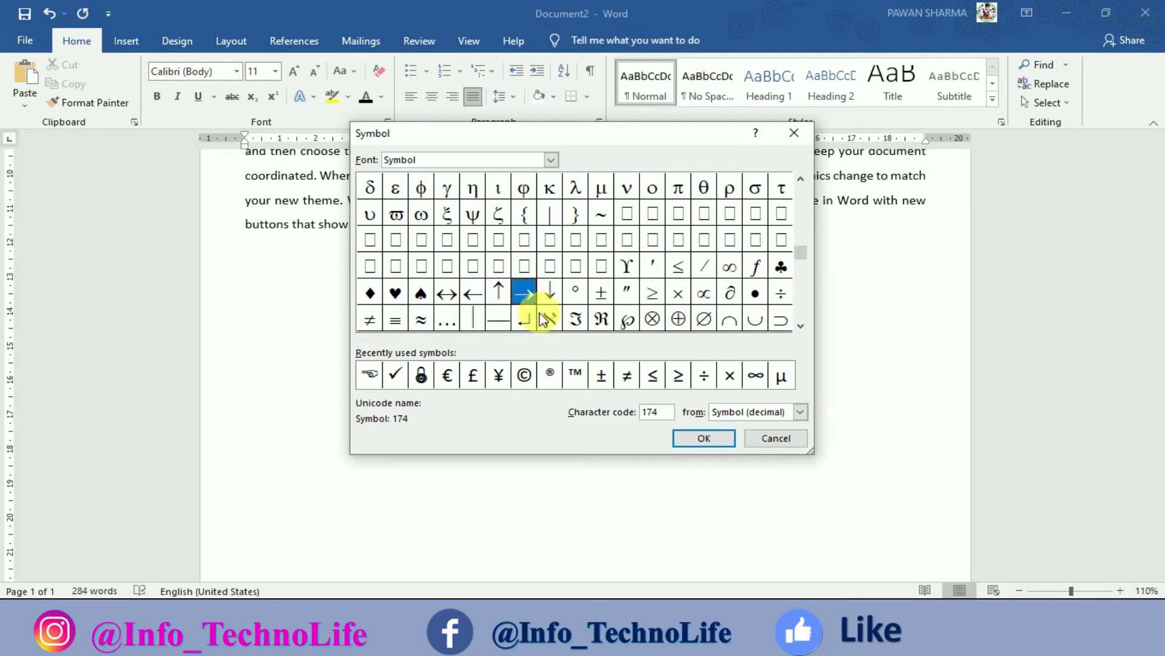
pyautogui.click(699, 441)
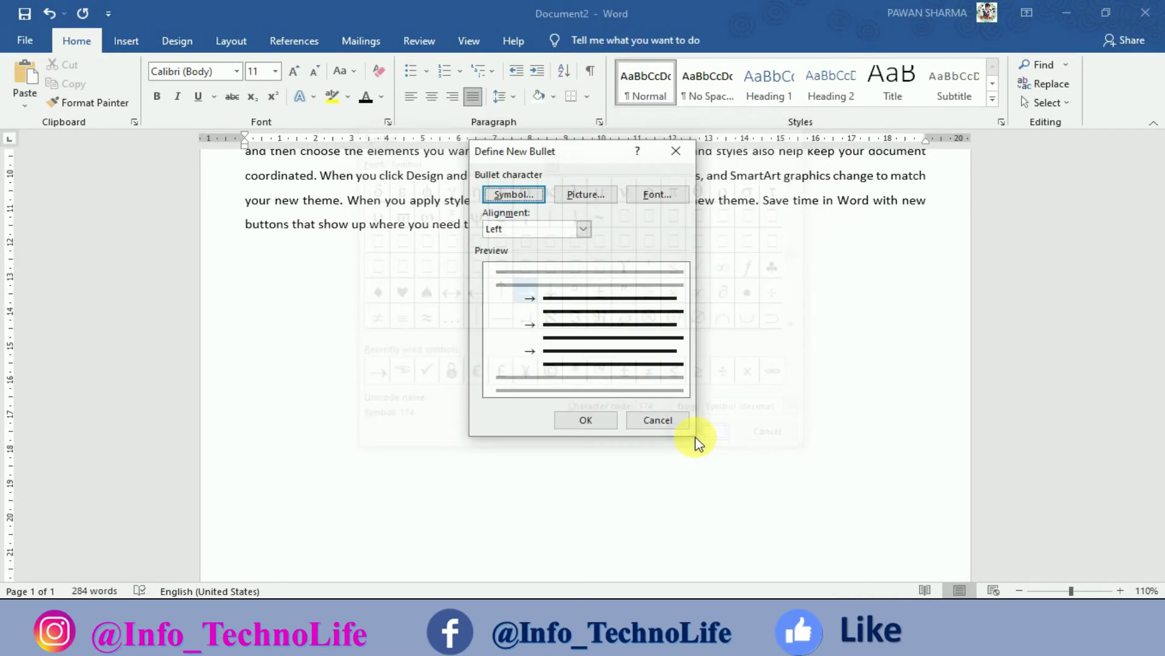
pyautogui.click(583, 420)
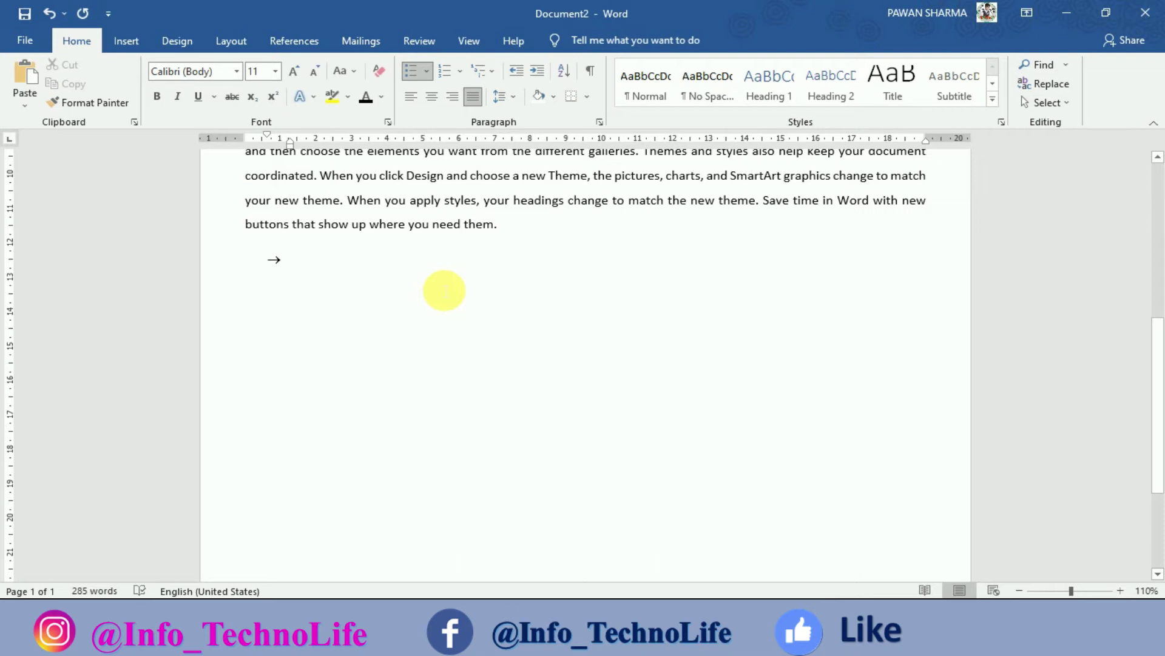
# Type the arrow-bulleted items Hi and Hello, then end the bulleted list
pyautogui.write('hi')
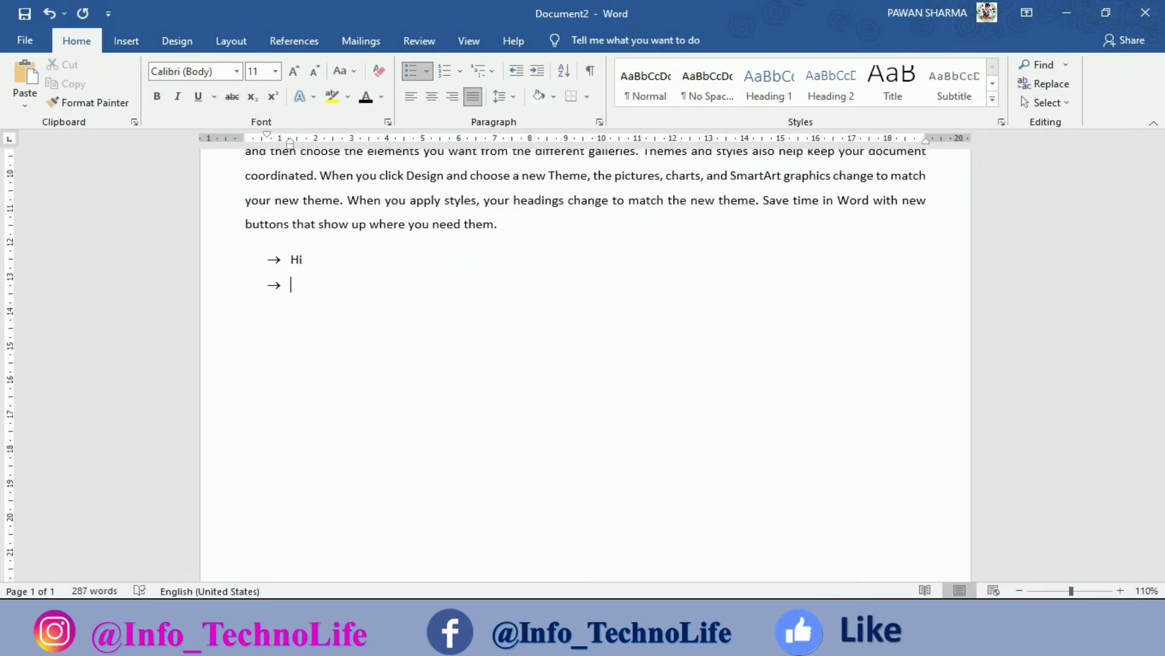
pyautogui.write('hello')
pyautogui.press('Return')
pyautogui.press('BackSpace')
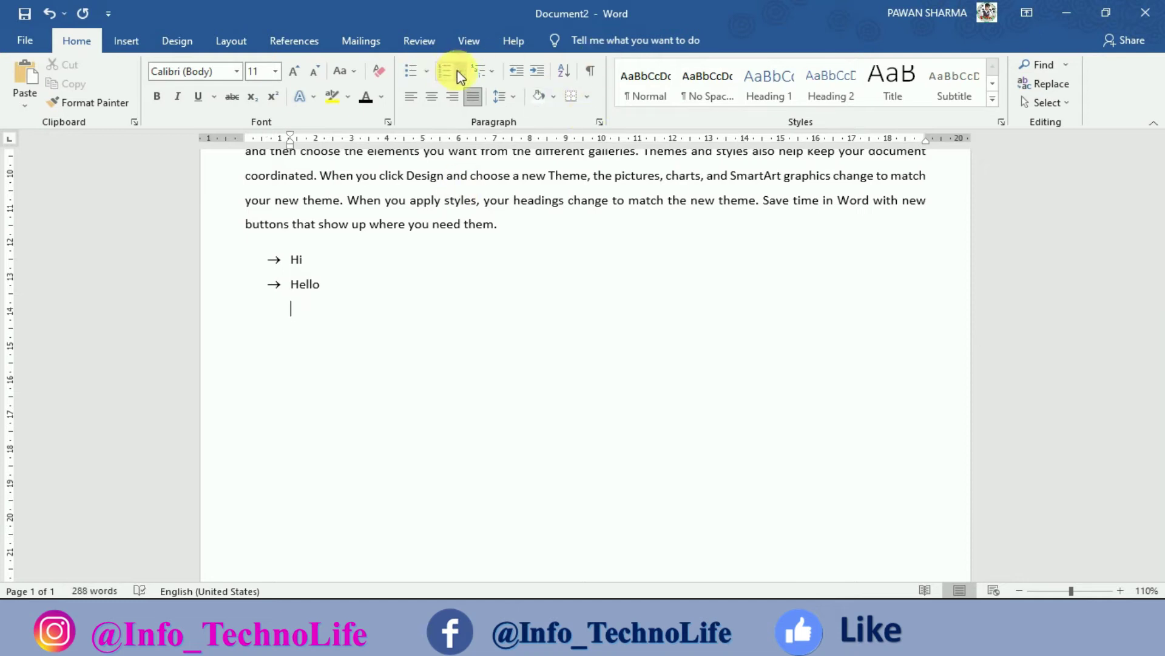
# Start an a) b) c) lettered sub-list with items Welcome, Ddd, Ee and Ff
pyautogui.click(461, 76)
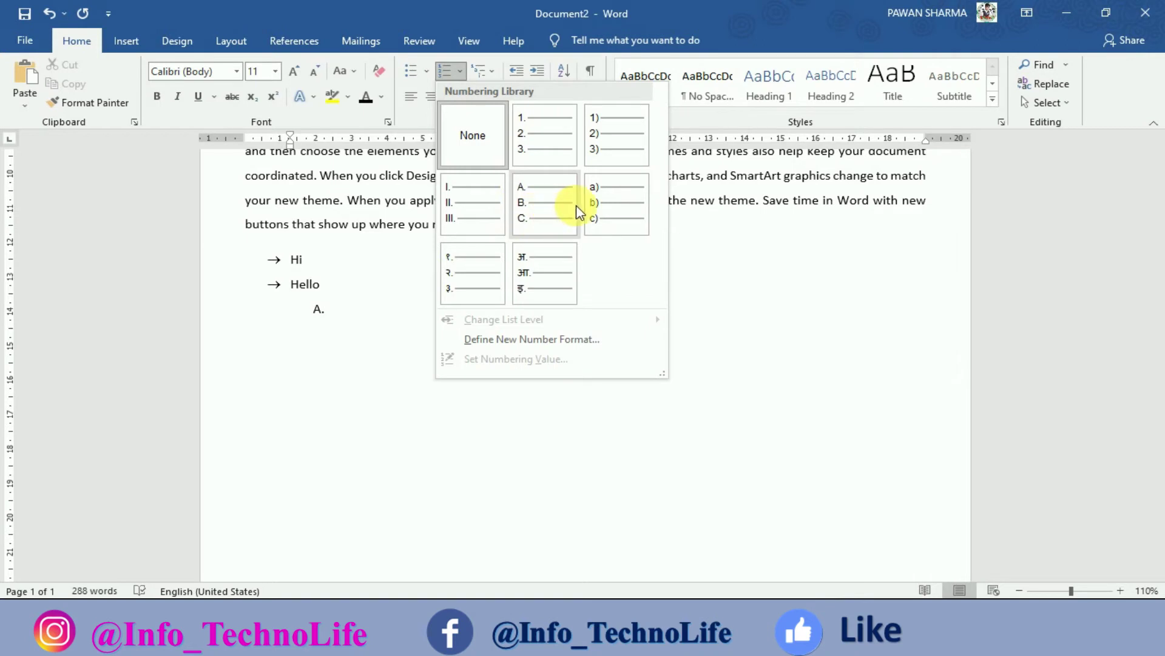
pyautogui.click(609, 204)
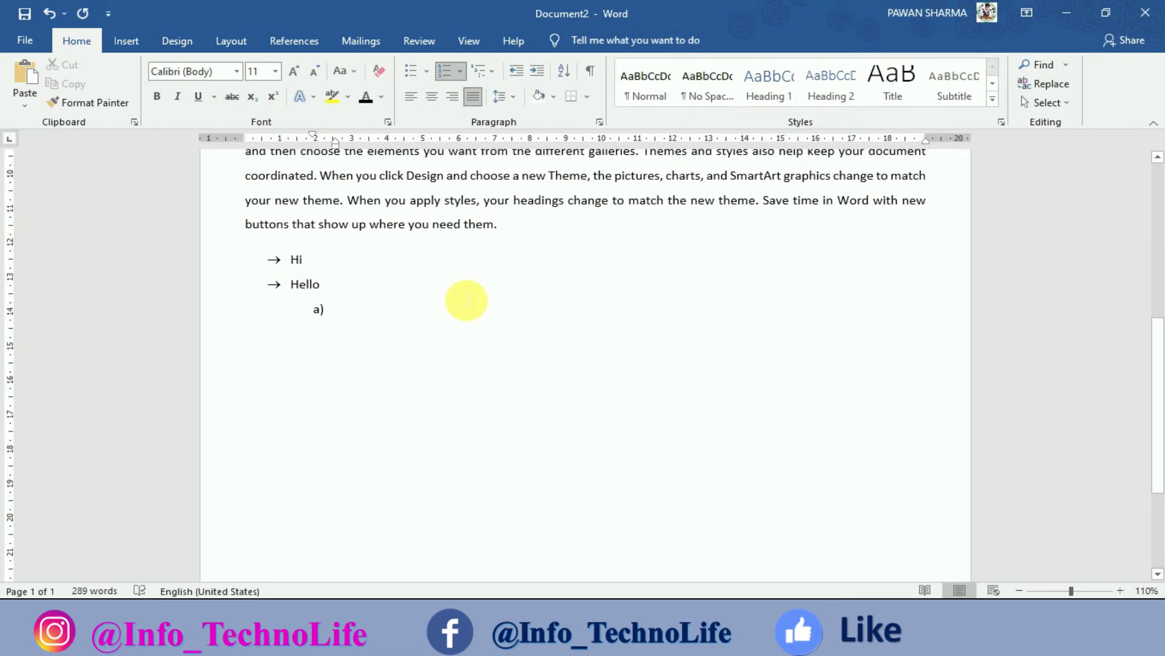
pyautogui.write('welcome')
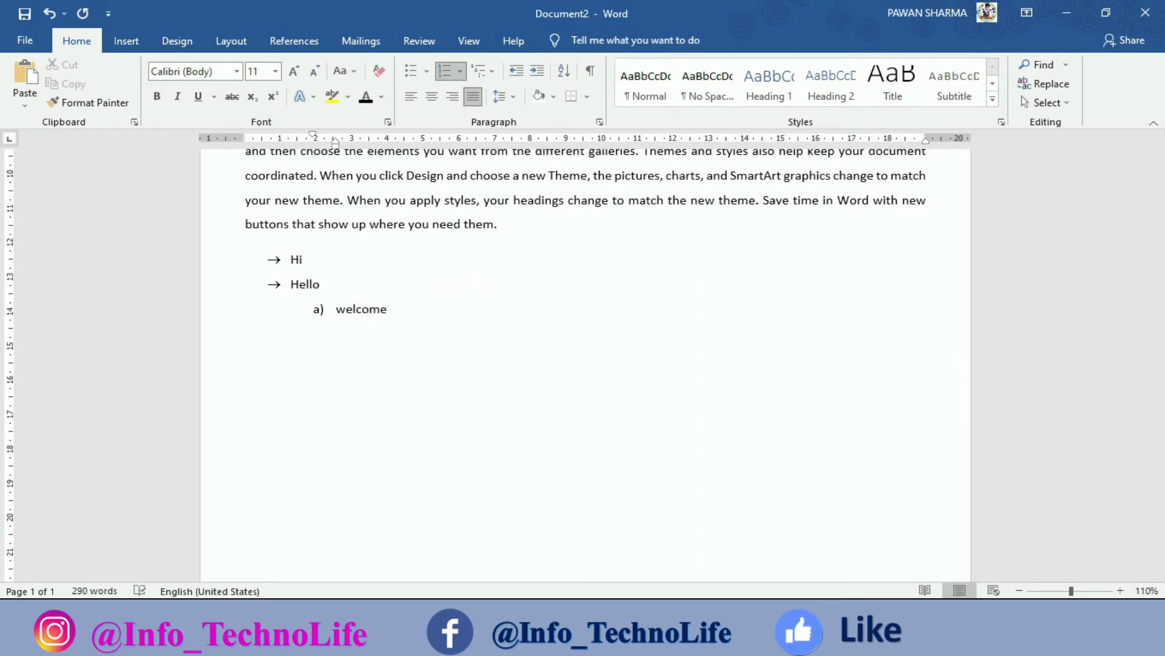
pyautogui.press('Return')
pyautogui.write('dd')
pyautogui.press('Return')
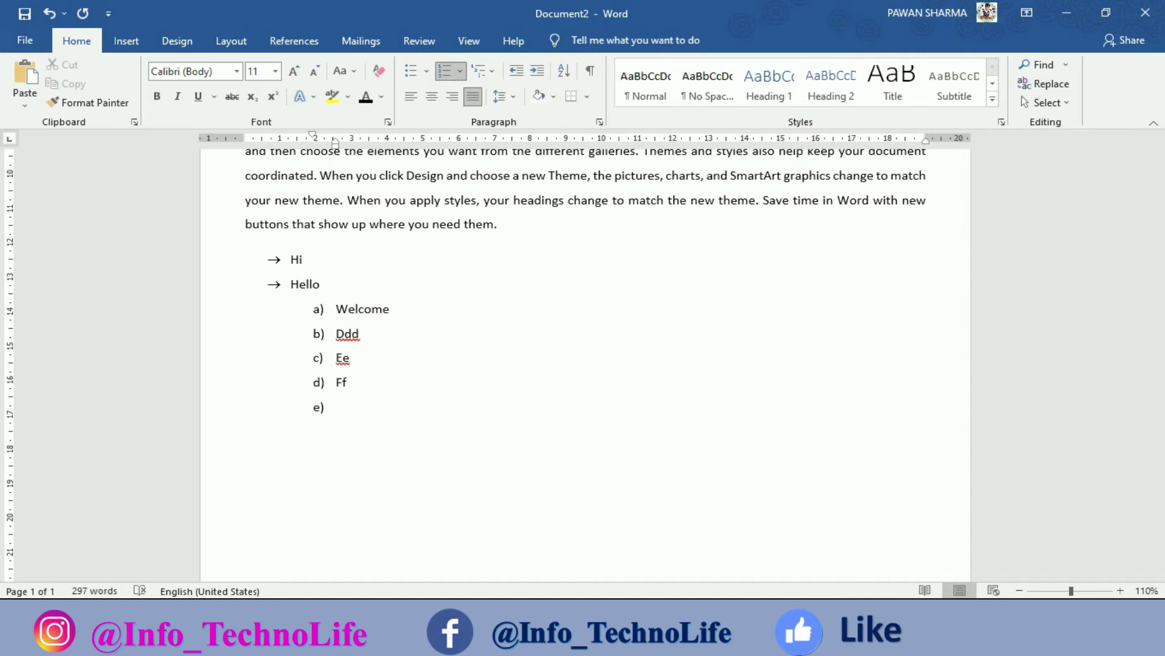
# Select all the sample paragraphs and both lists, and delete them to leave a 0-word page
pyautogui.scroll(2, 582, 364)
pyautogui.scroll(1, 583, 364)
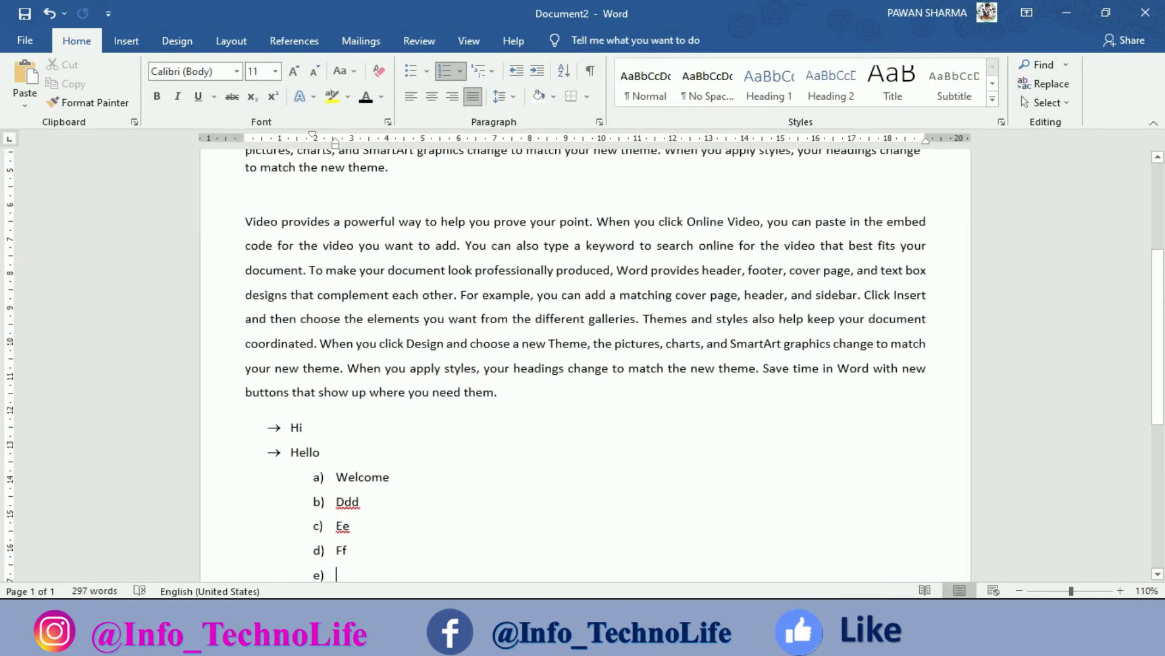
pyautogui.scroll(3, 468, 293)
pyautogui.scroll(-3, 468, 294)
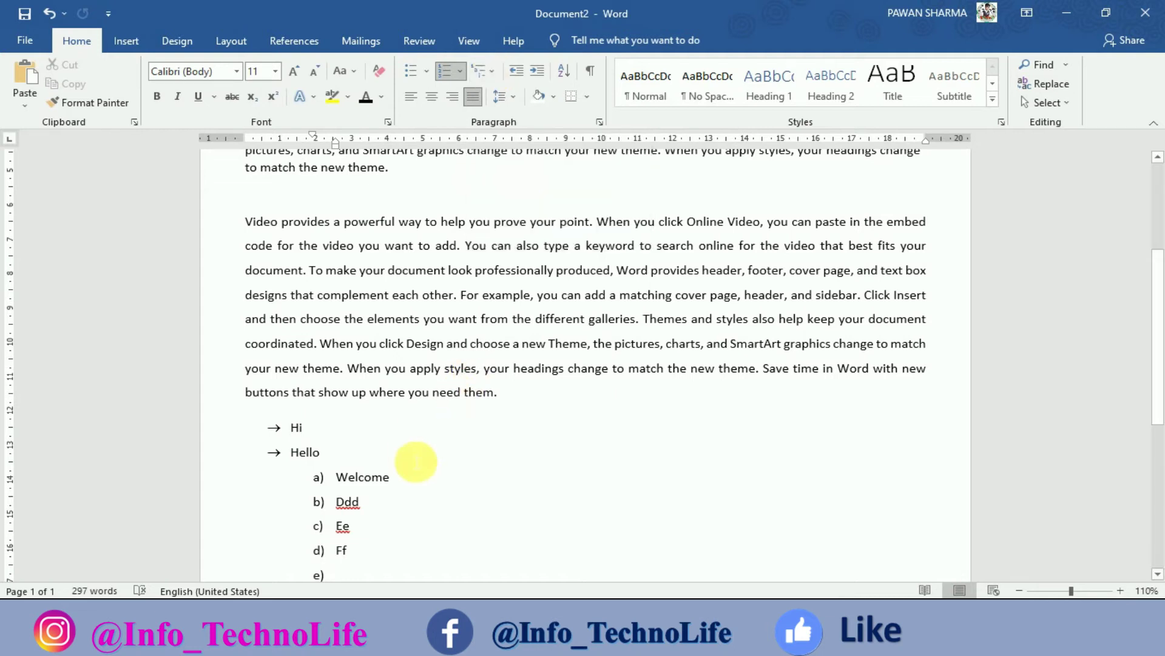
pyautogui.click(416, 455)
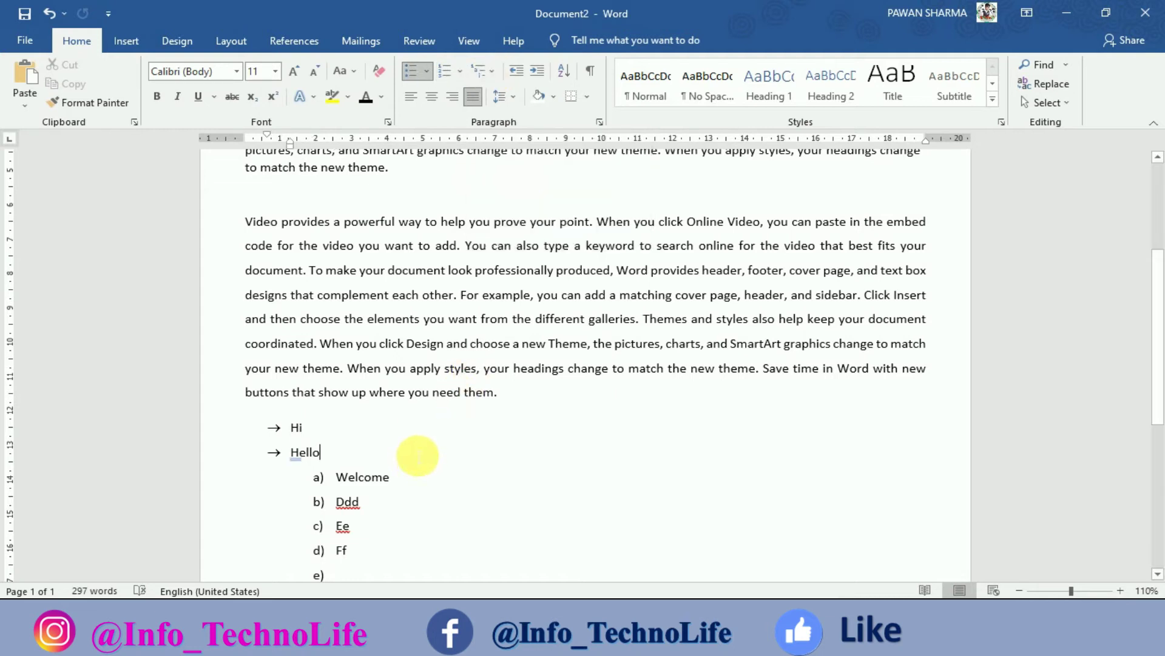
pyautogui.scroll(-3, 422, 462)
pyautogui.scroll(2, 421, 462)
pyautogui.scroll(-4, 425, 461)
pyautogui.hotkey('ctrl', 'a')
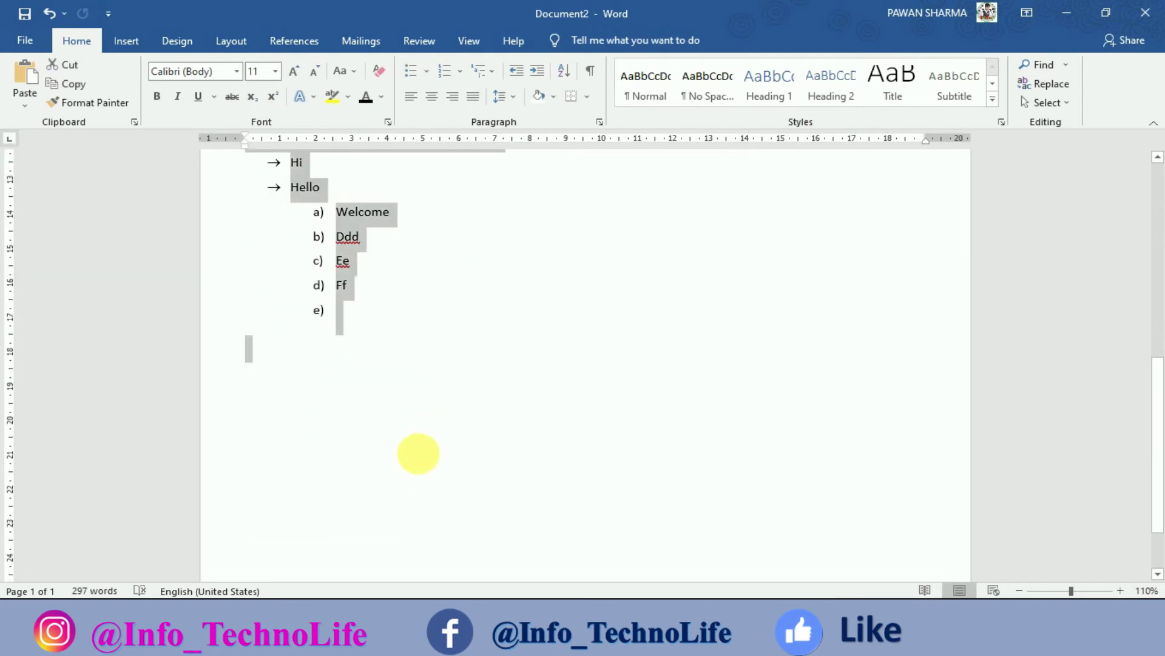
pyautogui.press('Delete')
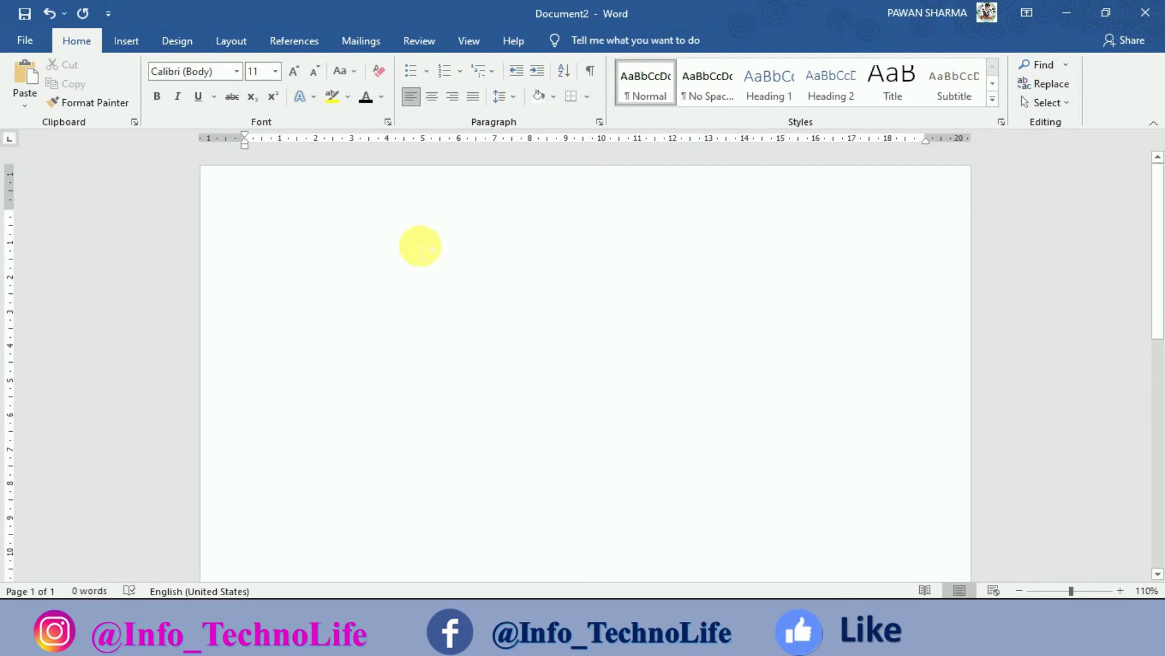
# Apply the Chapter 1 Heading 1 multilevel style, titled 'Fundamental of Computer', with a plain line below
pyautogui.click(492, 71)
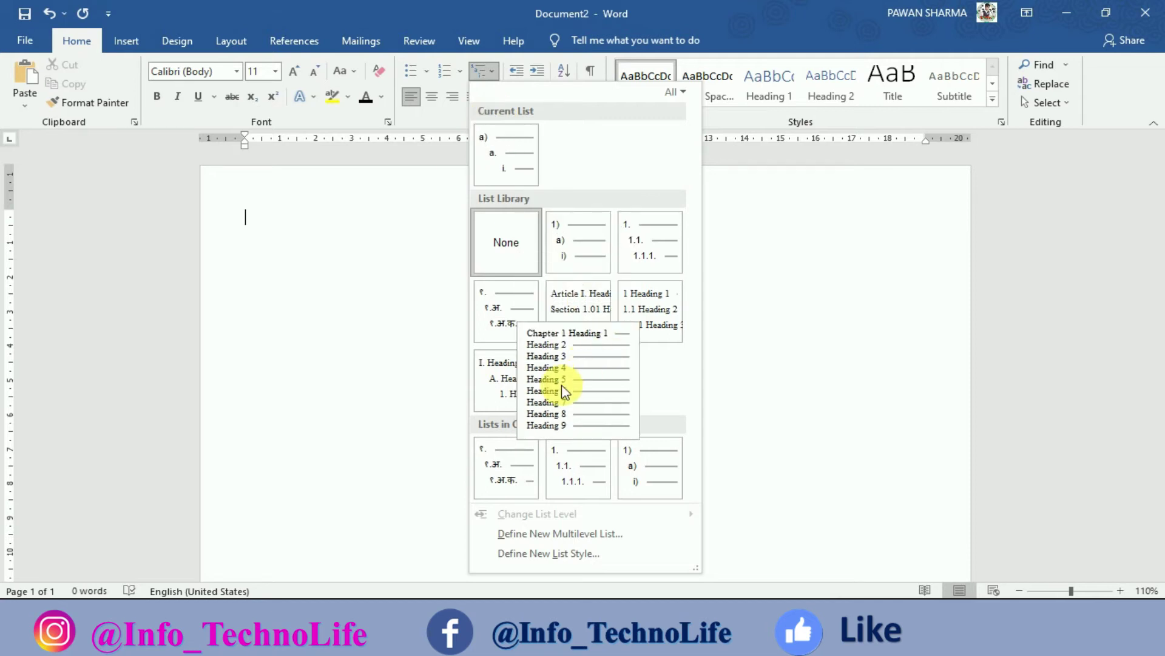
pyautogui.moveTo(650, 310)
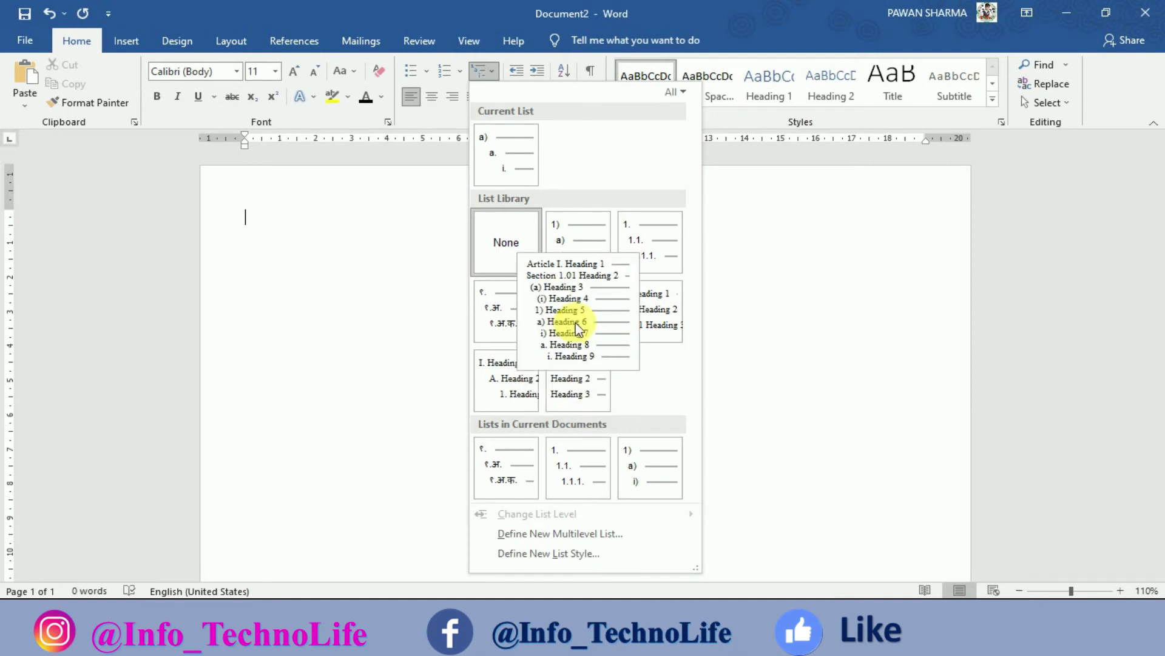
pyautogui.moveTo(577, 383)
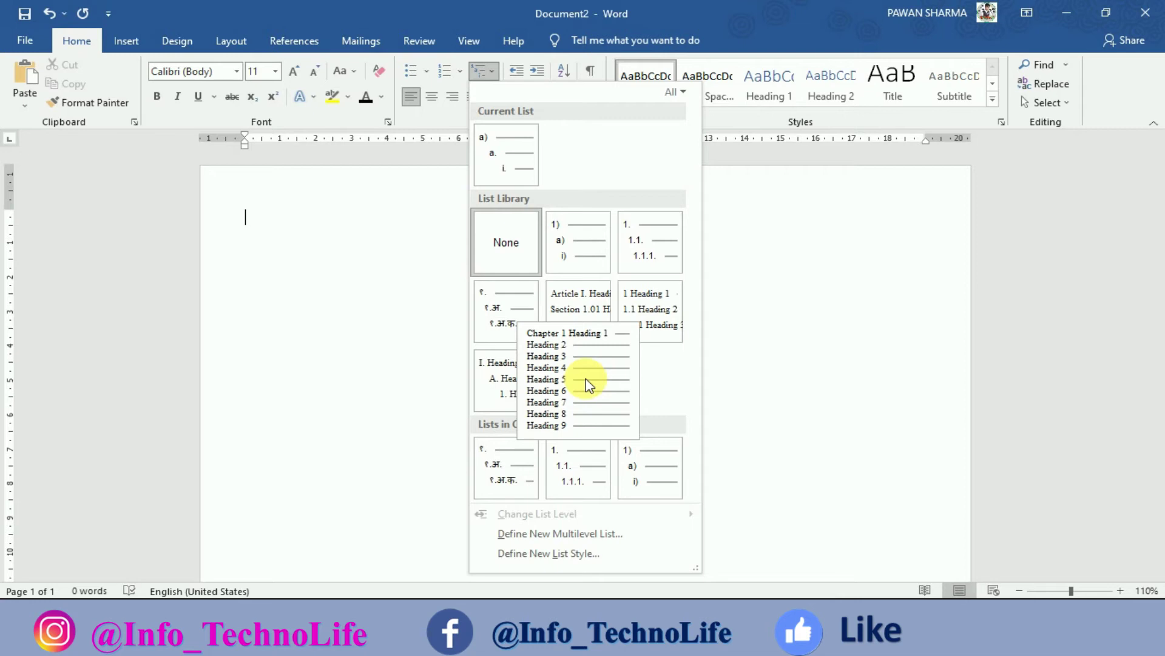
pyautogui.click(587, 384)
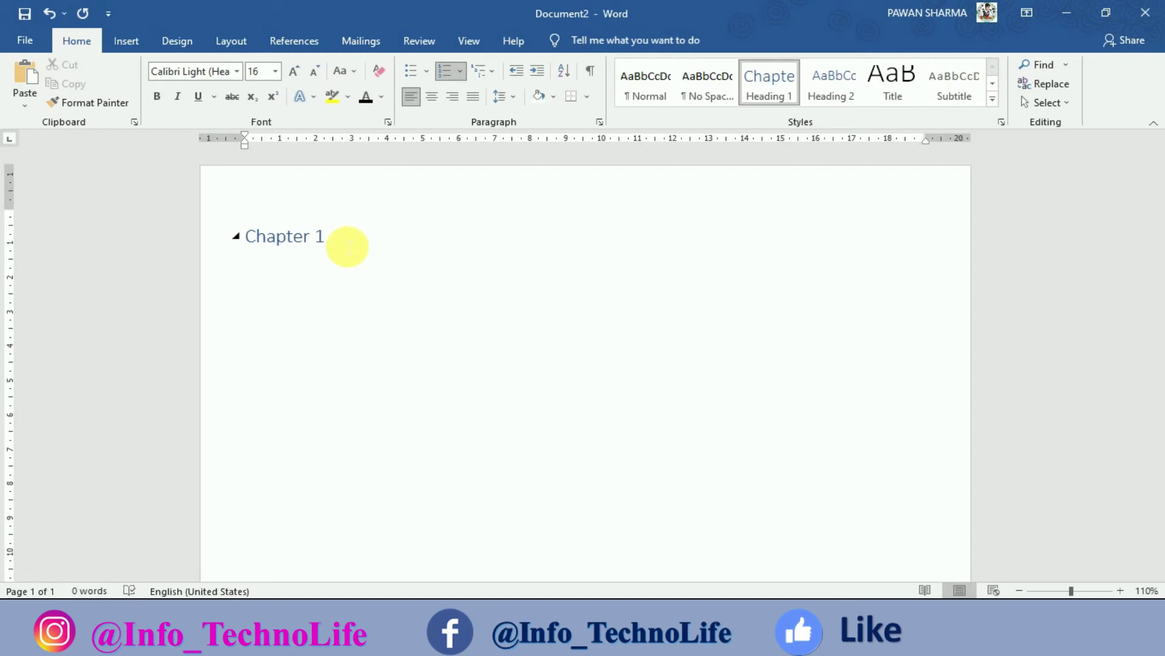
pyautogui.write('fu')
pyautogui.press('BackSpace')
pyautogui.press('BackSpace')
pyautogui.write('Fundamental ')
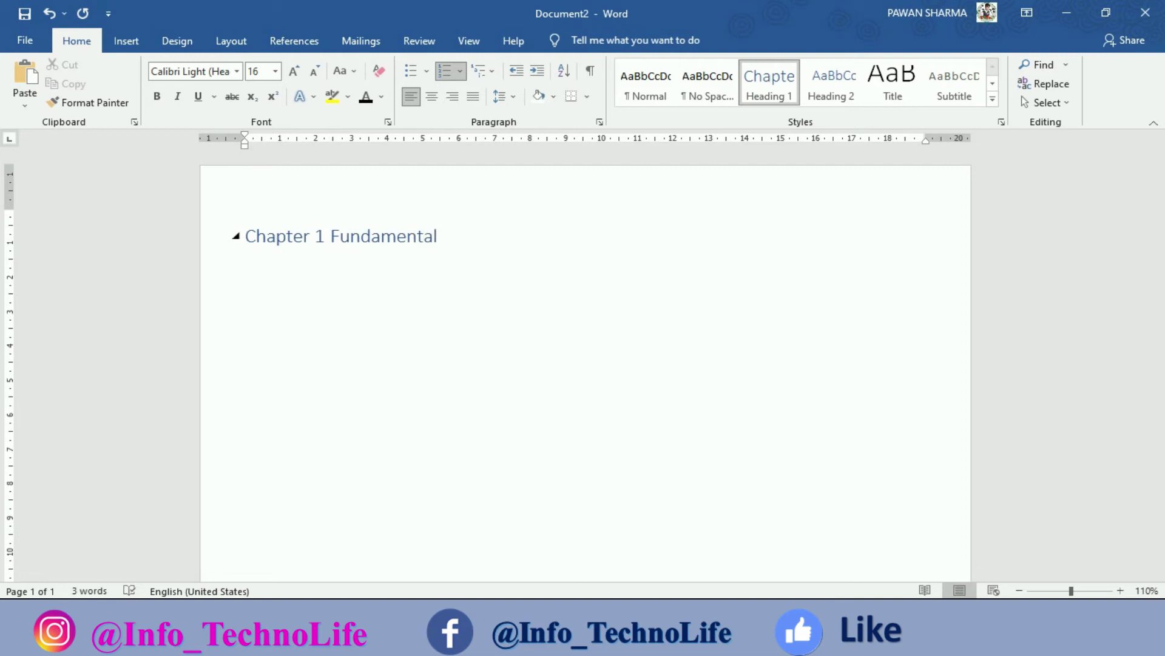
pyautogui.write('of Computer')
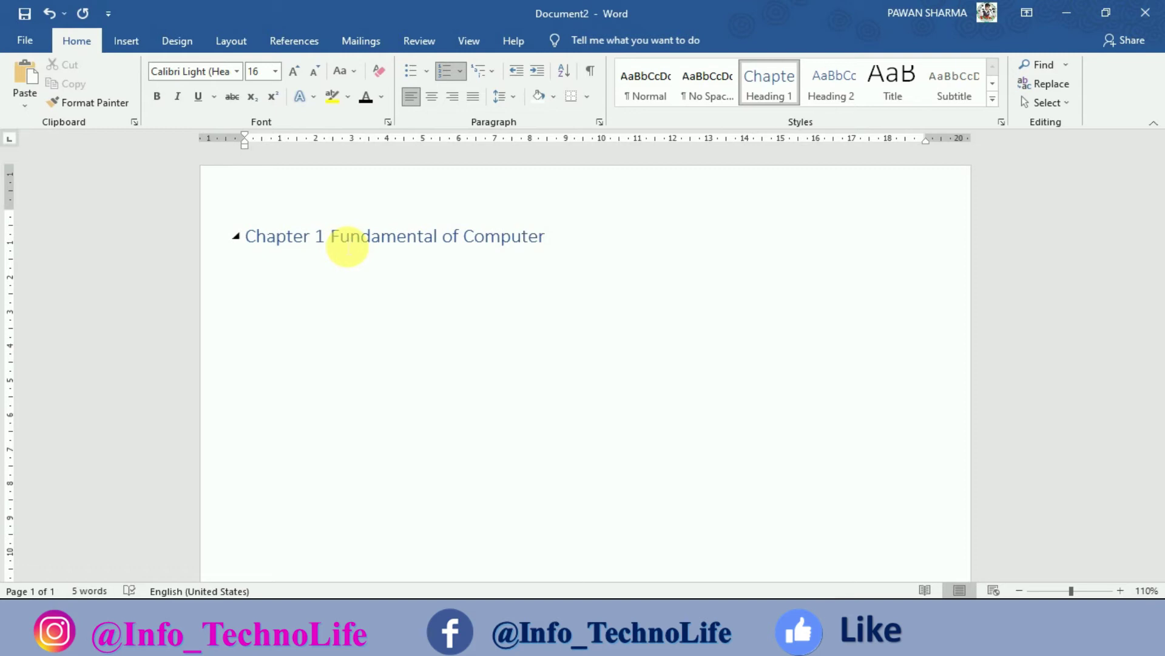
pyautogui.press('Return')
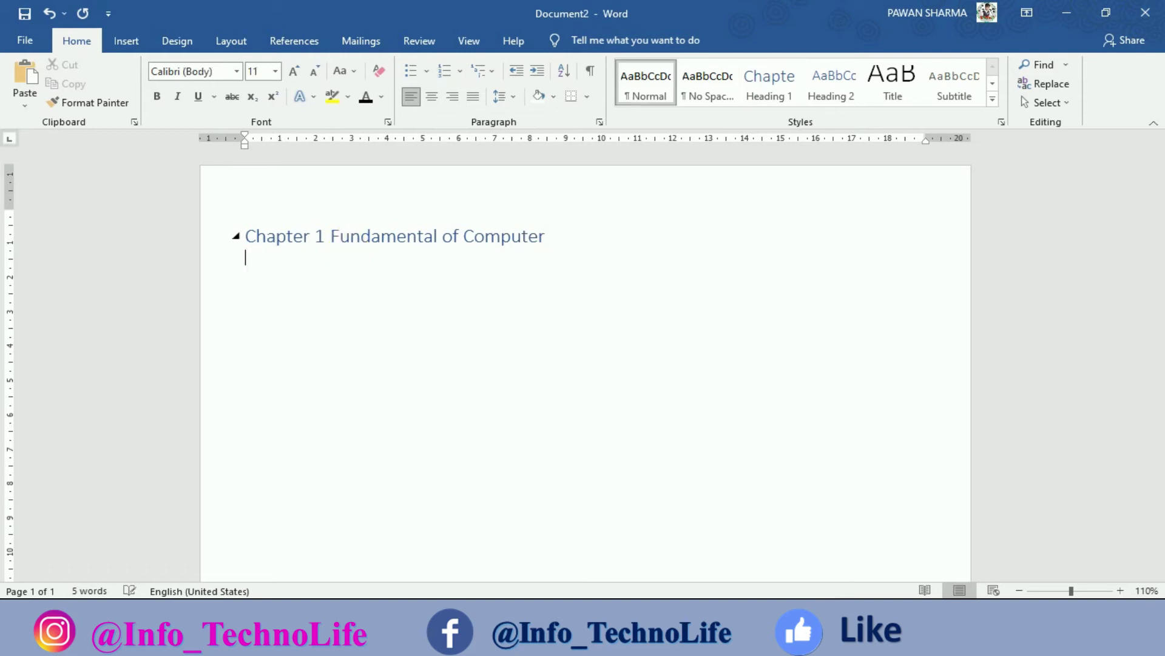
# Type the 'Introduction:' label and the =rand(1,5) formula beneath it to generate sample text
pyautogui.write('Intro')
pyautogui.write('duc')
pyautogui.write('tion')
pyautogui.write(':')
pyautogui.write('and(')
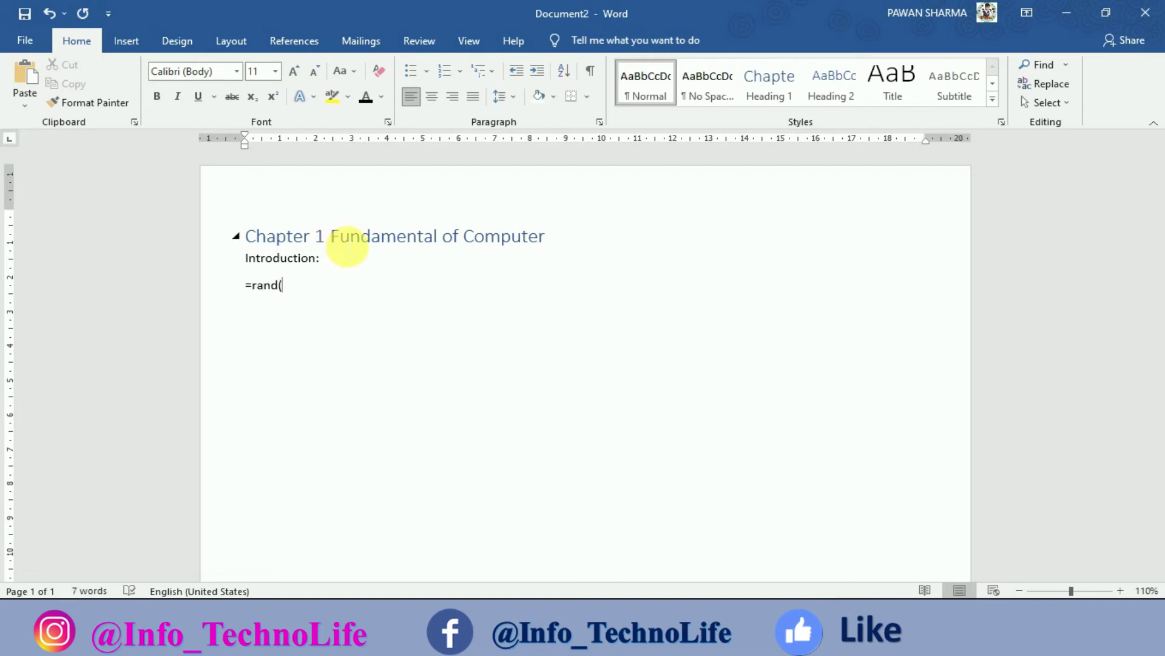
pyautogui.write('3')
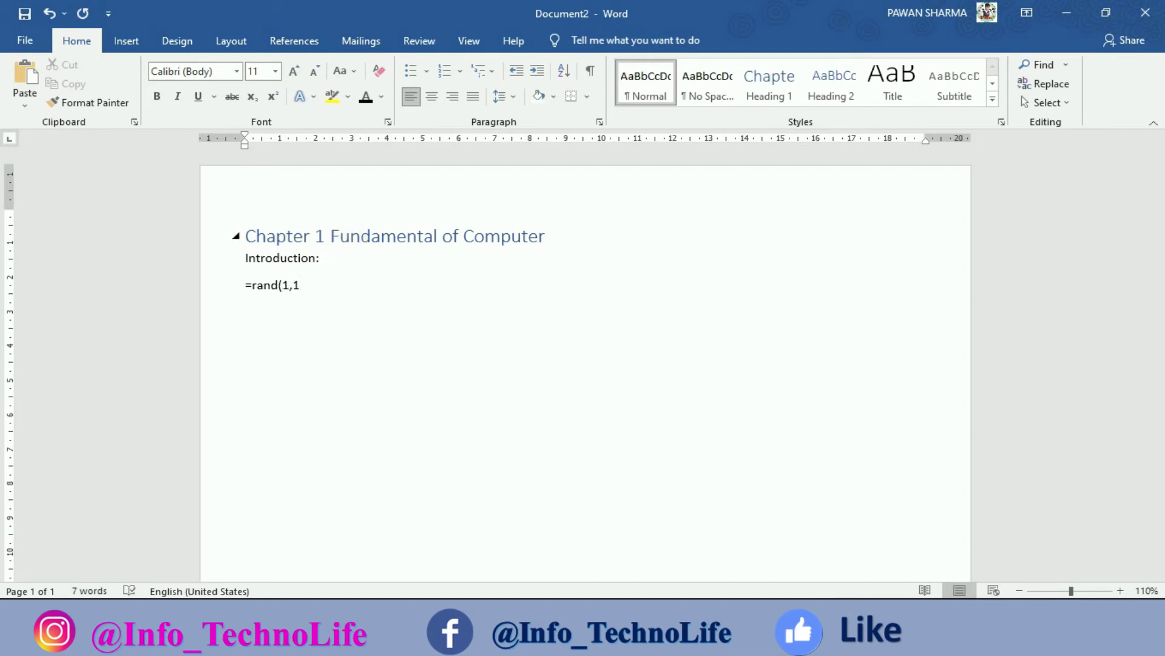
pyautogui.write('5)')
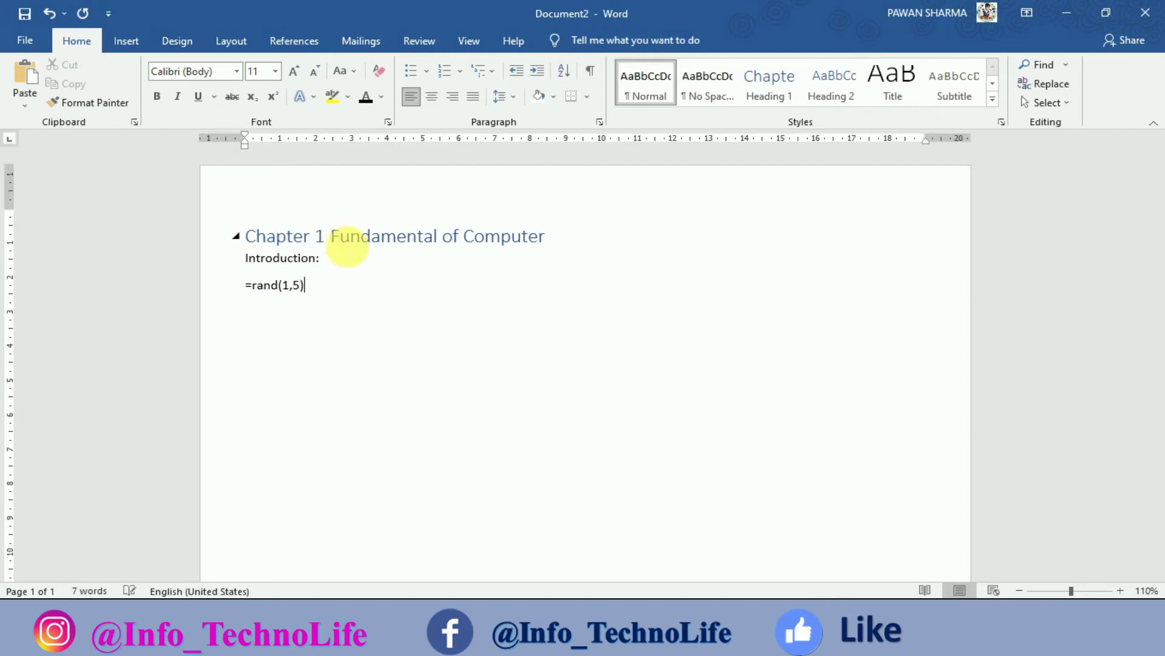
pyautogui.press('Return')
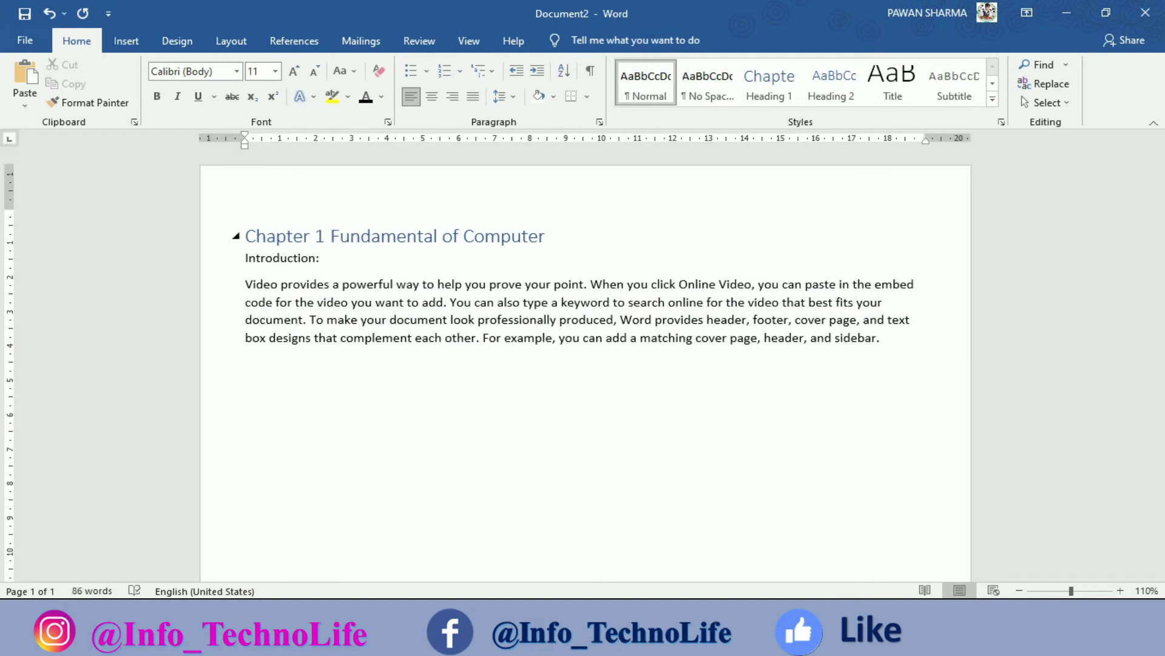
# Make the Introduction: label bold, 14 pt and red
pyautogui.moveTo(246, 258); pyautogui.dragTo(328, 259)
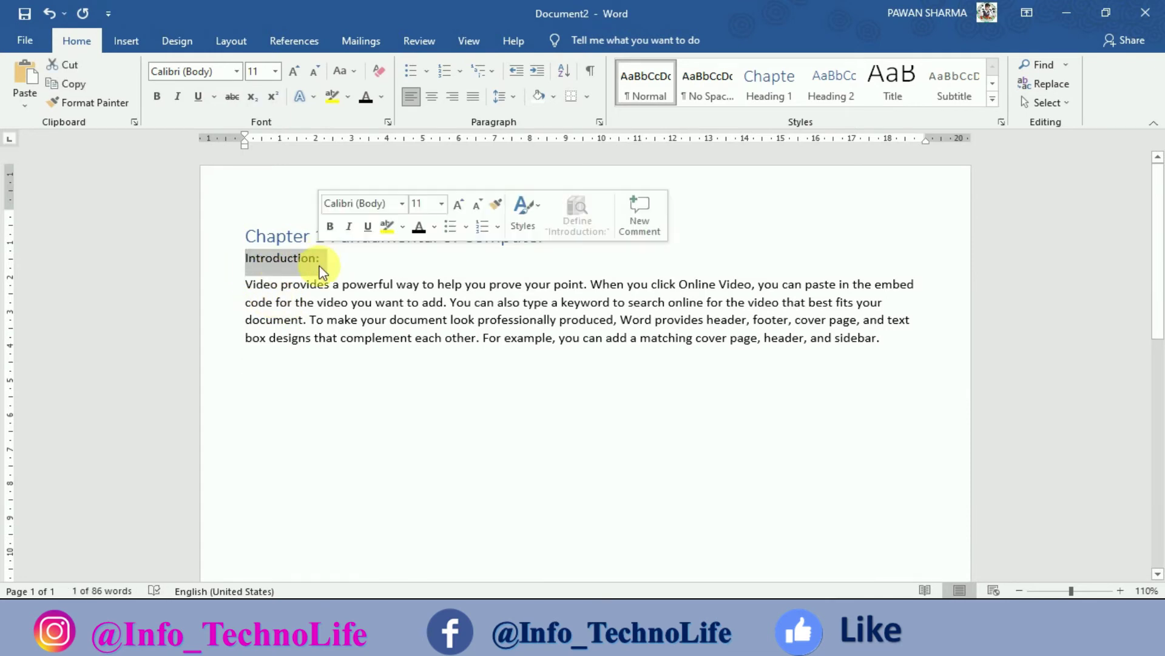
pyautogui.click(330, 226)
pyautogui.click(462, 206)
pyautogui.click(462, 207)
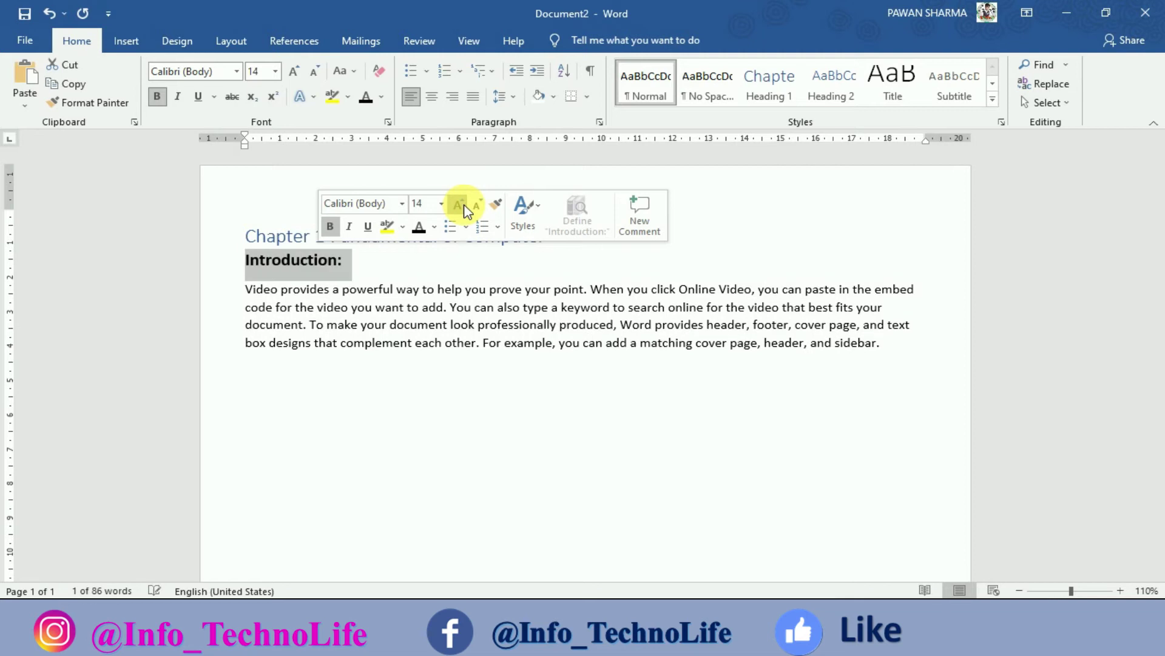
pyautogui.click(436, 228)
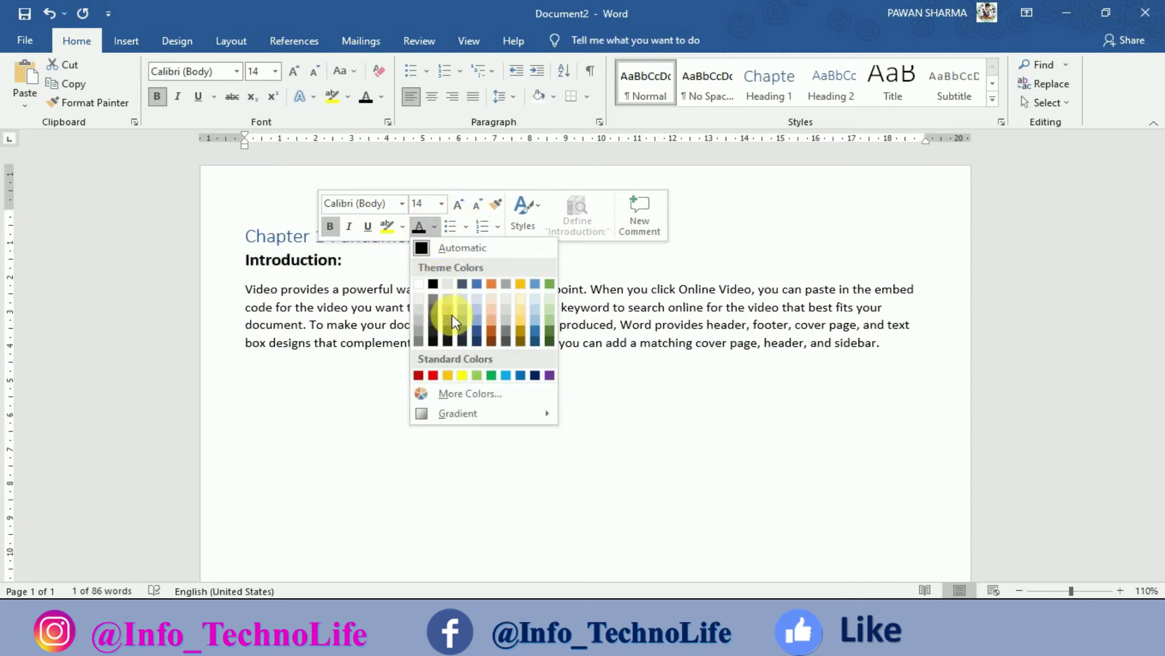
pyautogui.click(429, 376)
# Justify the body paragraph, colour it dark blue, and start a new empty line below
pyautogui.moveTo(248, 290); pyautogui.dragTo(883, 344)
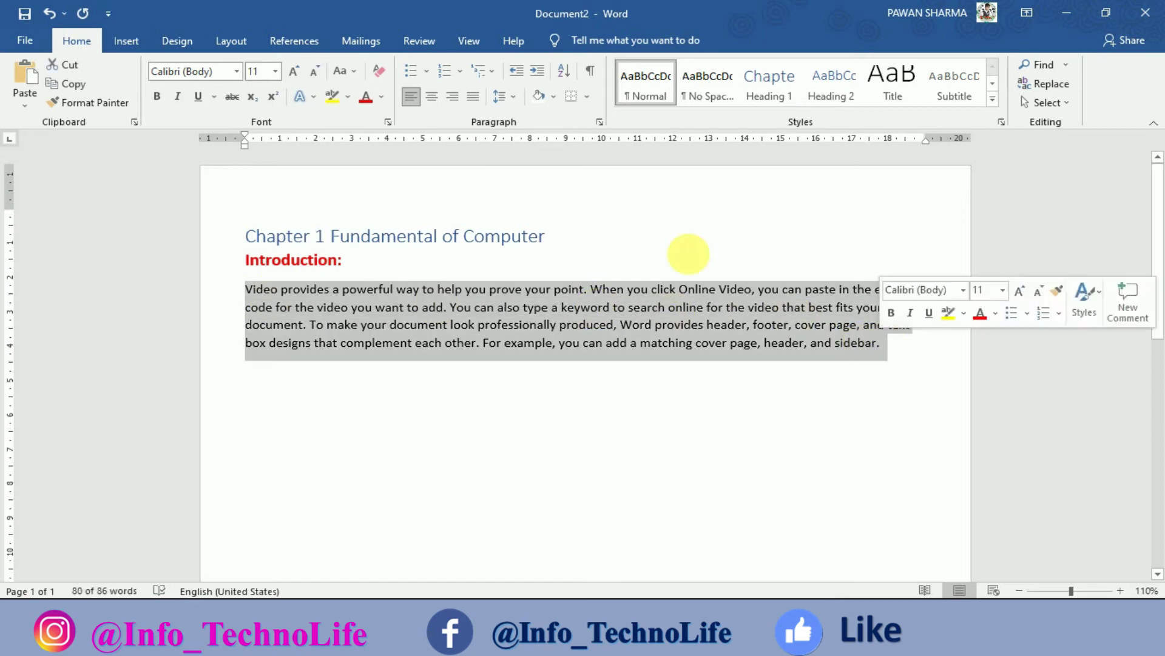
pyautogui.click(473, 96)
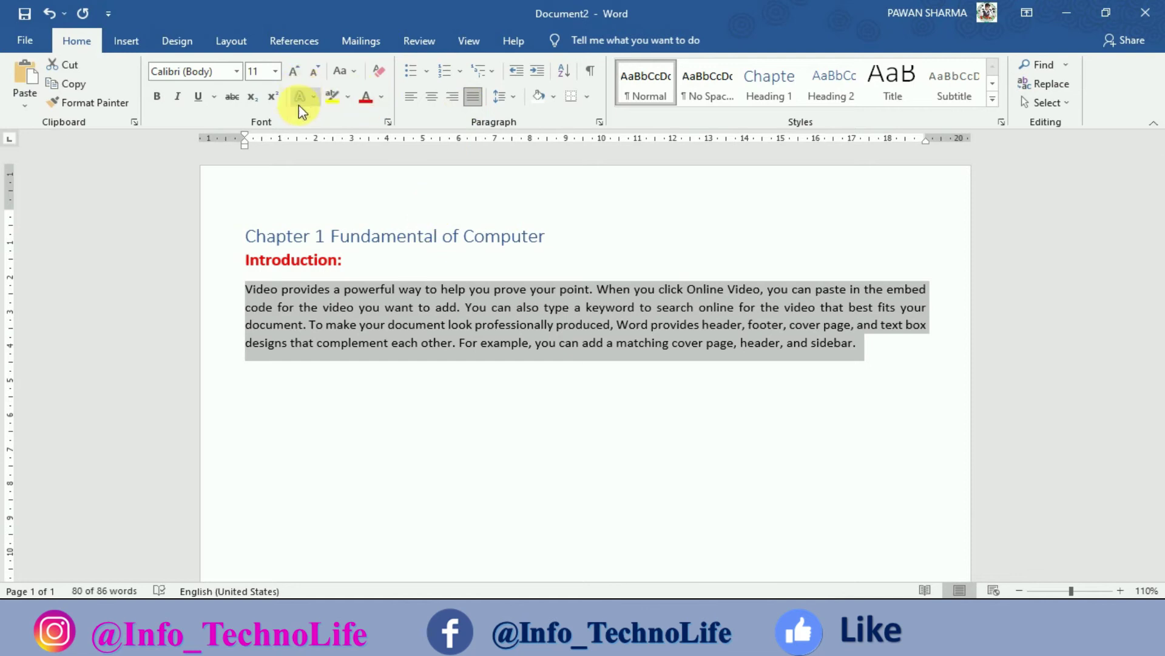
pyautogui.click(381, 96)
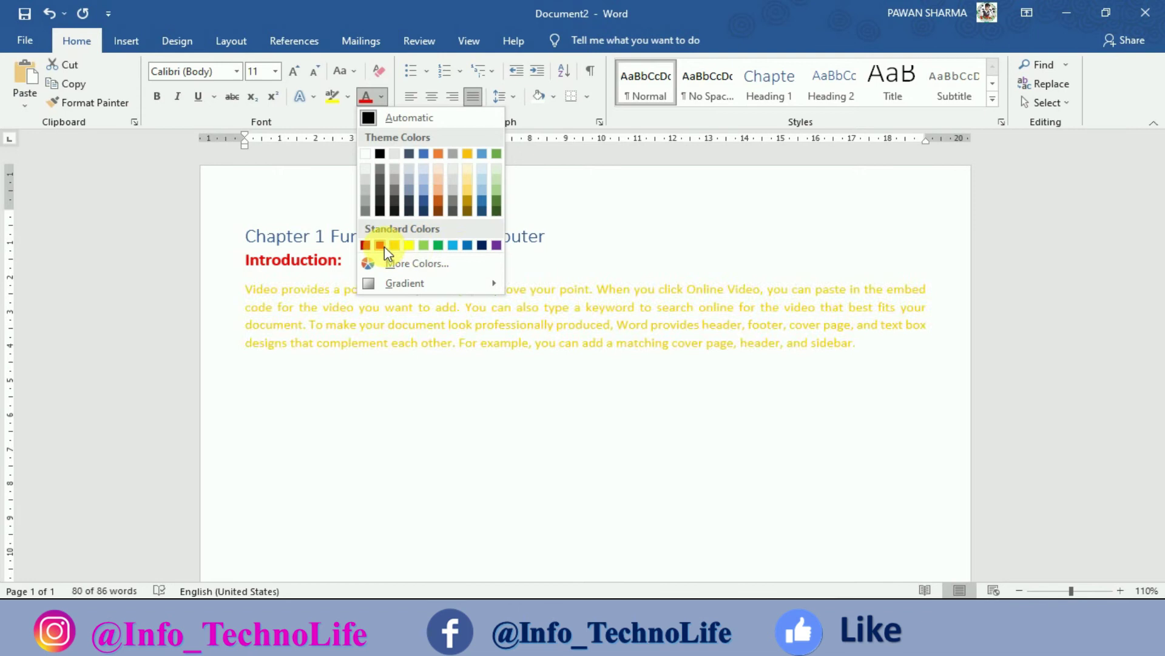
pyautogui.click(486, 246)
pyautogui.click(545, 395)
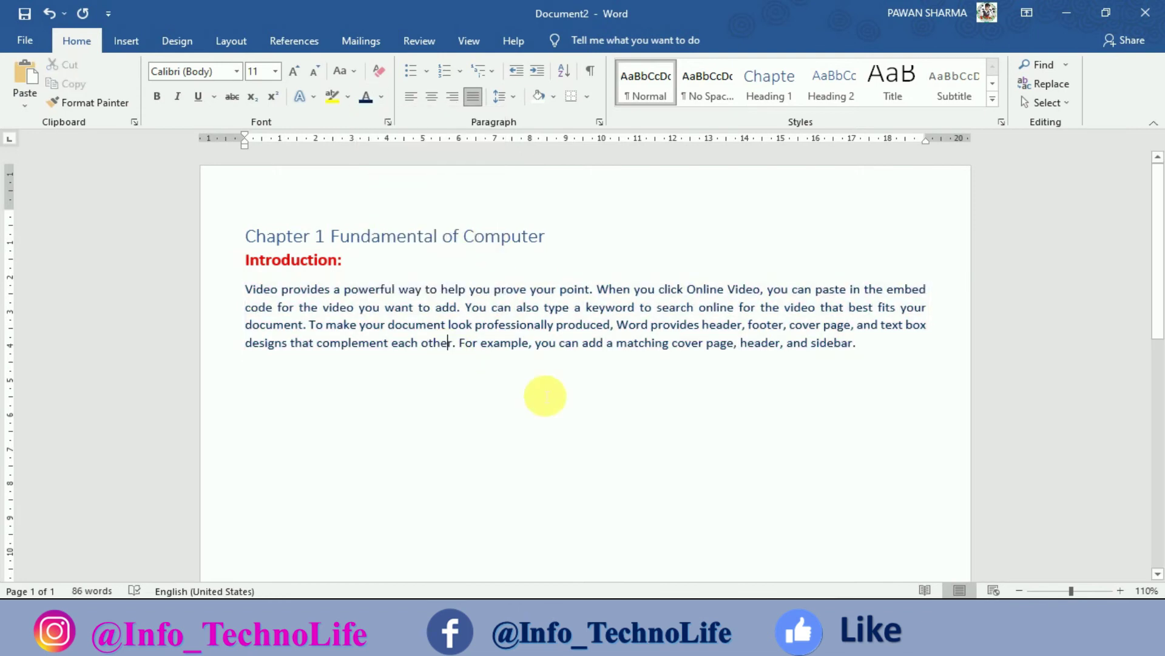
pyautogui.press('Return')
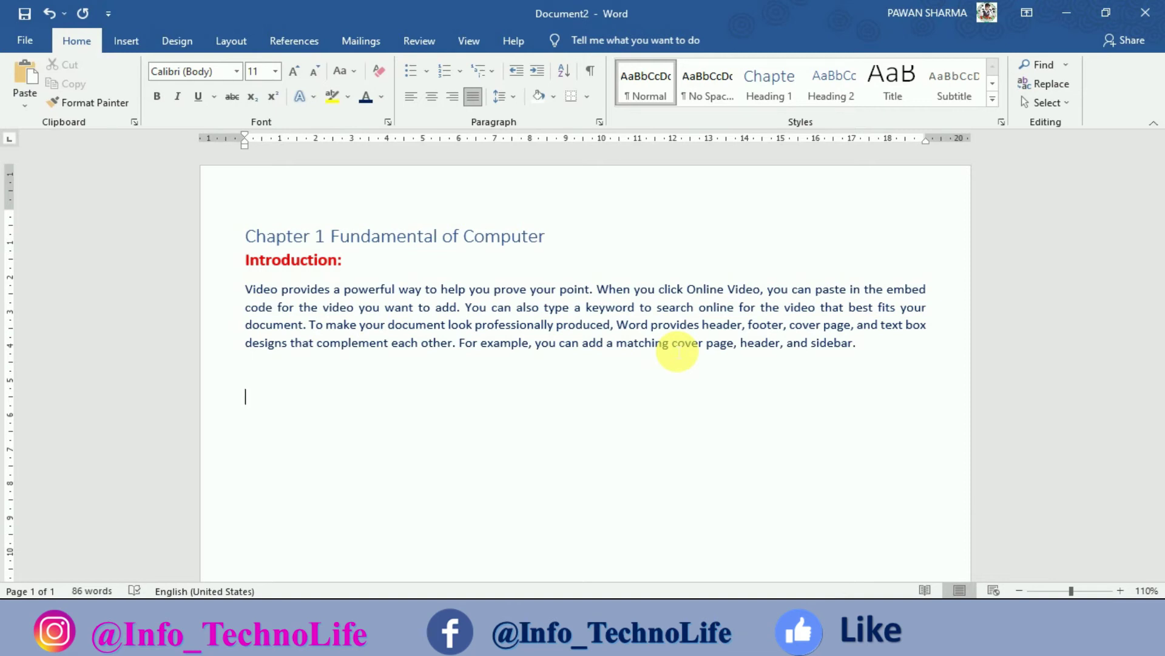
# Turn the empty line into heading 'Chapter 2 What is Keyboard?' with a normal line below
pyautogui.click(480, 75)
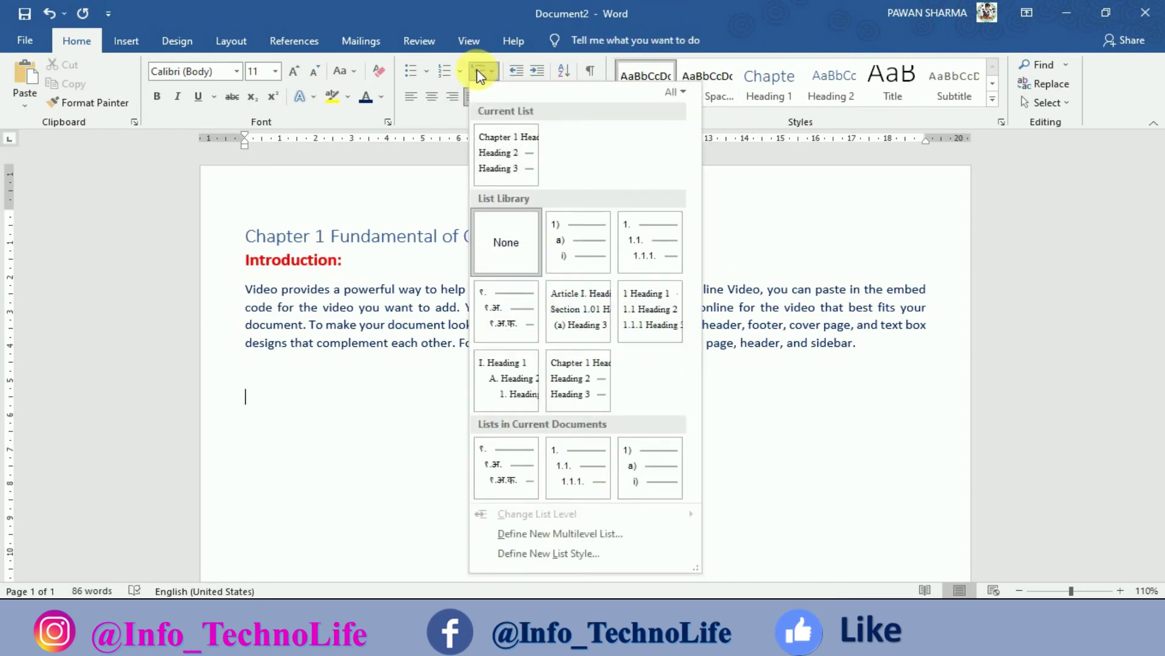
pyautogui.click(575, 397)
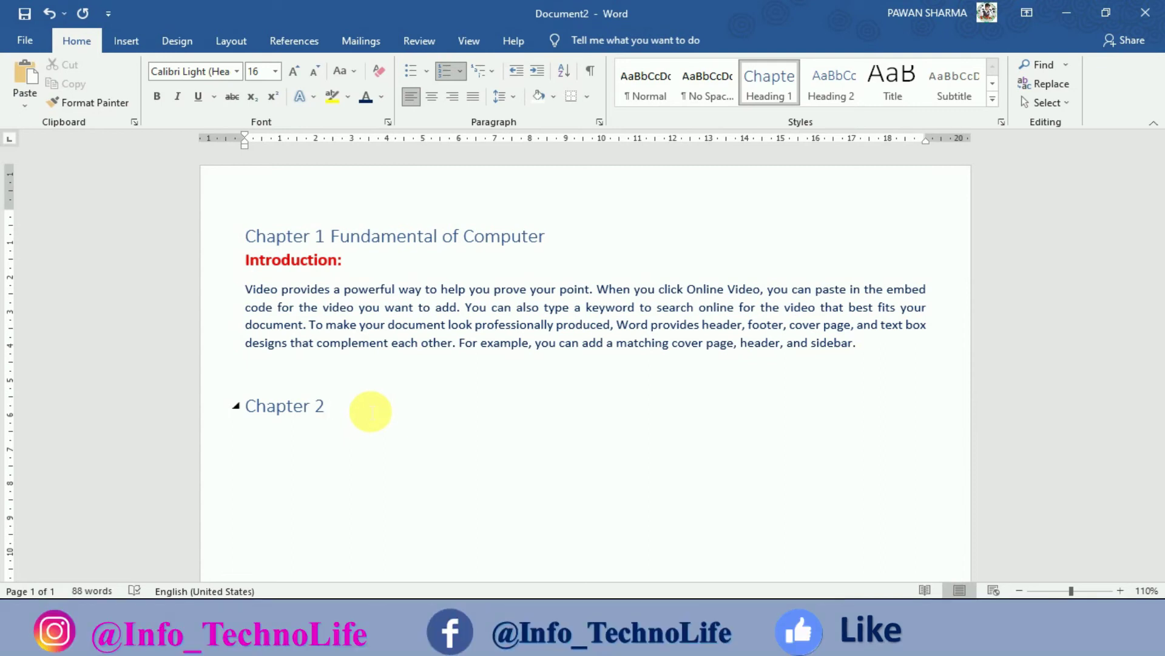
pyautogui.write(' What ')
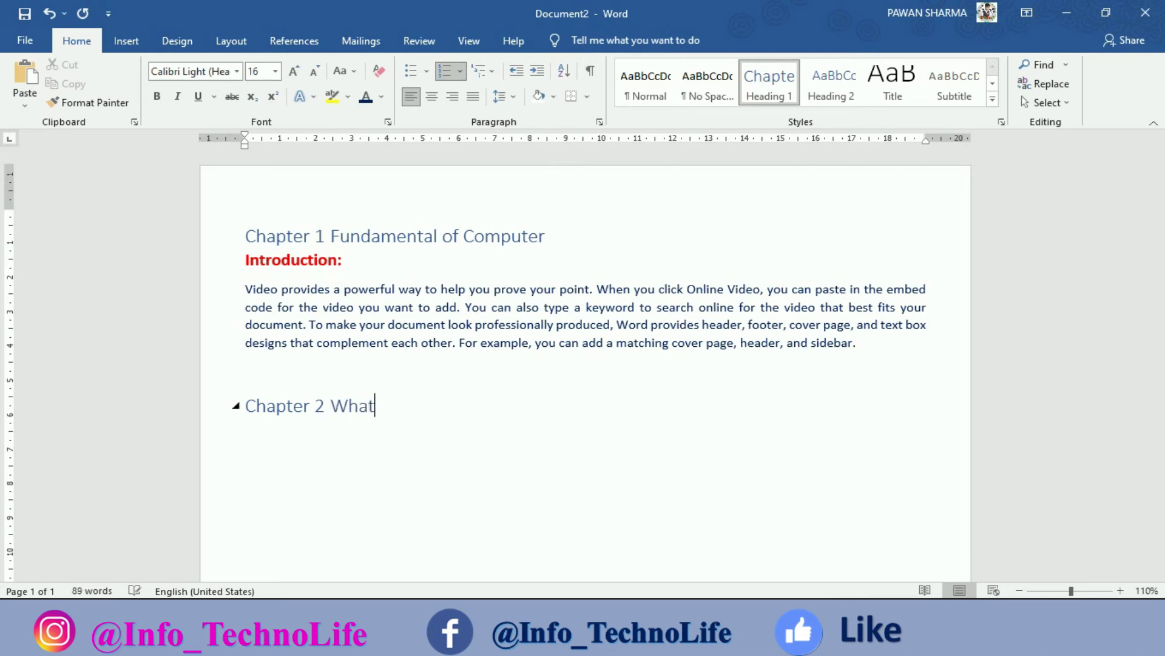
pyautogui.write('is K')
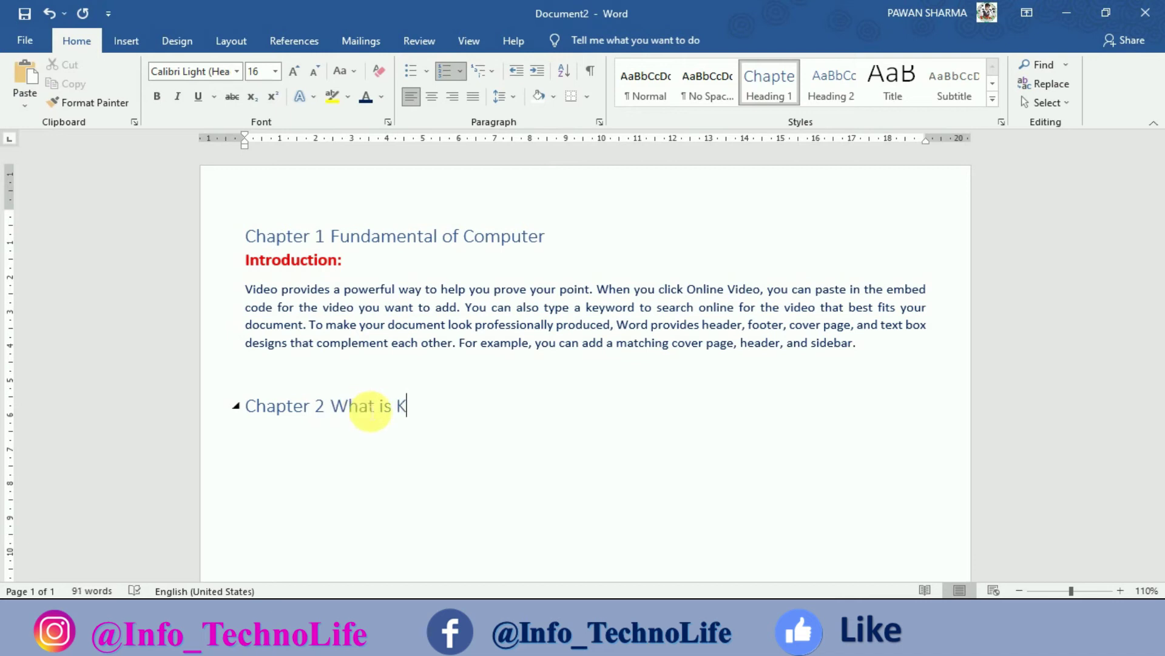
pyautogui.write('eyboard')
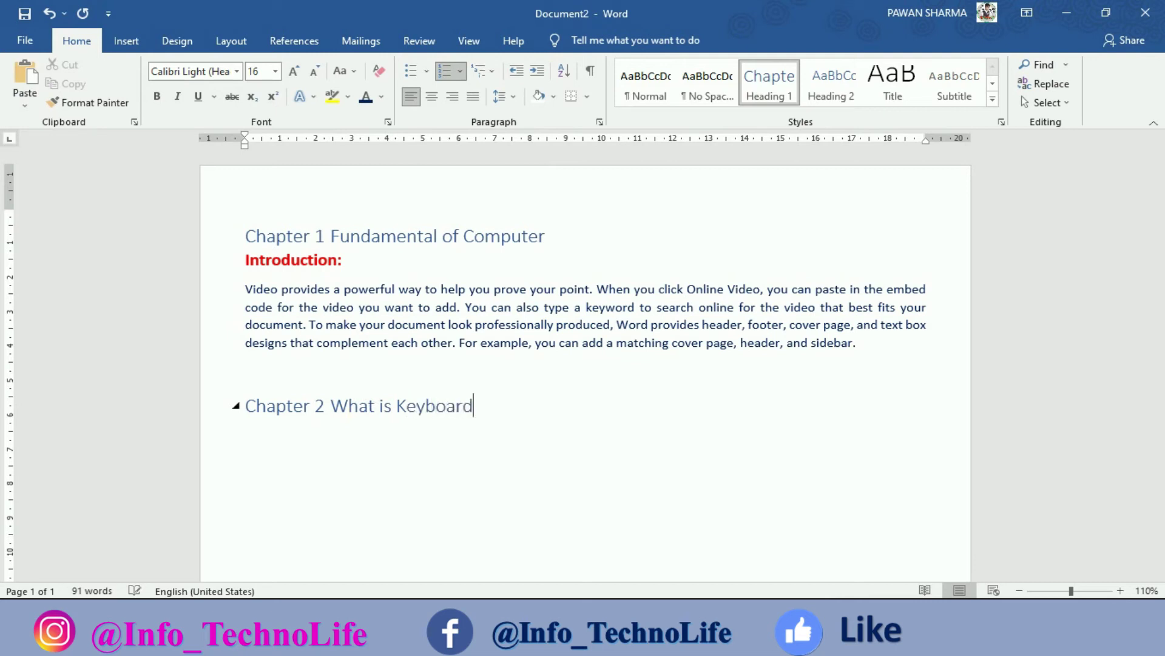
pyautogui.write('?')
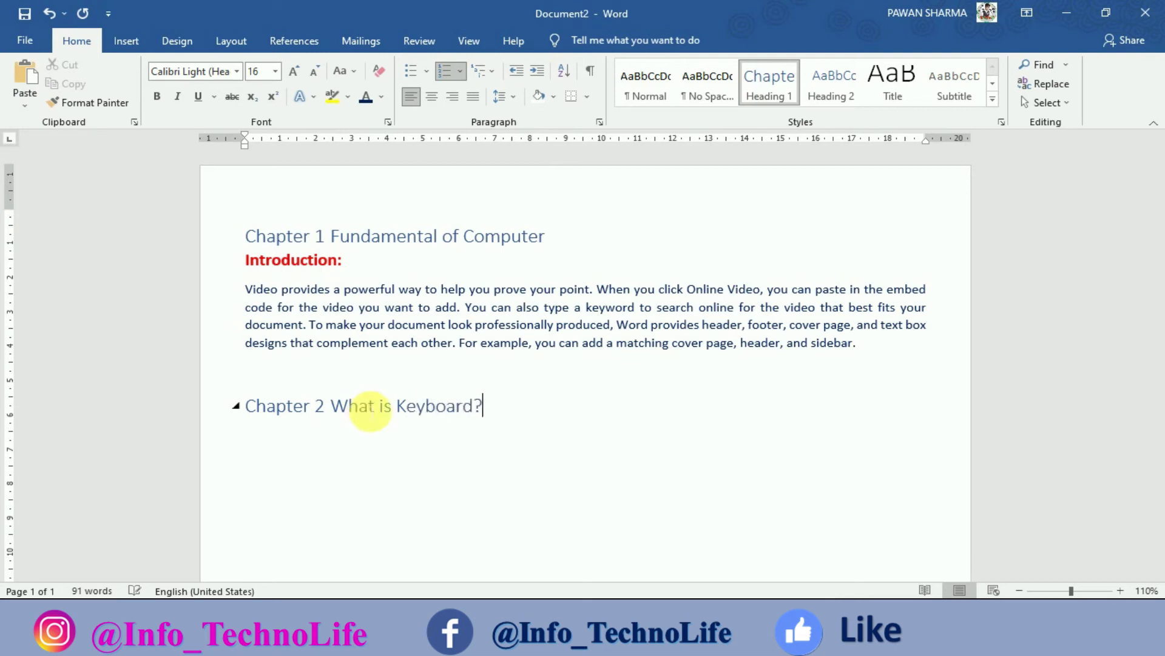
pyautogui.press('Return')
pyautogui.write('Intro')
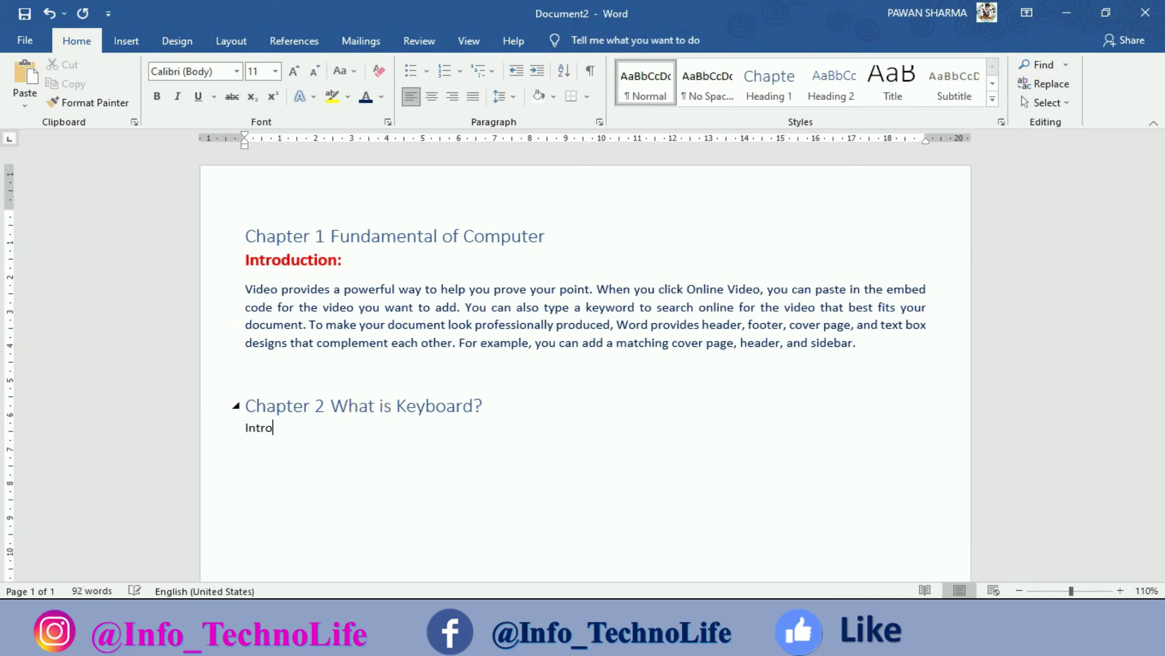
# Finish the second 'Introduction:' label and give it Chapter 1's red bold formatting via Format Painter
pyautogui.write('duction')
pyautogui.write(':')
pyautogui.press('Return')
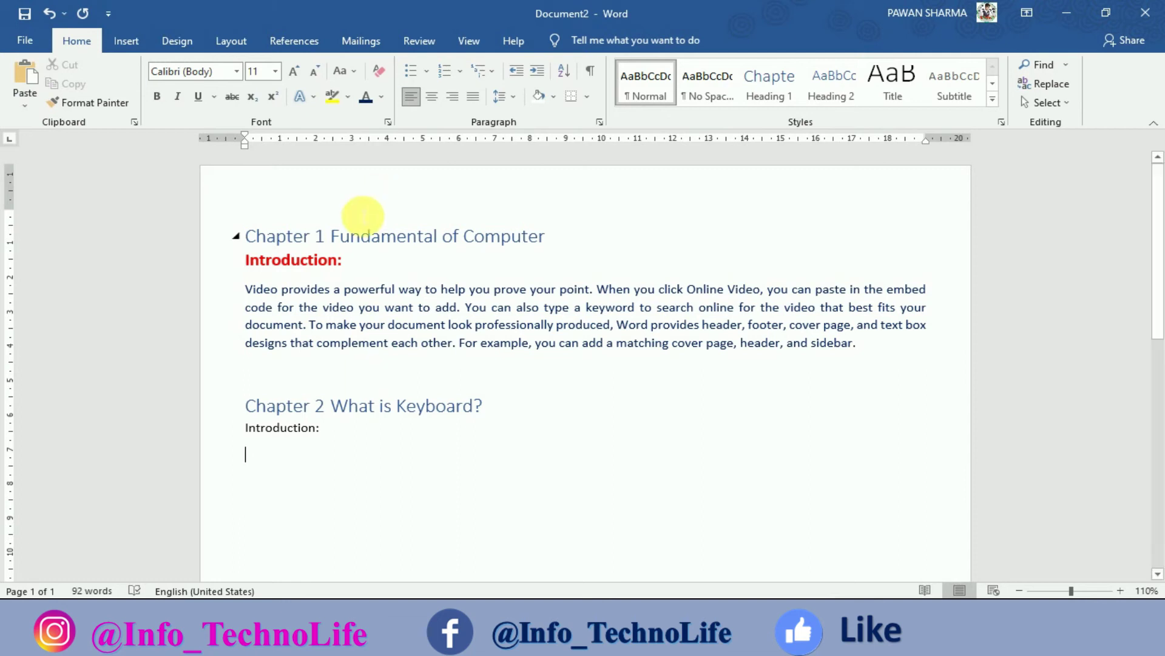
pyautogui.tripleClick(308, 267)
pyautogui.click(97, 101)
pyautogui.moveTo(336, 434); pyautogui.dragTo(246, 428)
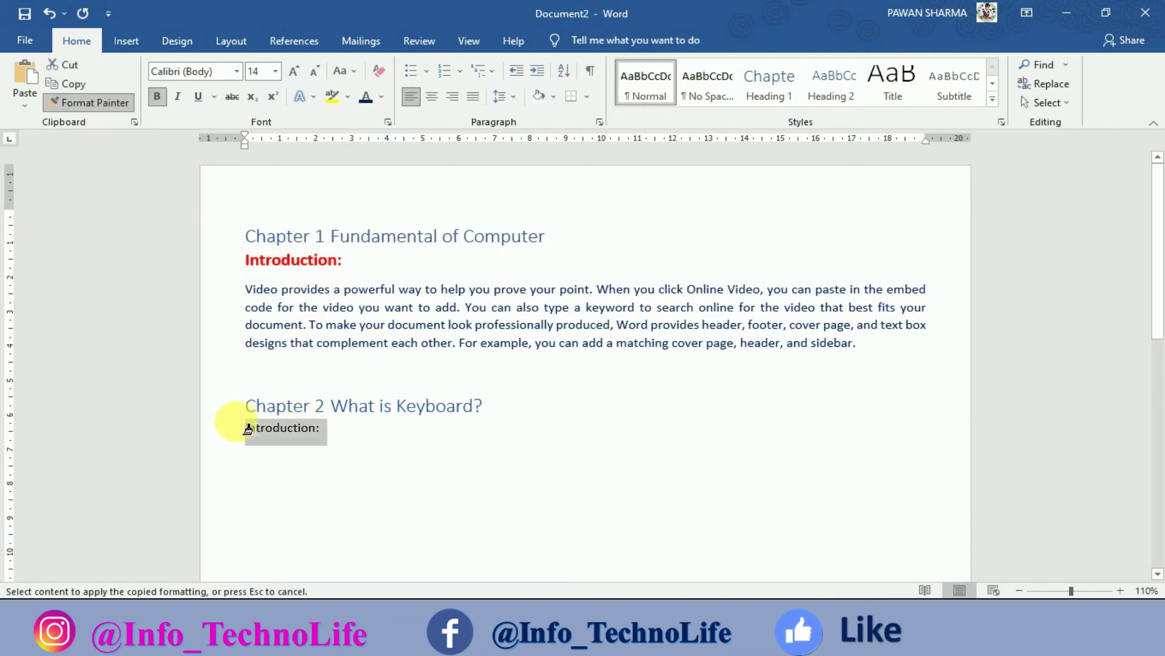
pyautogui.click(373, 428)
pyautogui.press('Return')
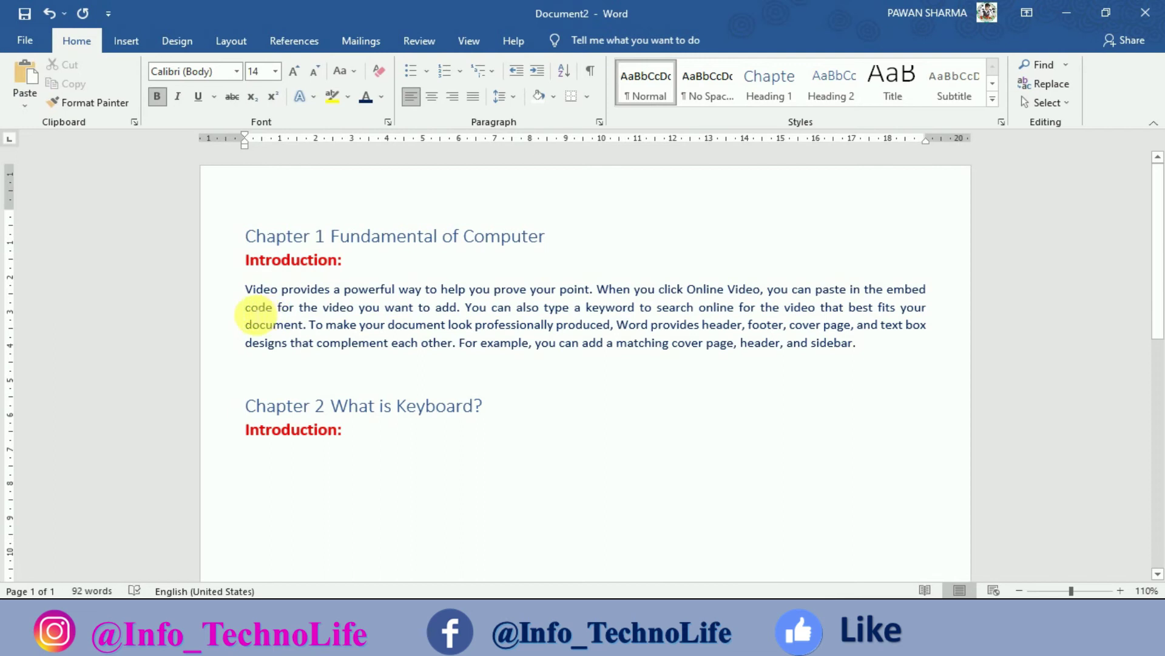
# Paste the Chapter 1 body paragraph onto the empty line under Chapter 2's Introduction: label
pyautogui.moveTo(246, 290); pyautogui.dragTo(847, 347)
pyautogui.hotkey('ctrl', 'c')
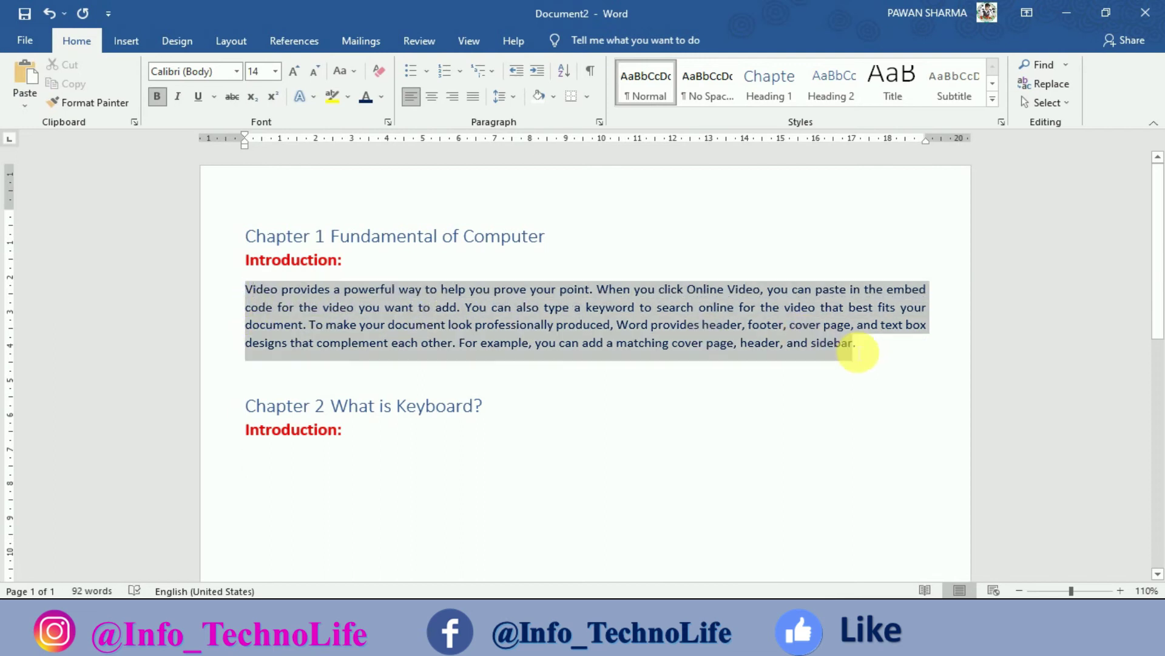
pyautogui.click(308, 465)
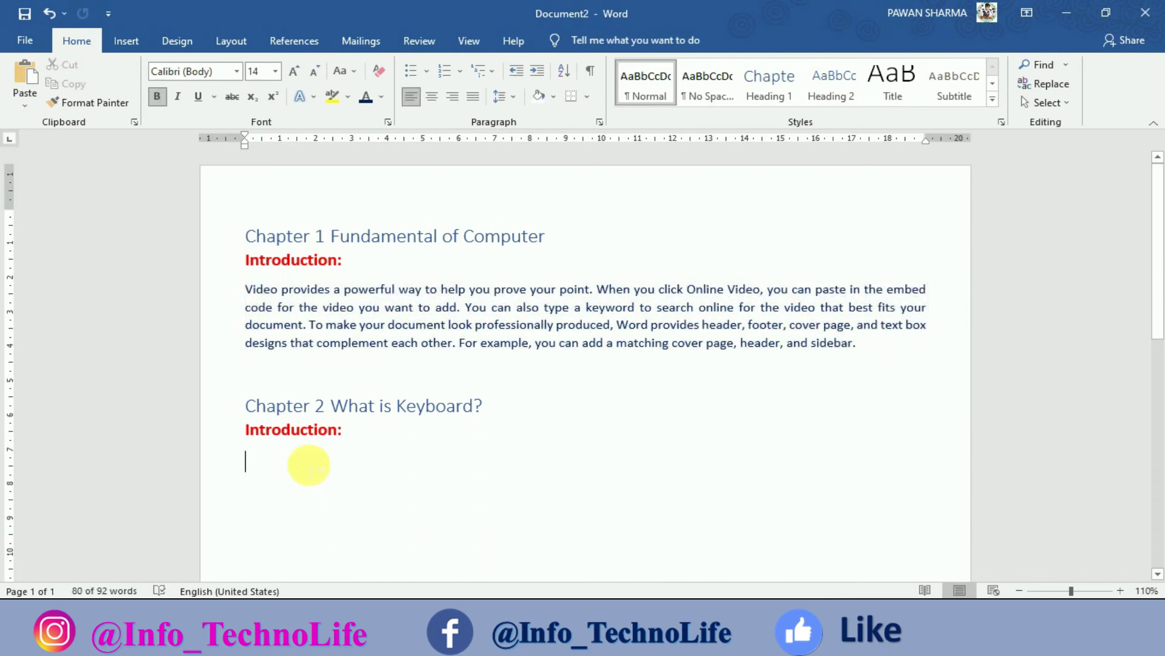
pyautogui.press('Up')
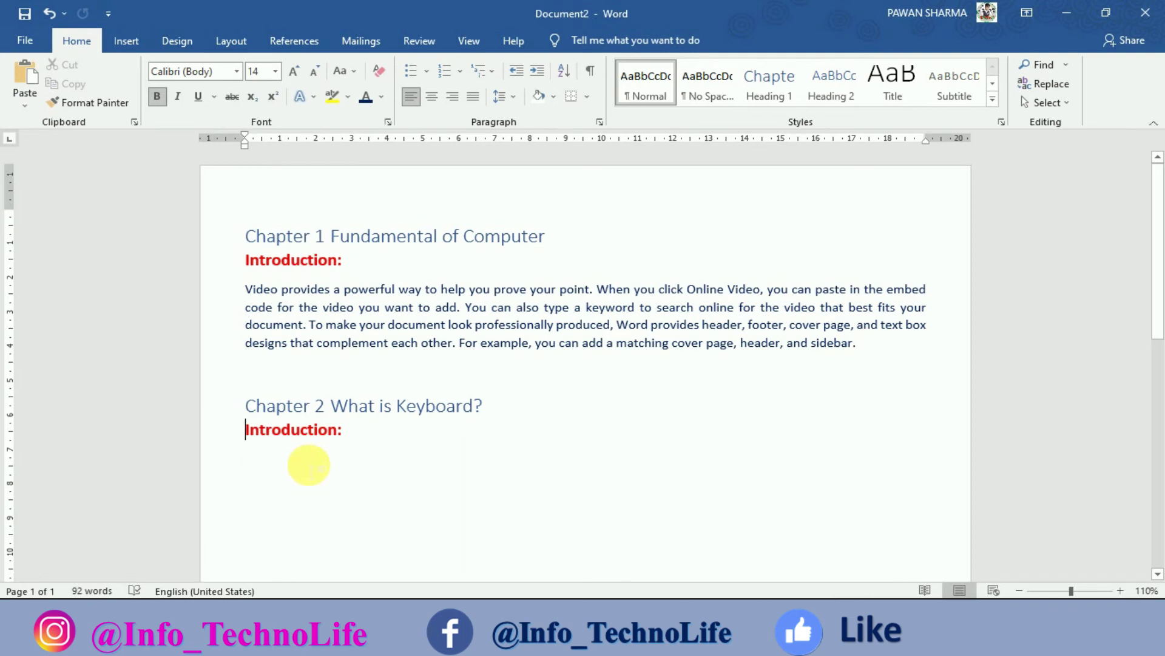
pyautogui.press('Up')
pyautogui.press('End')
pyautogui.press('Left')
pyautogui.press('Left')
pyautogui.press('Left')
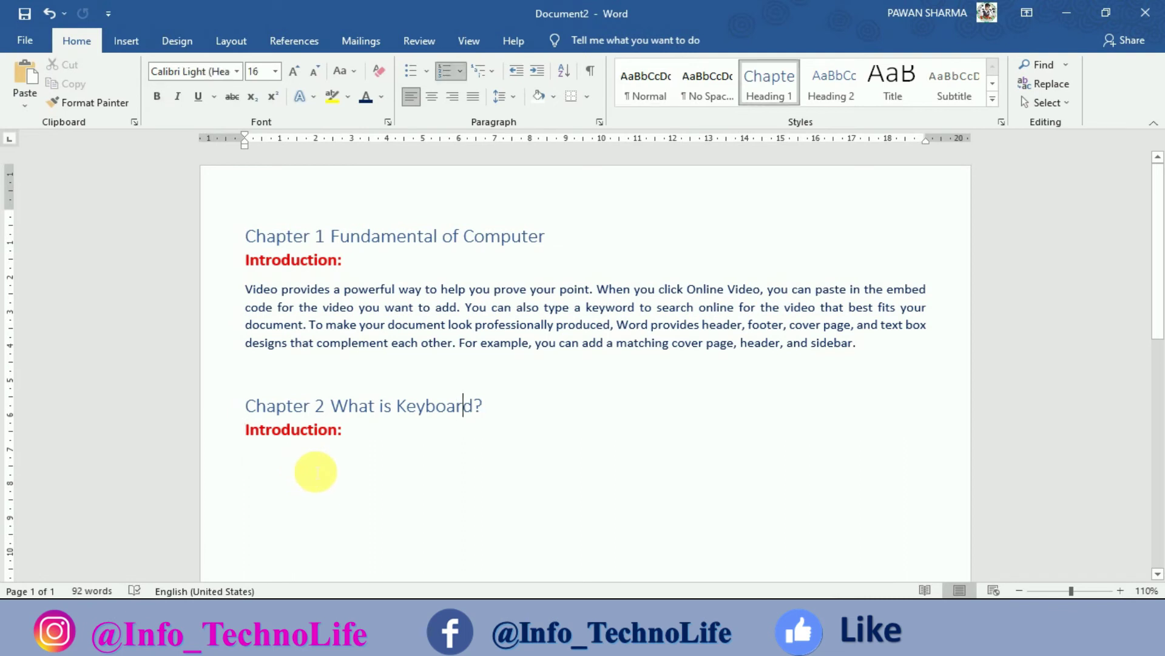
pyautogui.click(316, 471)
pyautogui.hotkey('ctrl', 'v')
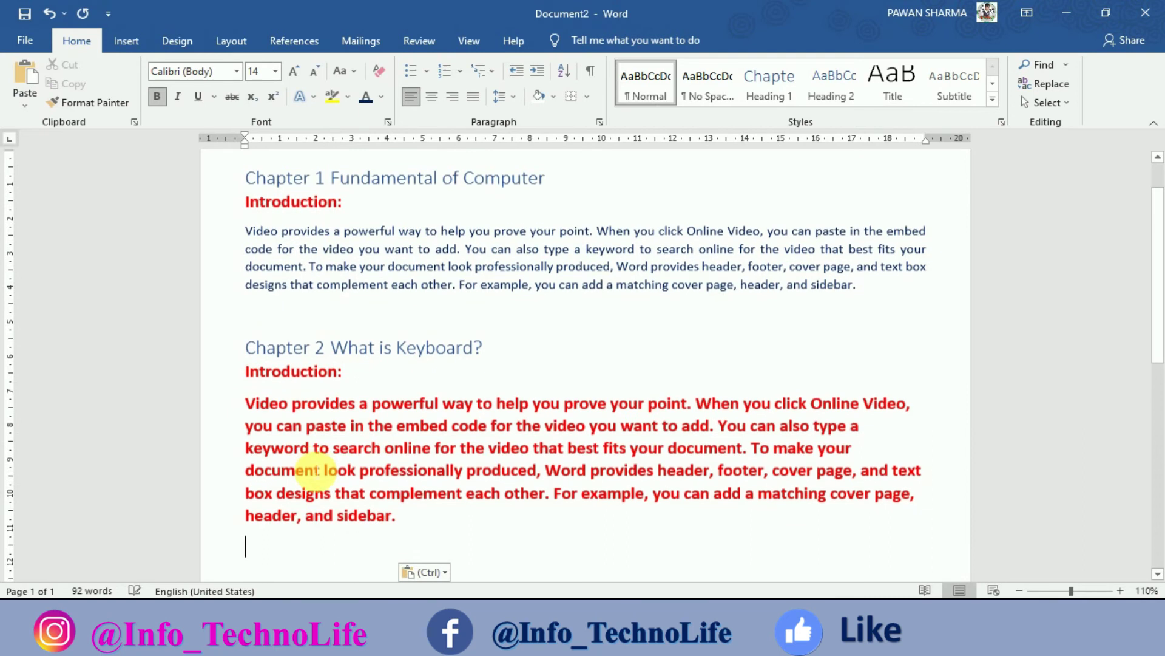
# Copy Chapter 1's paragraph formatting onto the pasted Chapter 2 paragraph with Format Painter
pyautogui.moveTo(246, 285); pyautogui.dragTo(330, 285)
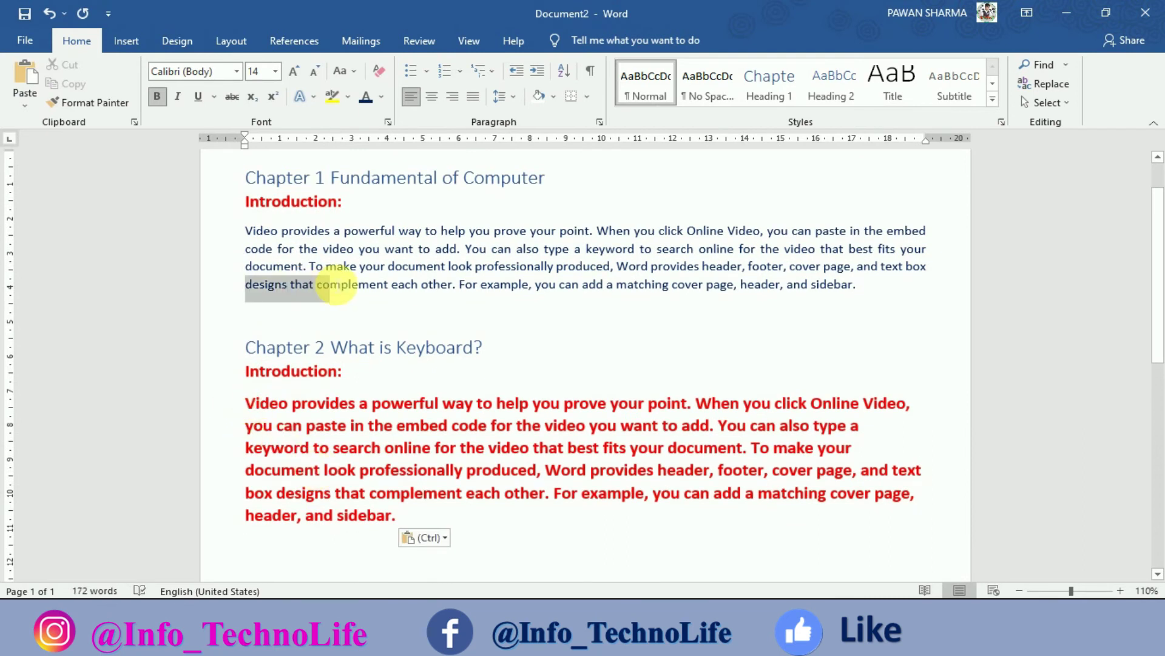
pyautogui.click(95, 102)
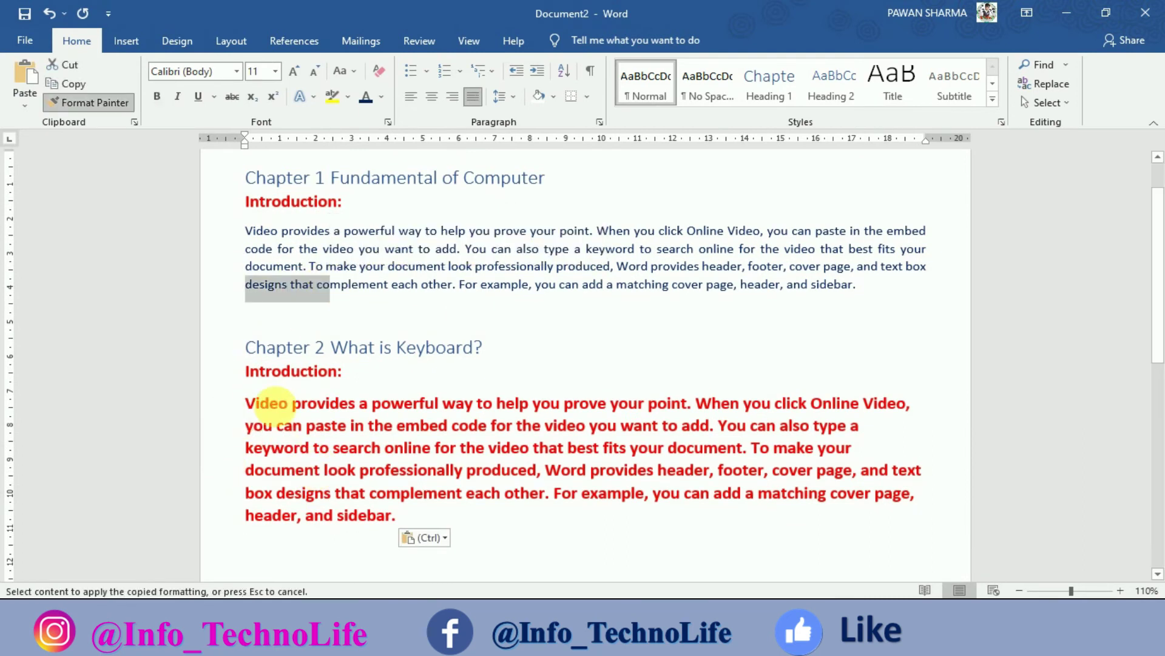
pyautogui.moveTo(247, 402); pyautogui.dragTo(494, 526)
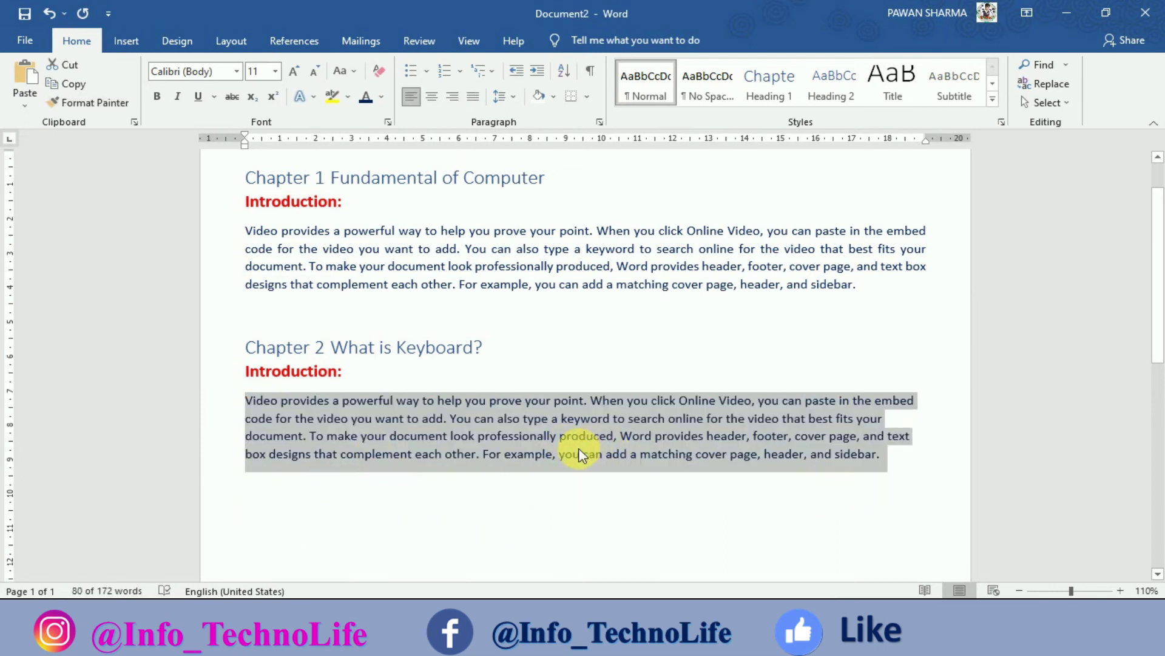
pyautogui.click(893, 464)
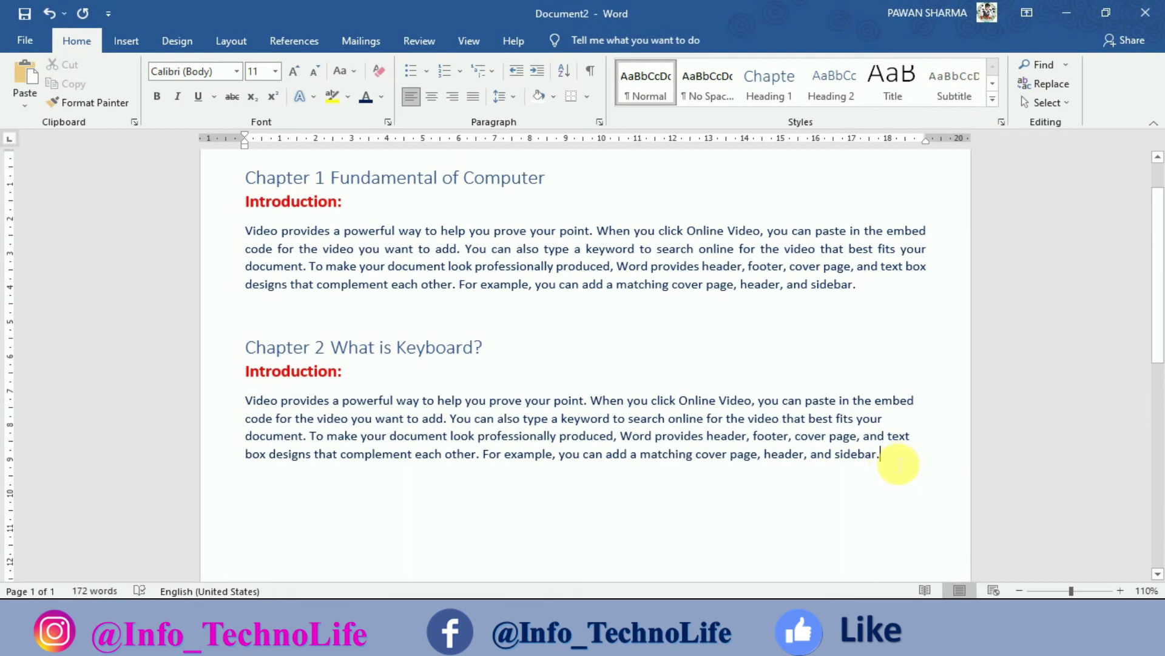
pyautogui.moveTo(395, 177)
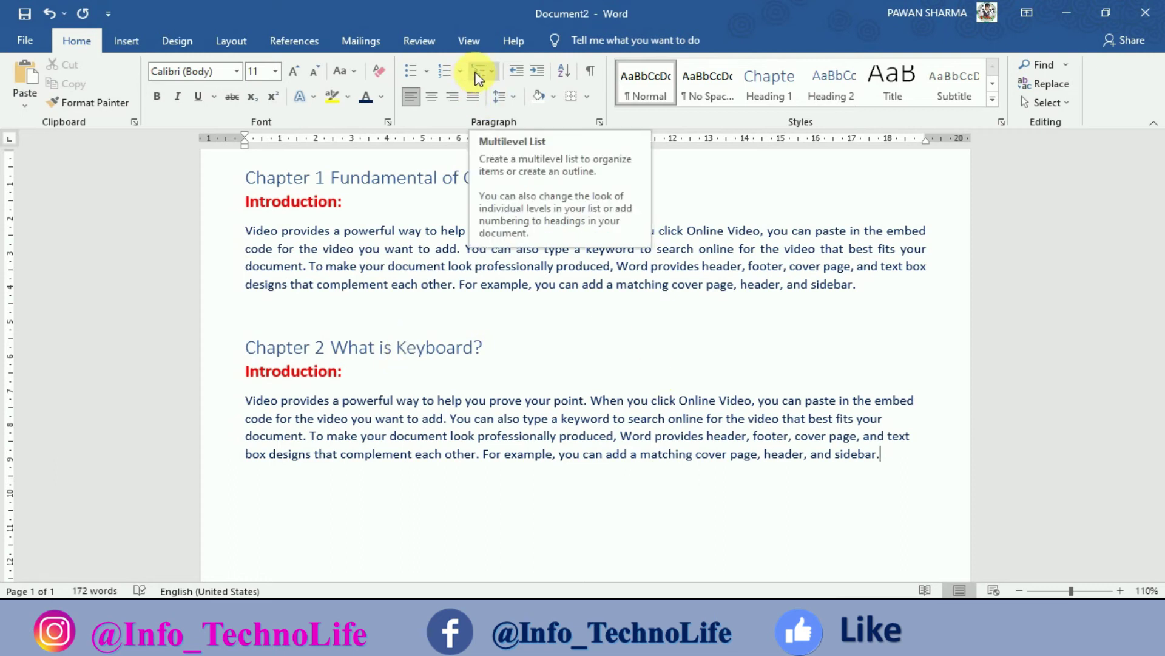
pyautogui.moveTo(328, 201)
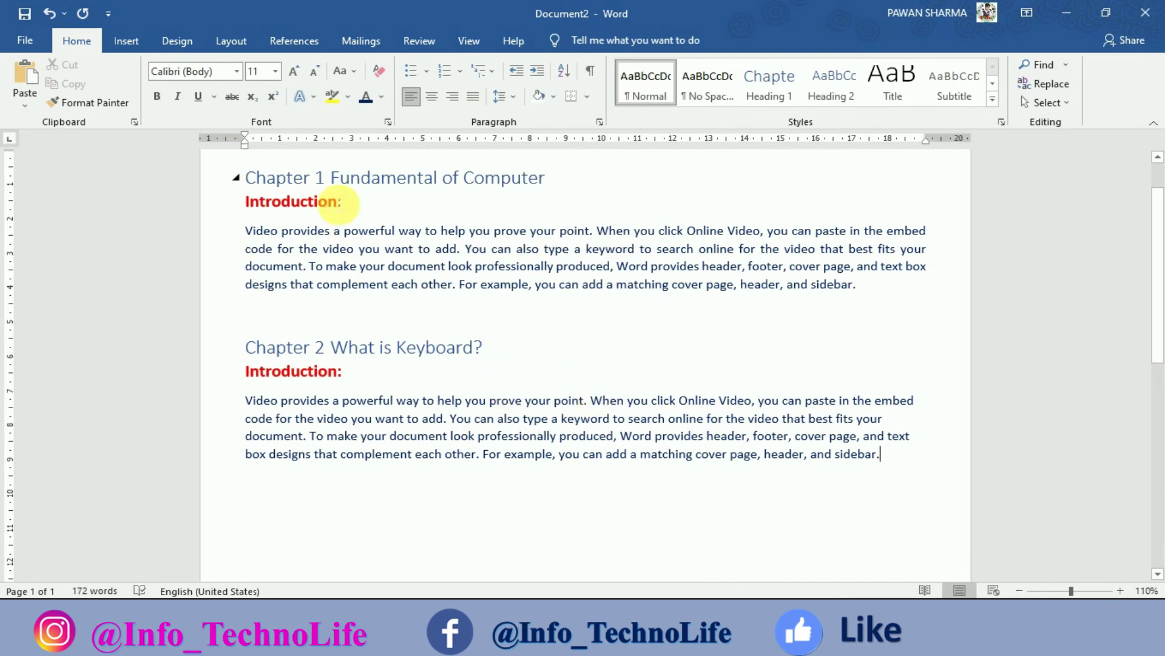
# Fold and unfold the chapter headings, ending with Chapter 1 expanded and Chapter 2 collapsed
pyautogui.scroll(-1, 746, 406)
pyautogui.scroll(1, 780, 396)
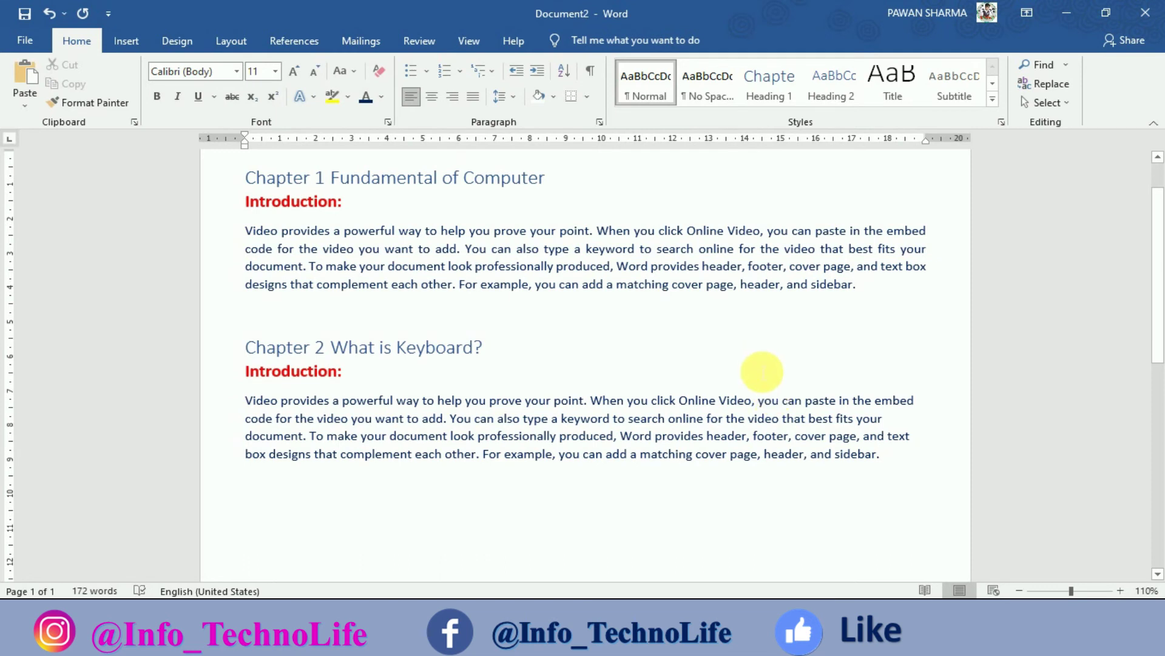
pyautogui.scroll(-1, 783, 388)
pyautogui.moveTo(364, 347)
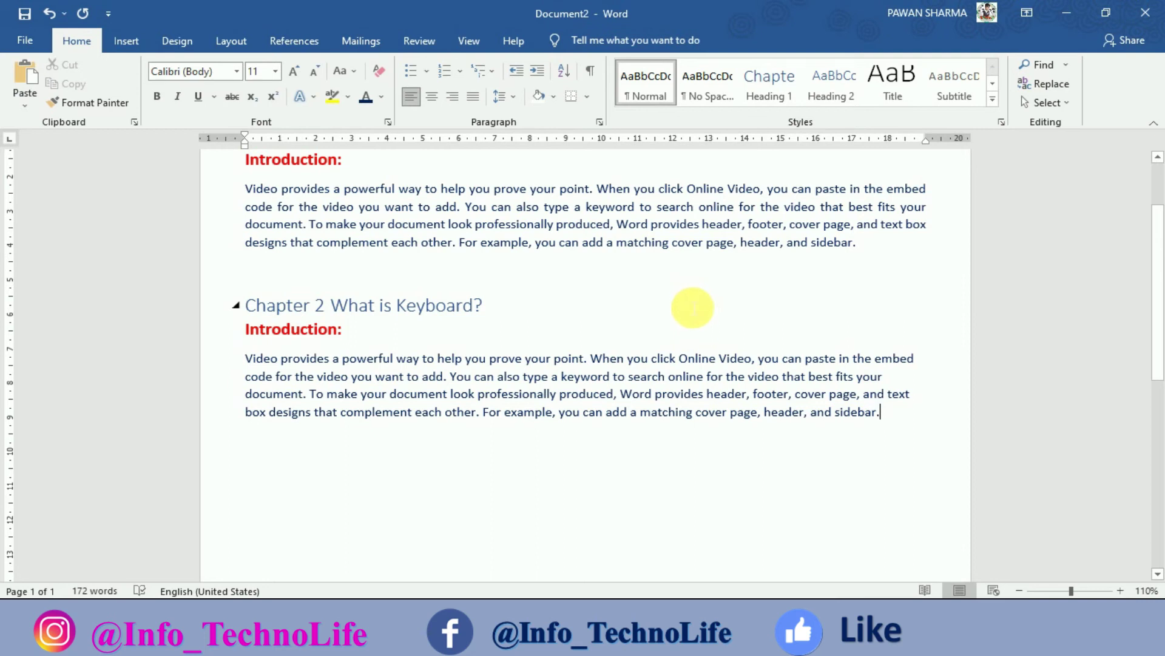
pyautogui.scroll(1, 693, 308)
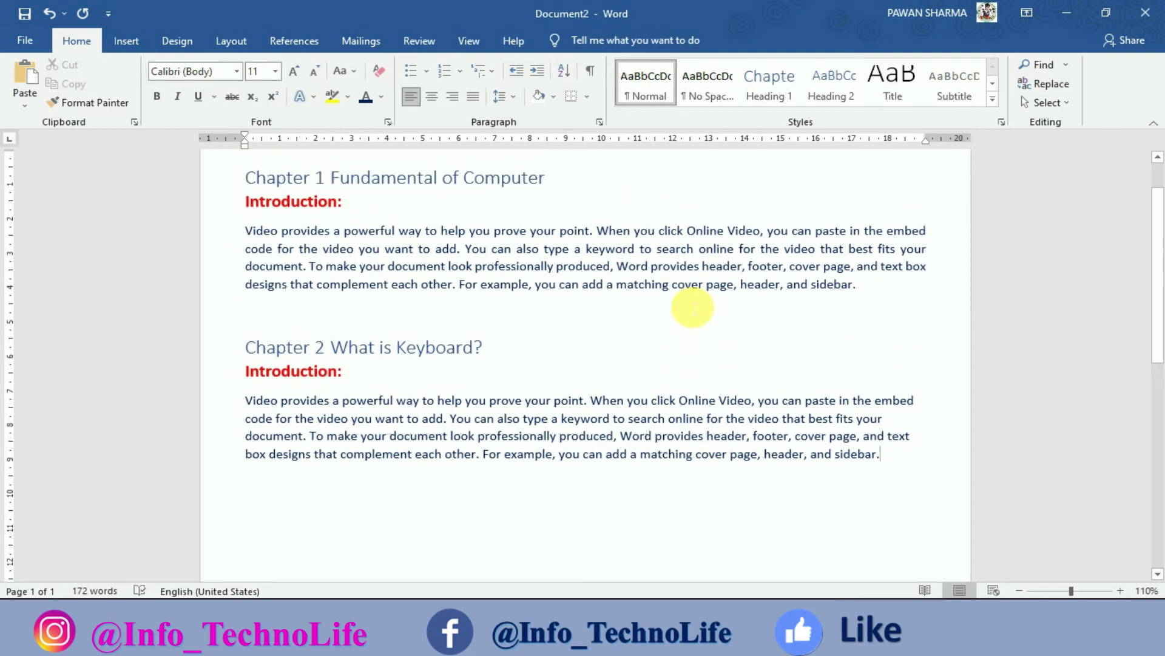
pyautogui.click(236, 179)
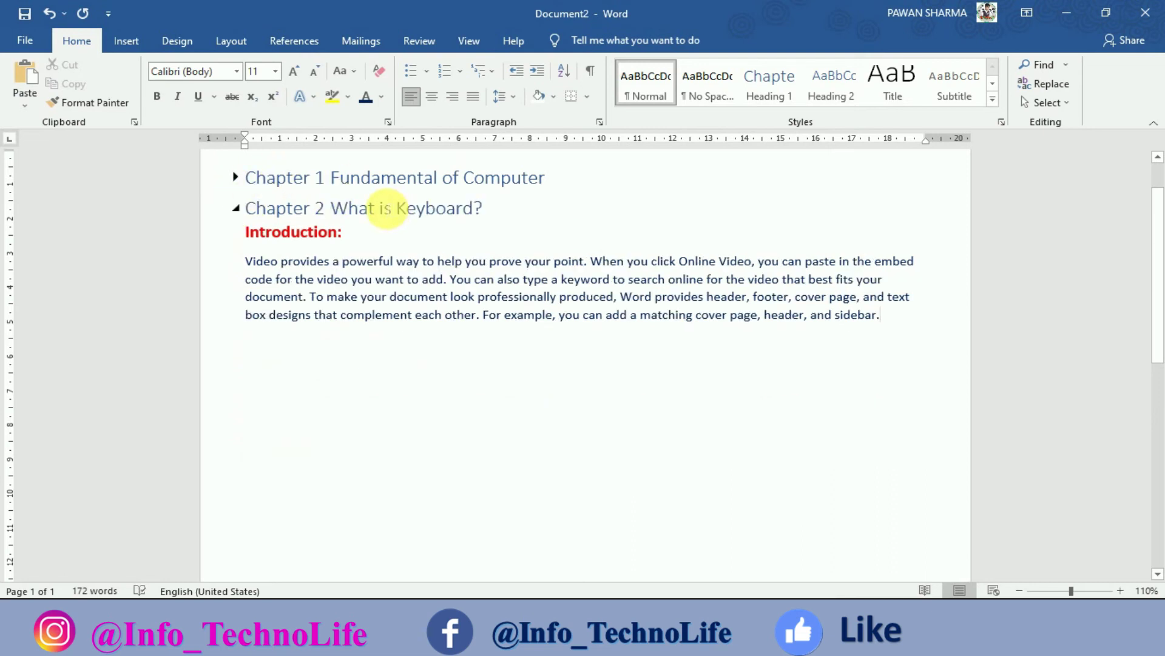
pyautogui.click(236, 179)
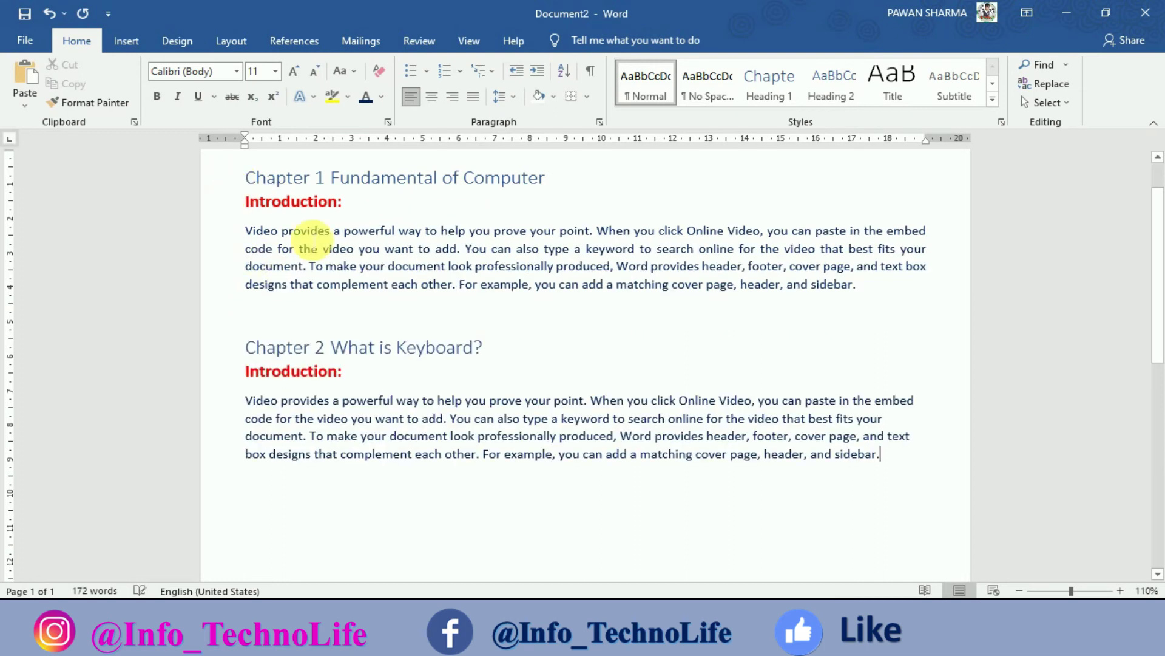
pyautogui.click(236, 178)
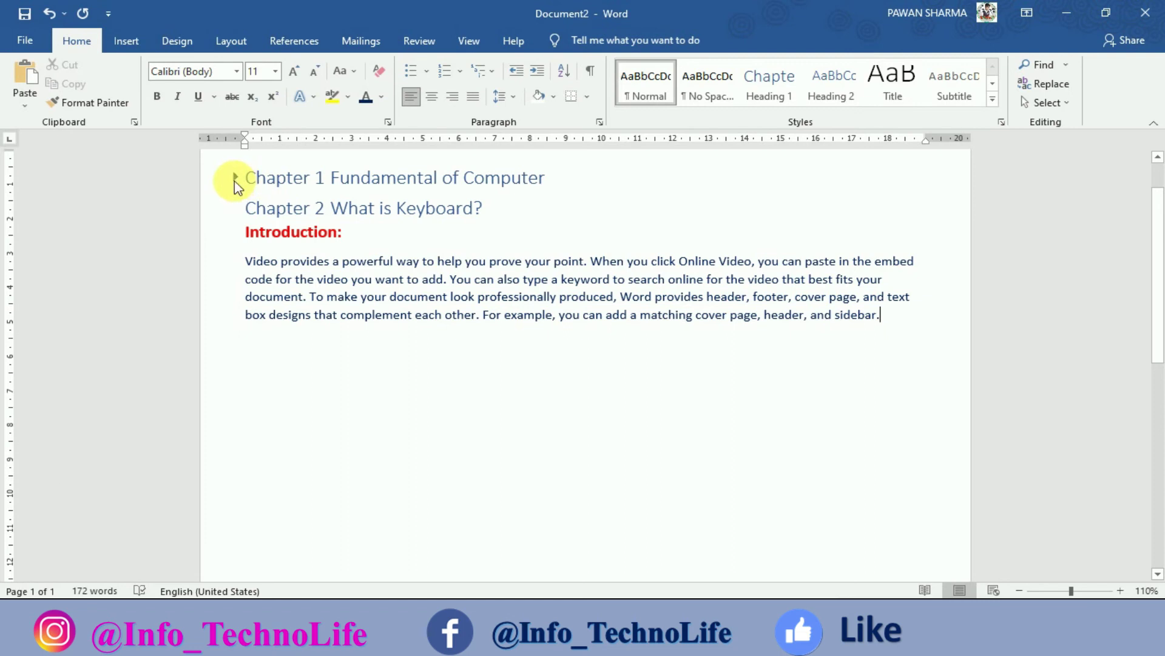
pyautogui.click(235, 177)
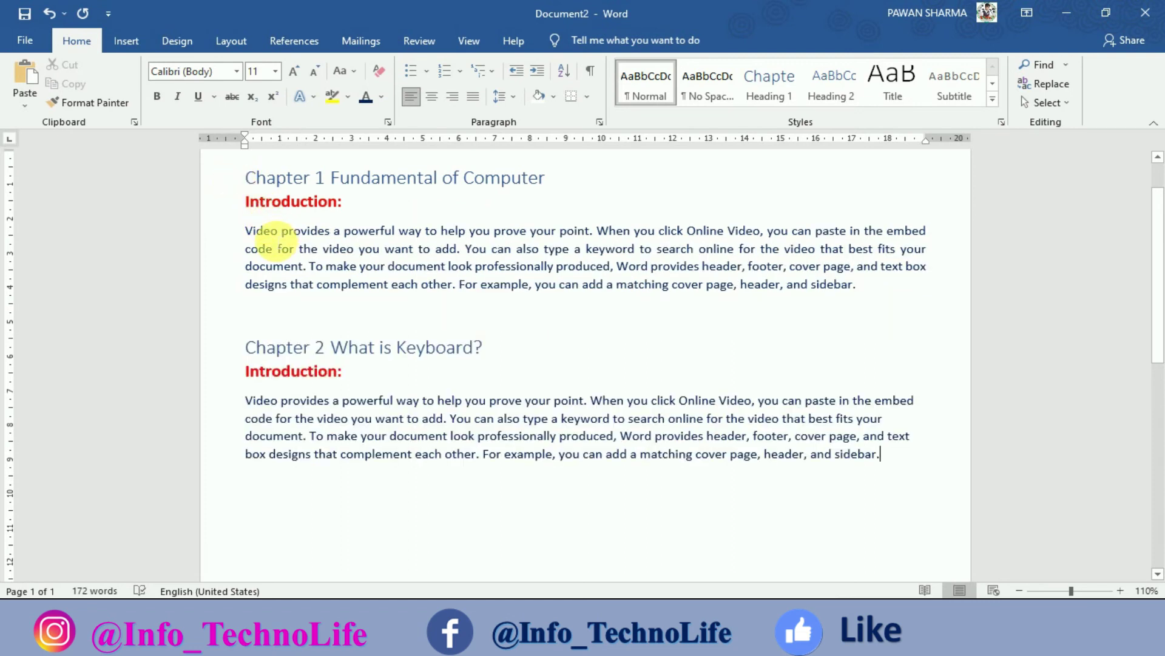
pyautogui.click(236, 177)
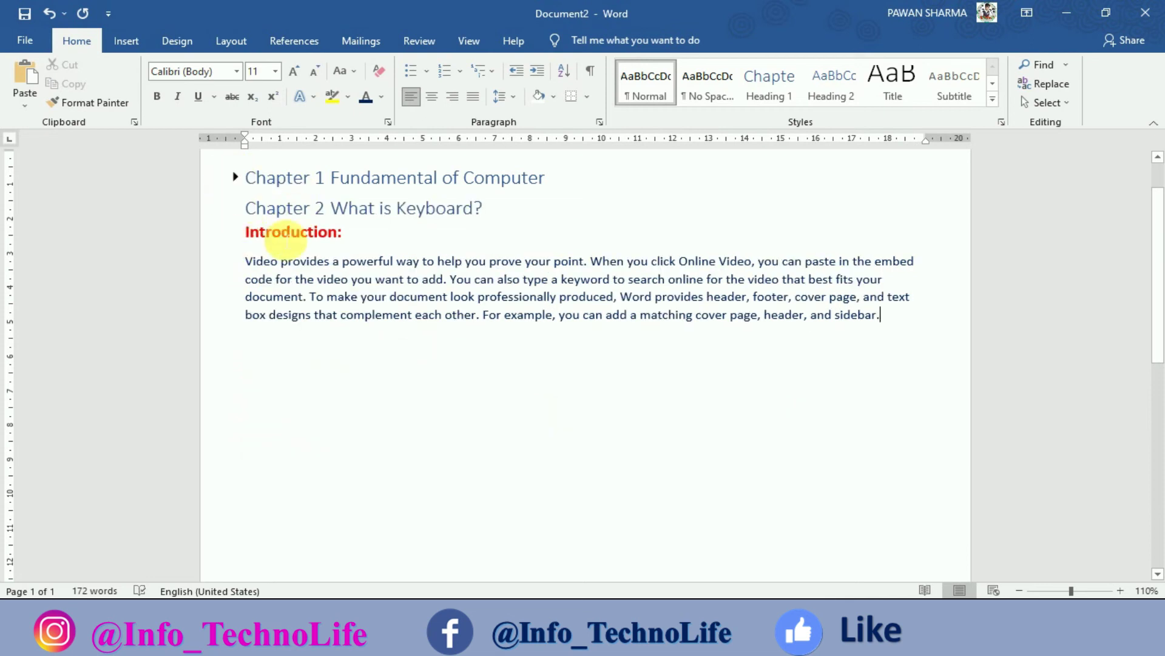
pyautogui.moveTo(363, 207)
pyautogui.click(237, 208)
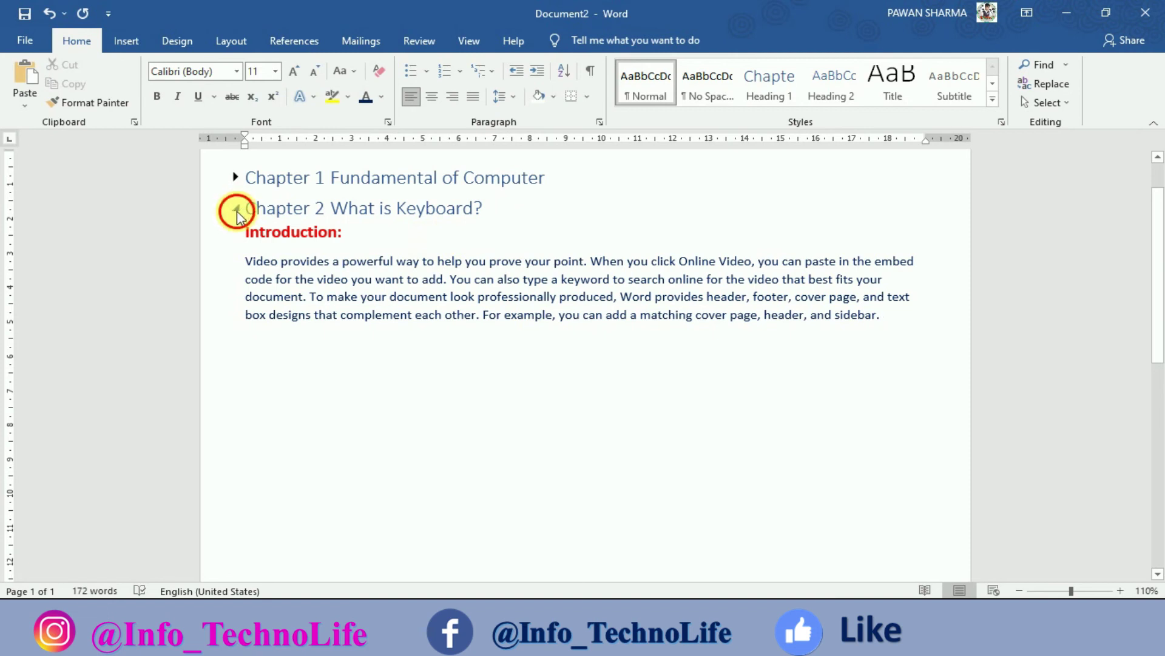
pyautogui.click(507, 212)
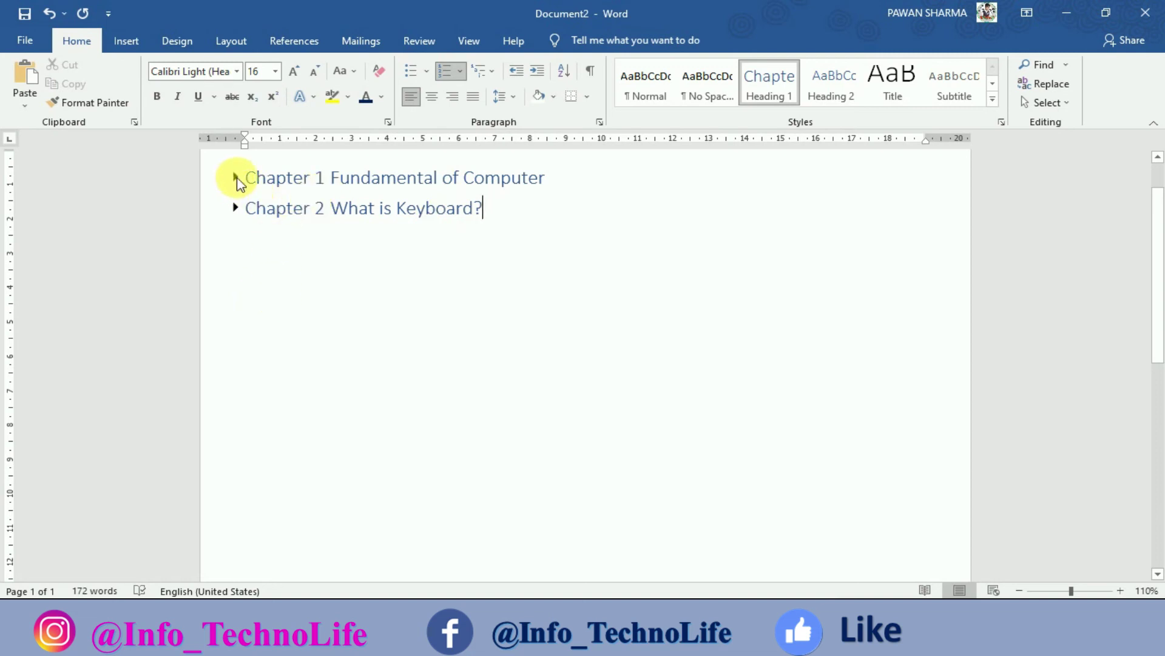
pyautogui.click(235, 176)
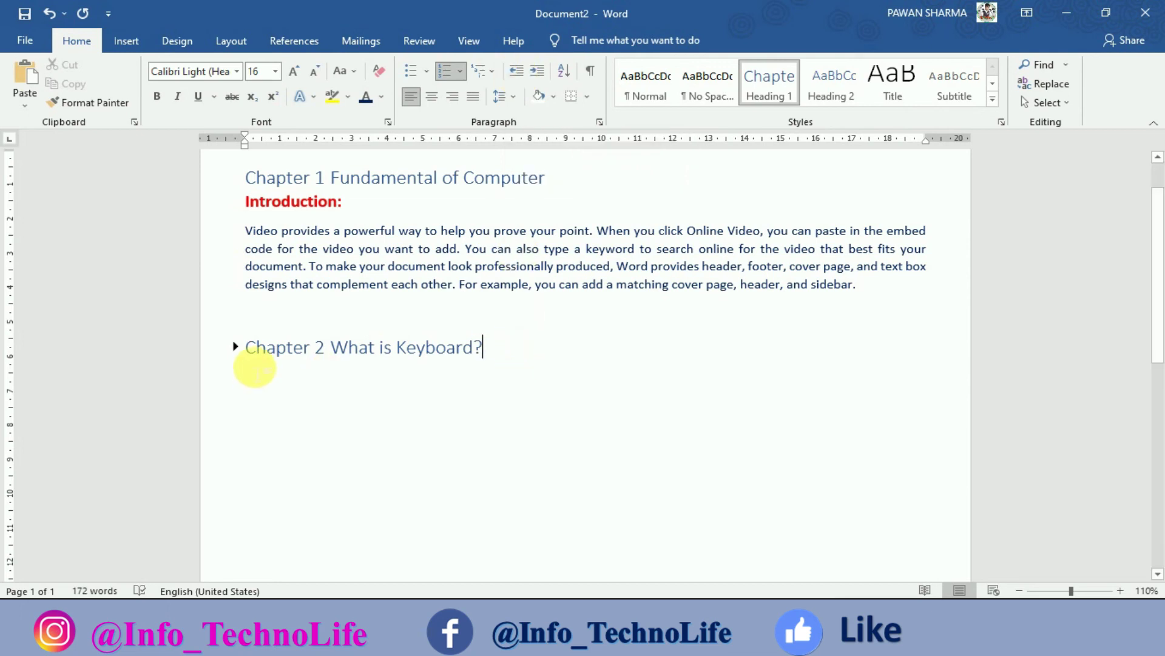
# Create a new blank document with Ctrl+N
pyautogui.scroll(1, 409, 346)
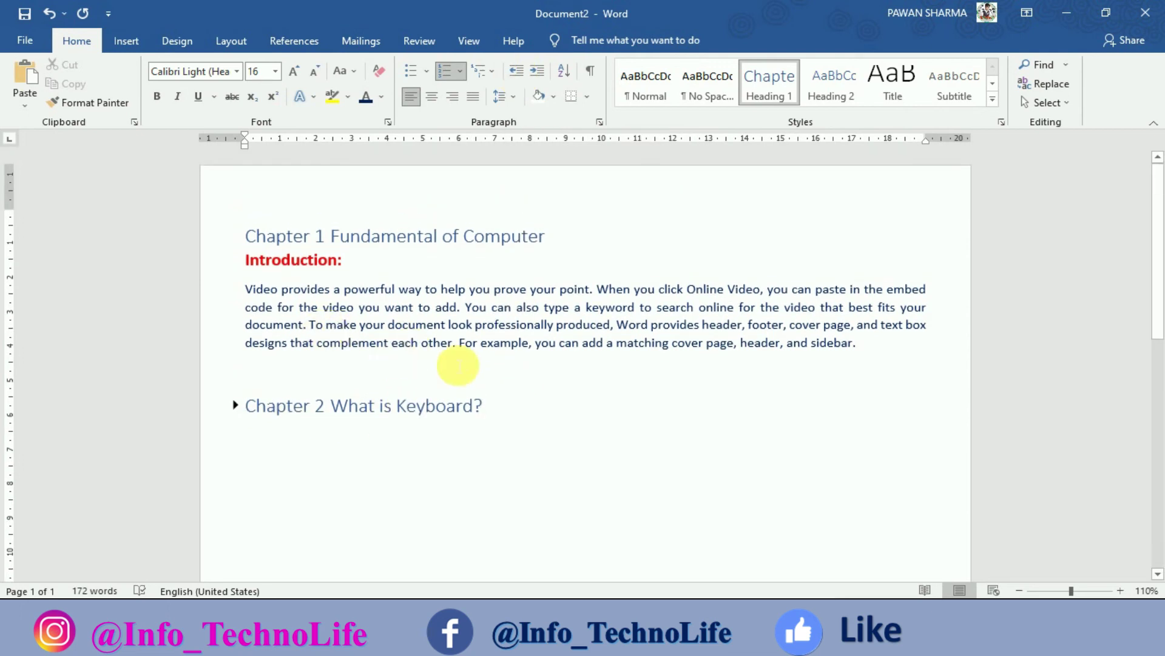
pyautogui.click(512, 386)
pyautogui.hotkey('ctrl', 'n')
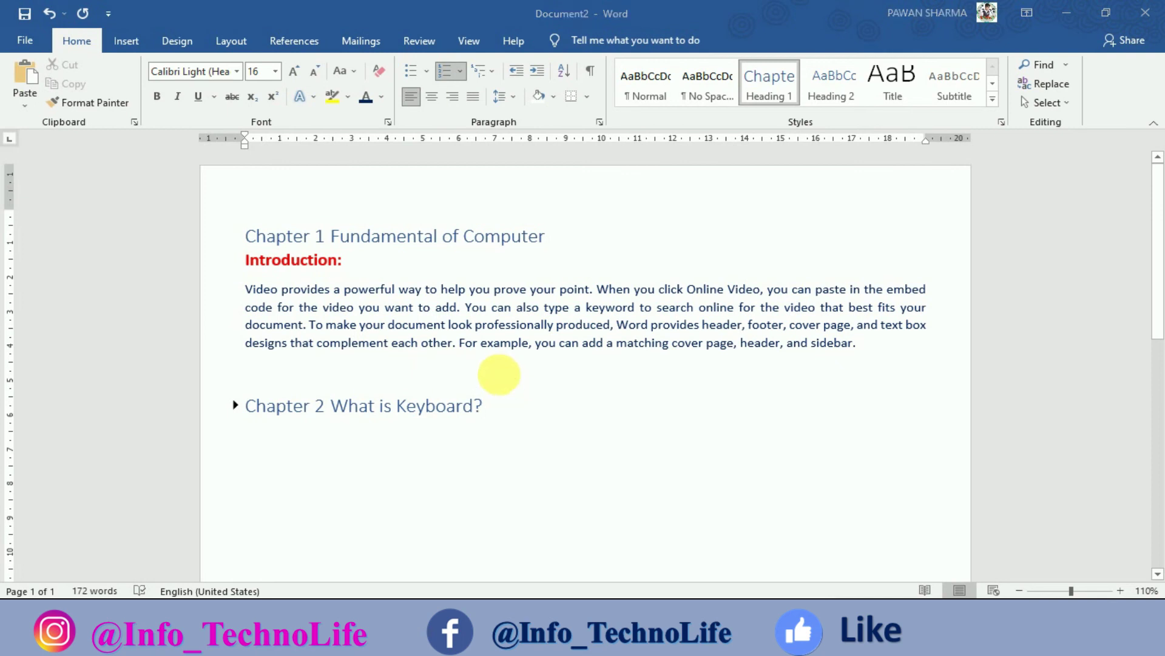
# Dismiss the Genuine Office notice, indent the line four steps, and type some filler text
pyautogui.click(1151, 144)
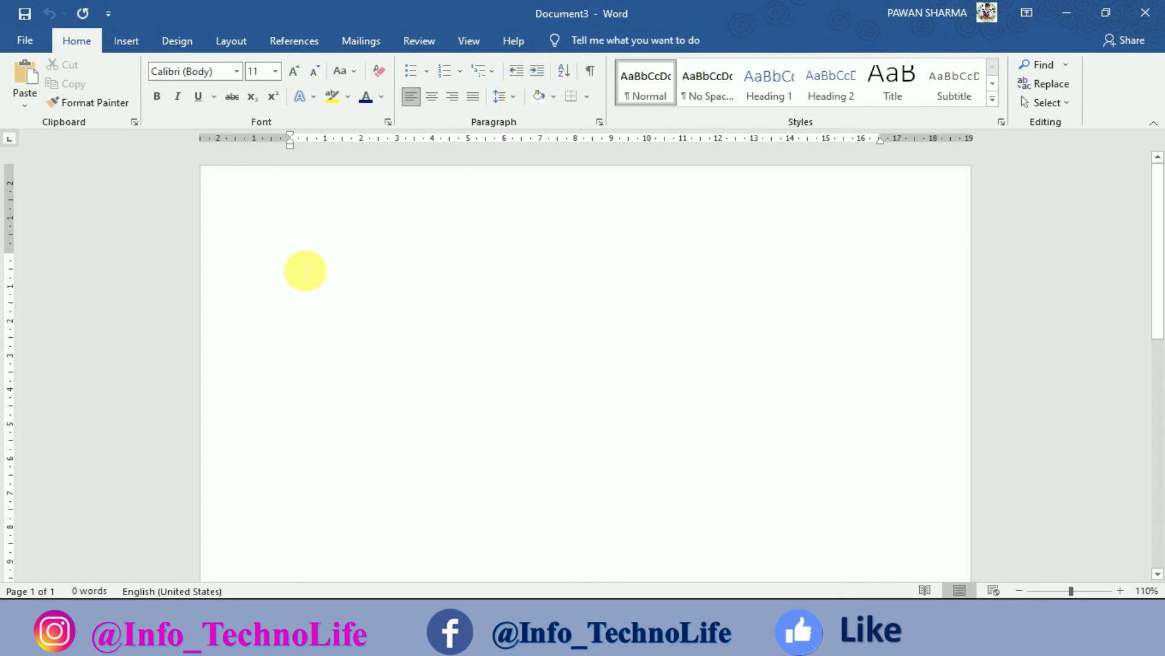
pyautogui.click(538, 73)
pyautogui.click(538, 73)
pyautogui.click(539, 73)
pyautogui.click(538, 73)
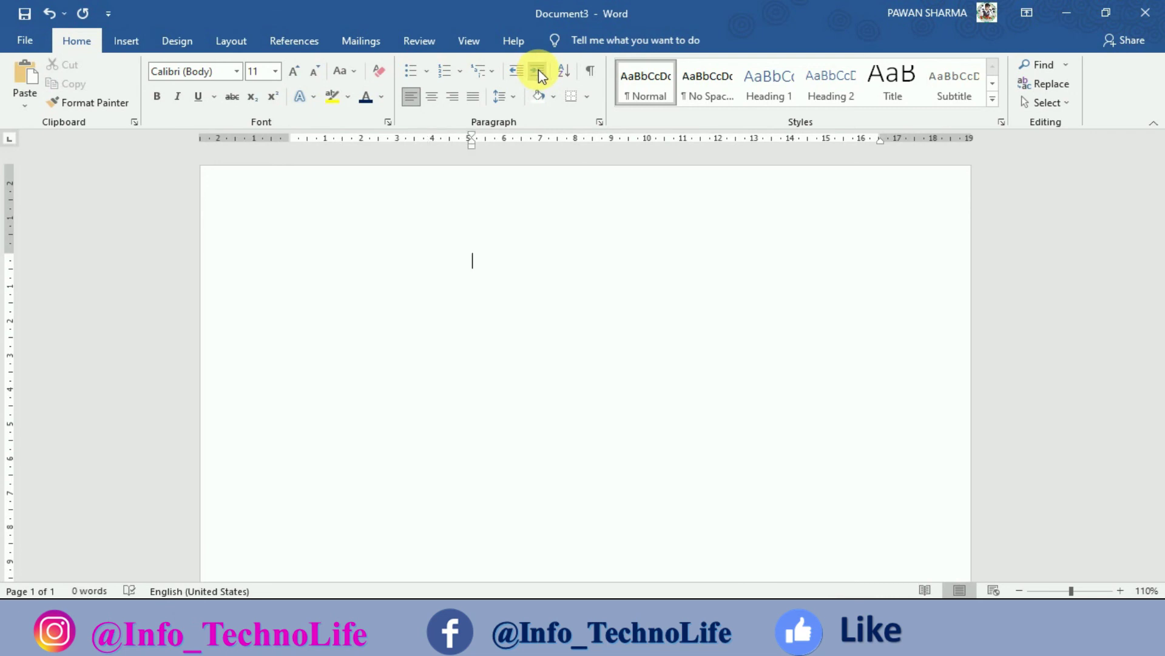
pyautogui.write('Ifdjskdhgkjhdf gkfdg')
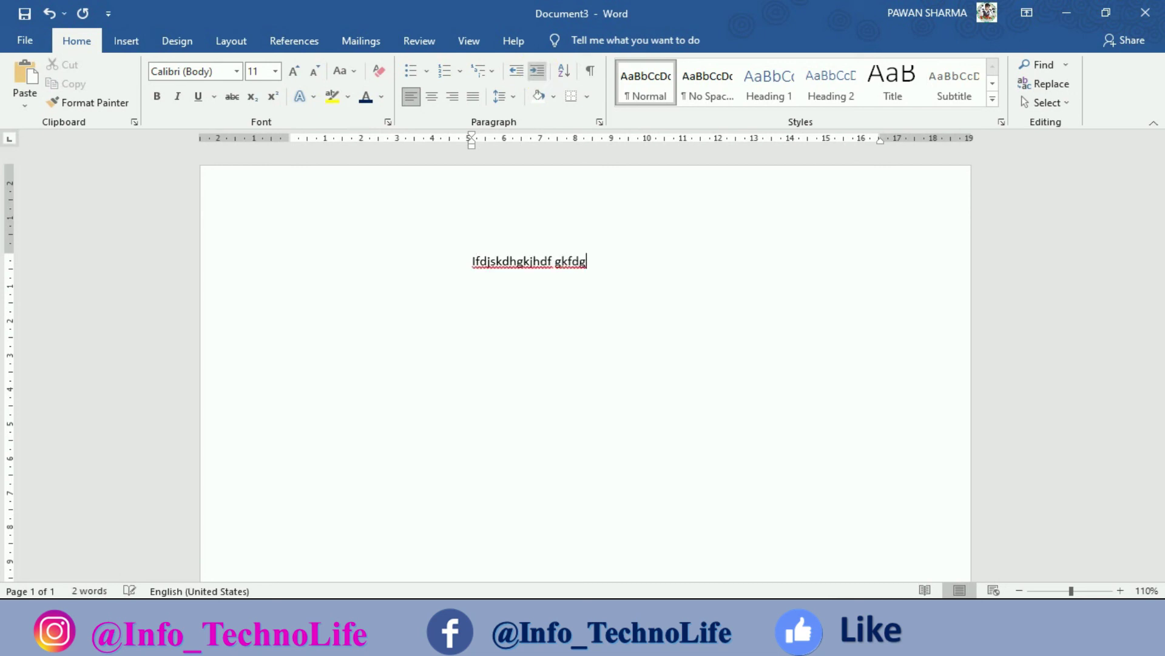
# Remove the four indent steps again, then delete the filler text to clear the page
pyautogui.click(515, 73)
pyautogui.click(515, 72)
pyautogui.click(516, 73)
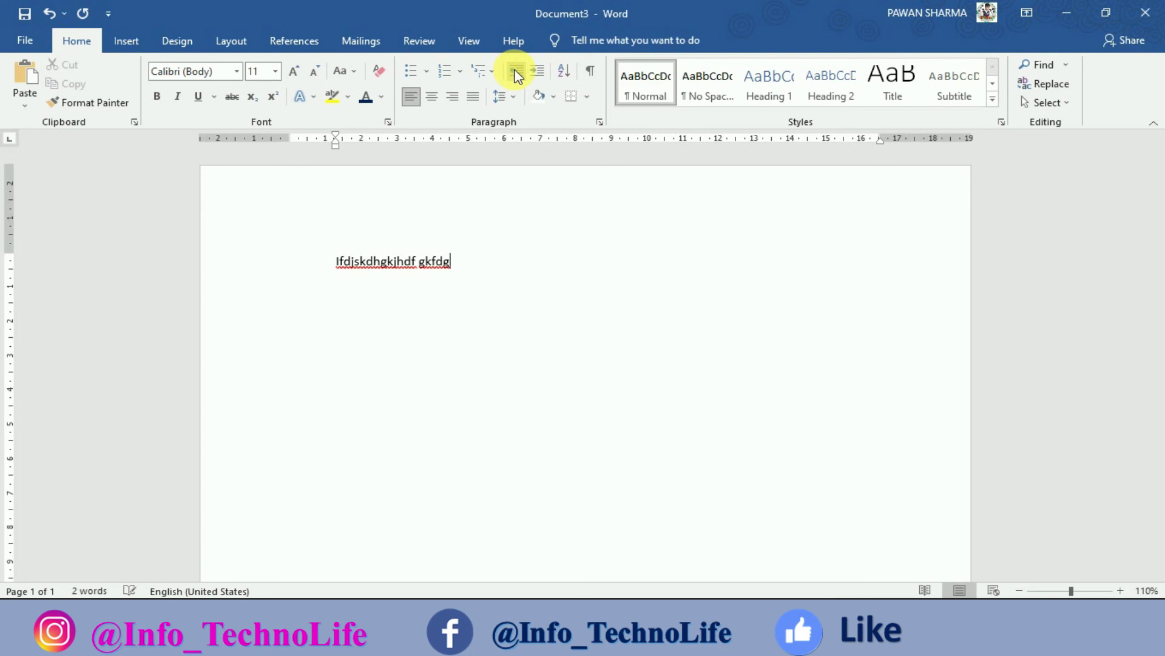
pyautogui.click(515, 73)
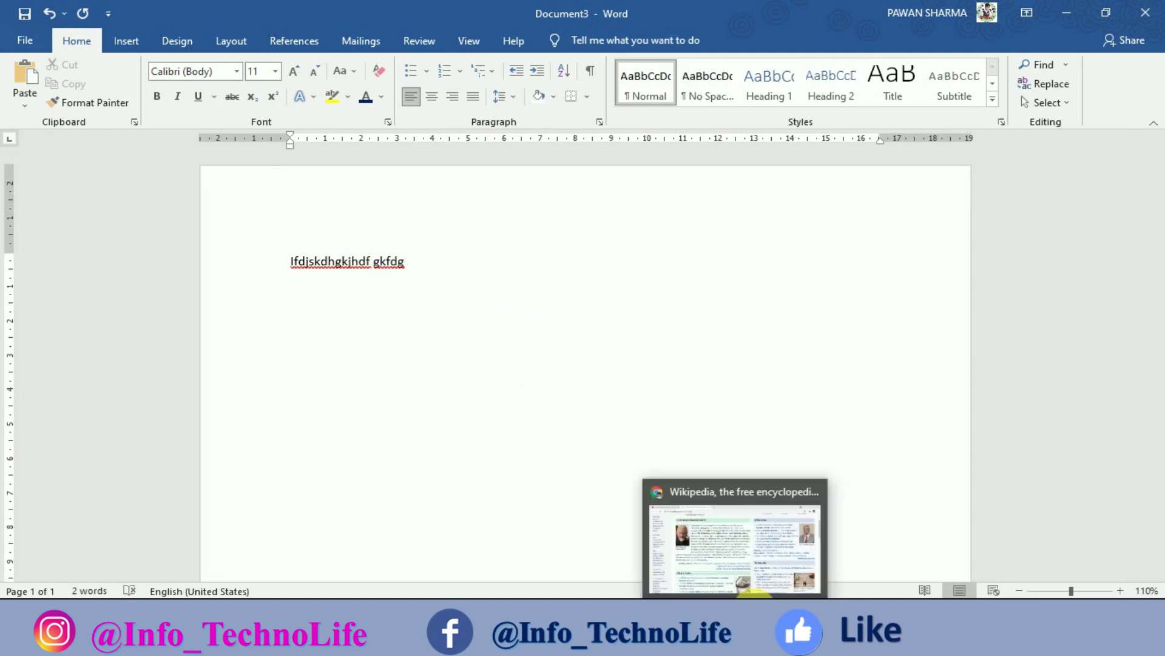
pyautogui.moveTo(378, 276); pyautogui.dragTo(303, 266)
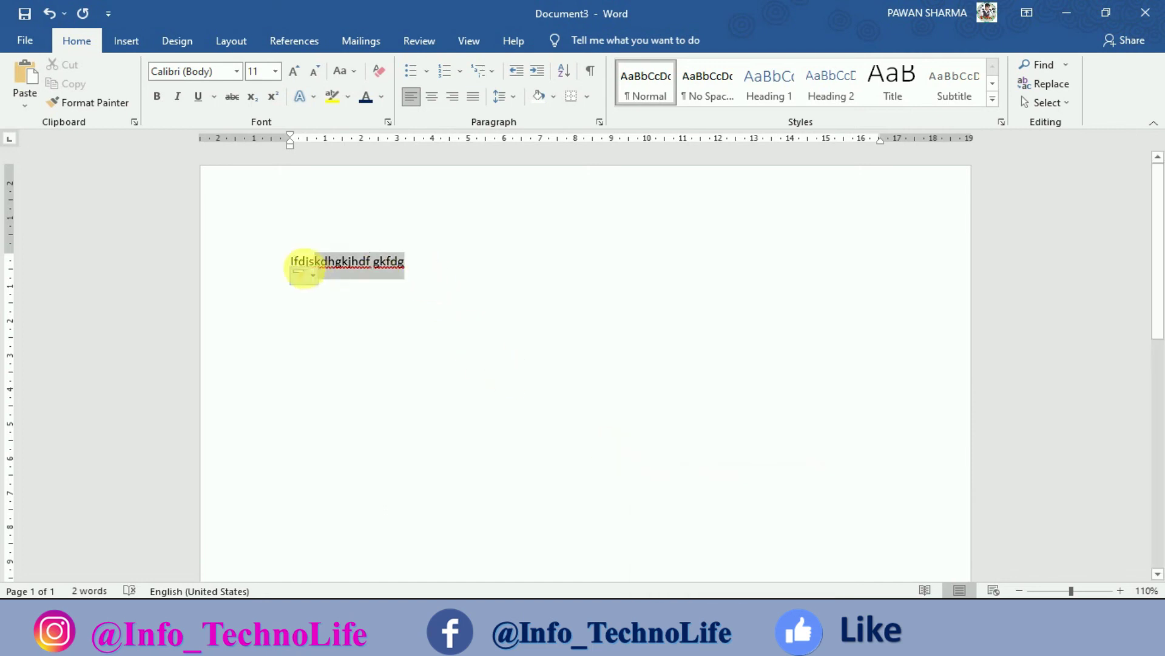
pyautogui.press('BackSpace')
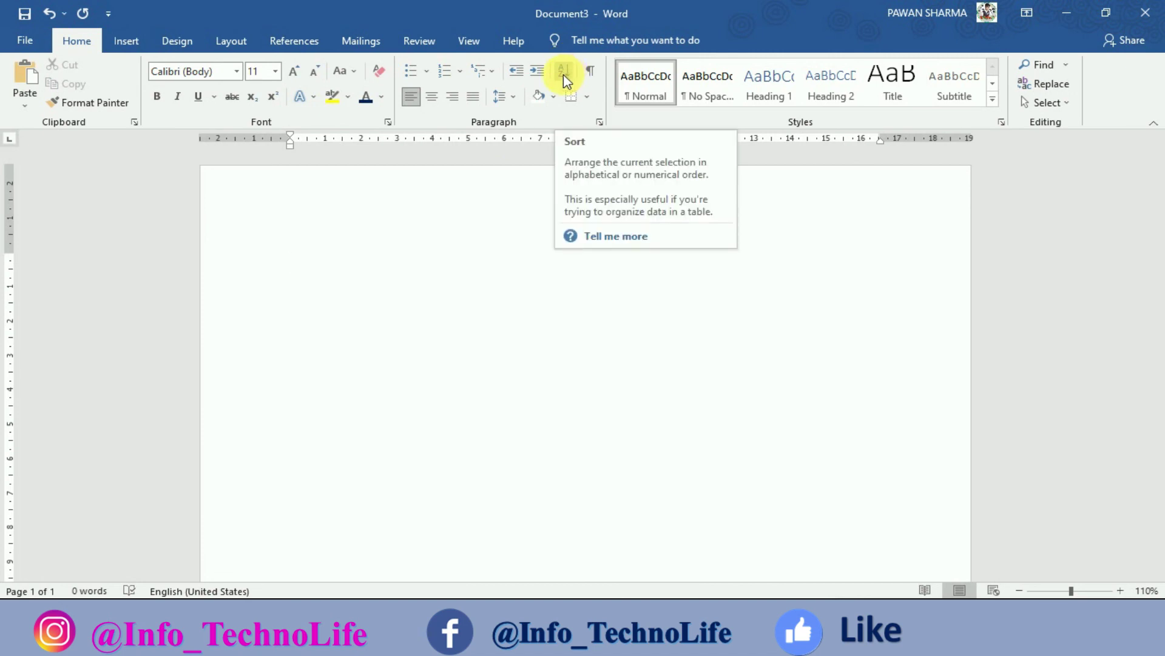
pyautogui.click(553, 97)
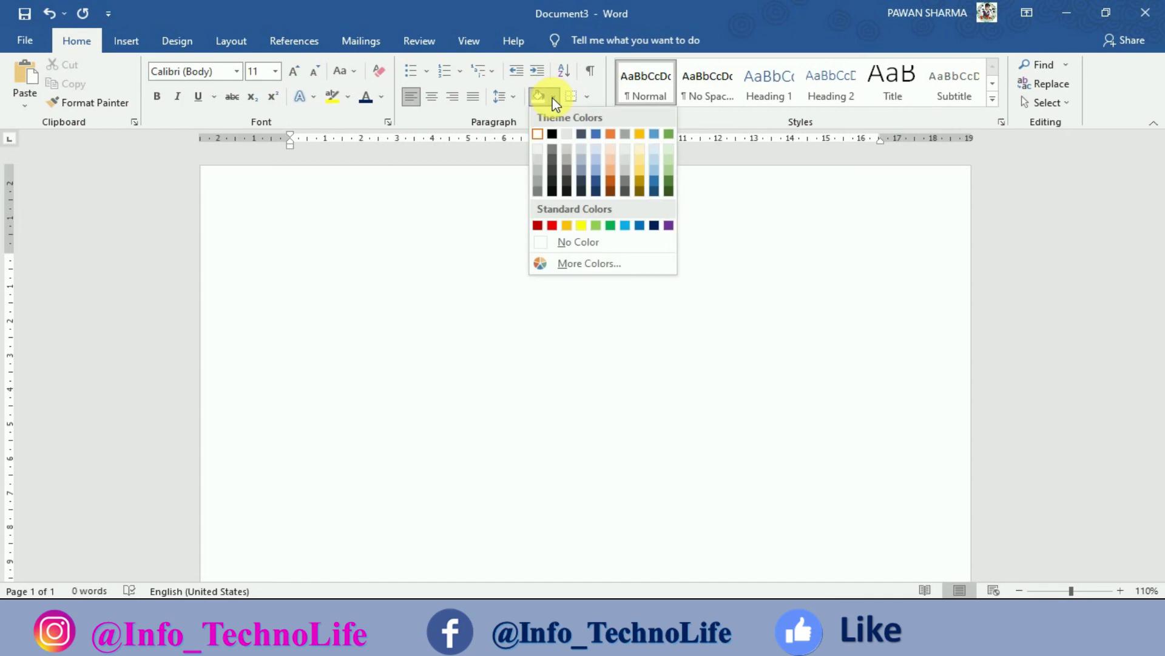
pyautogui.click(553, 96)
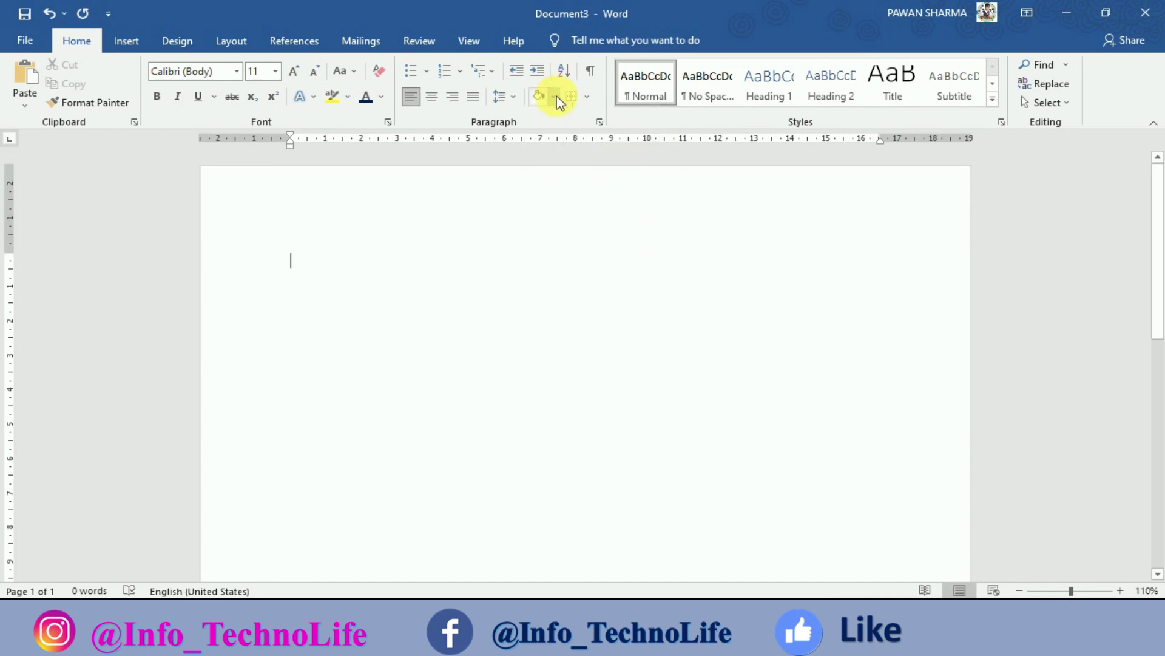
pyautogui.click(587, 97)
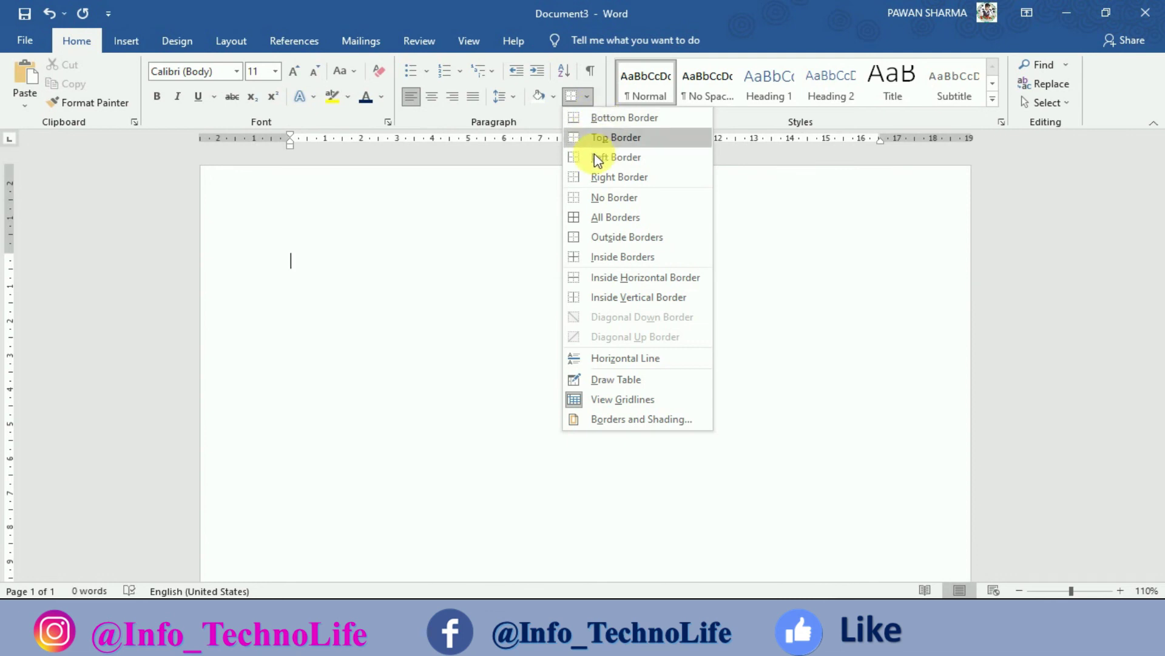
pyautogui.click(572, 99)
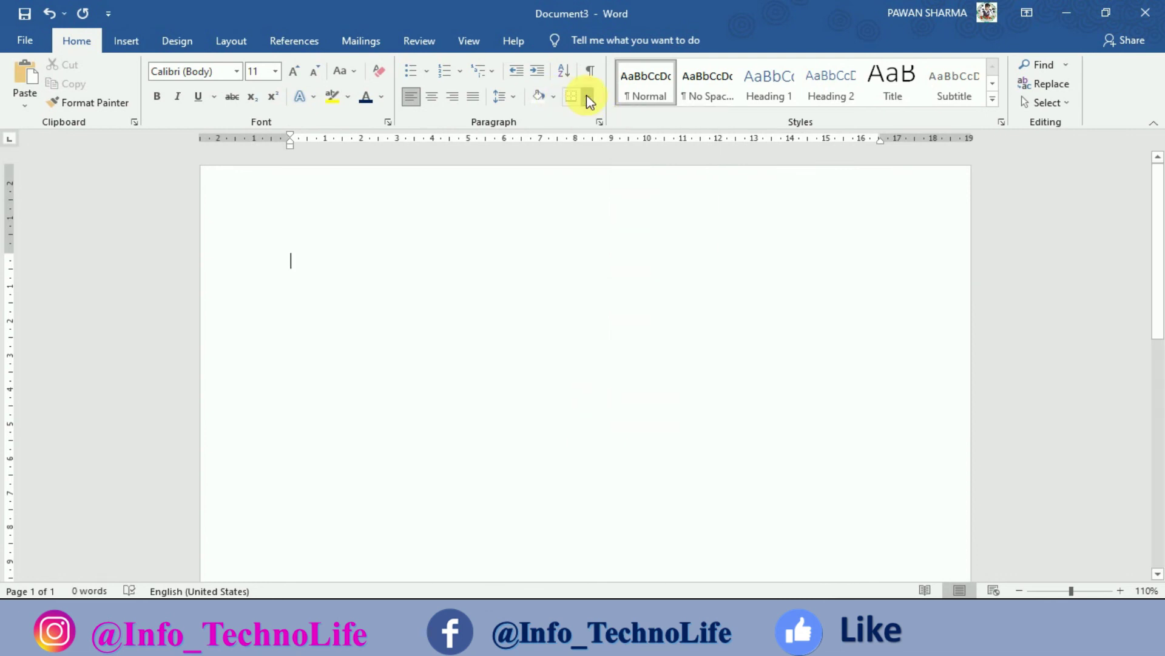